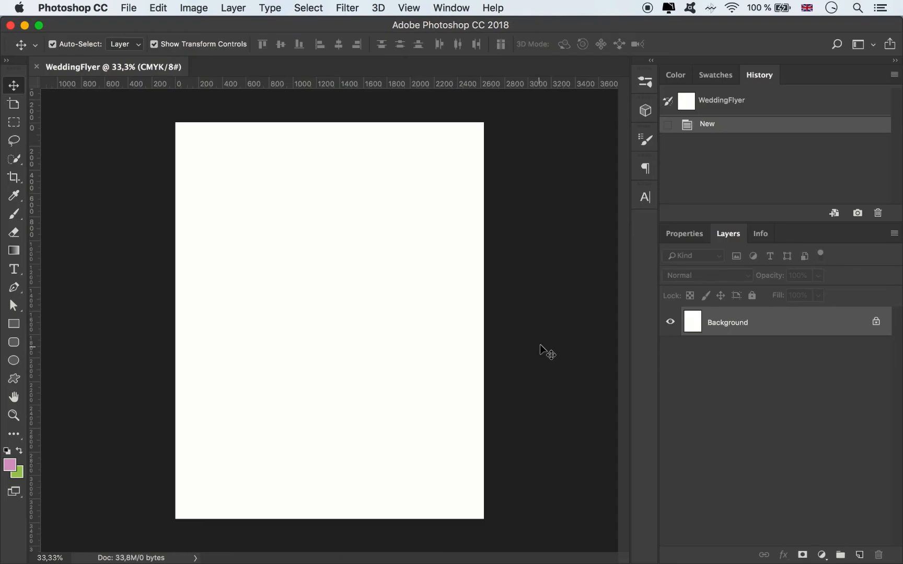
# Step: Unlock the Background into a regular layer and add a Solid Color fill layer above it in purple #bd90fb
pyautogui.click(876, 325)
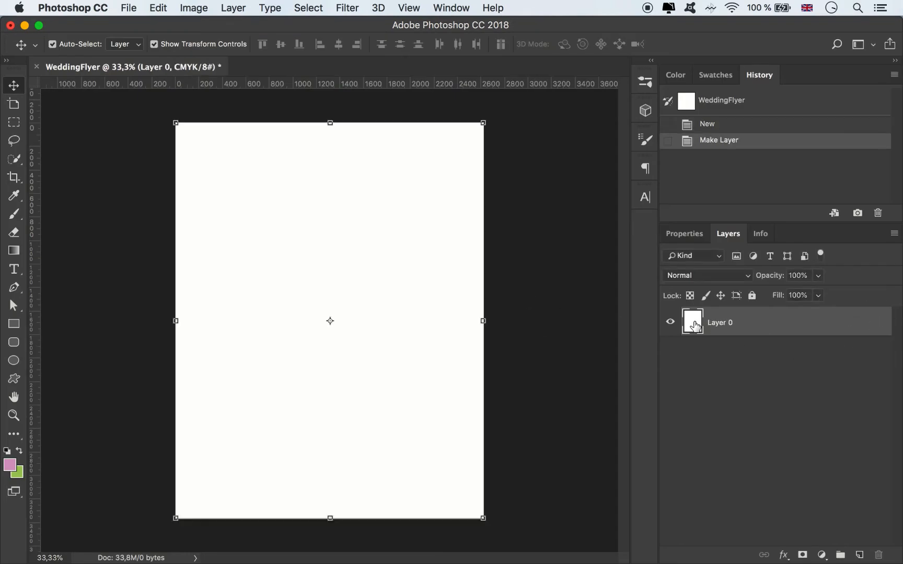
pyautogui.click(822, 556)
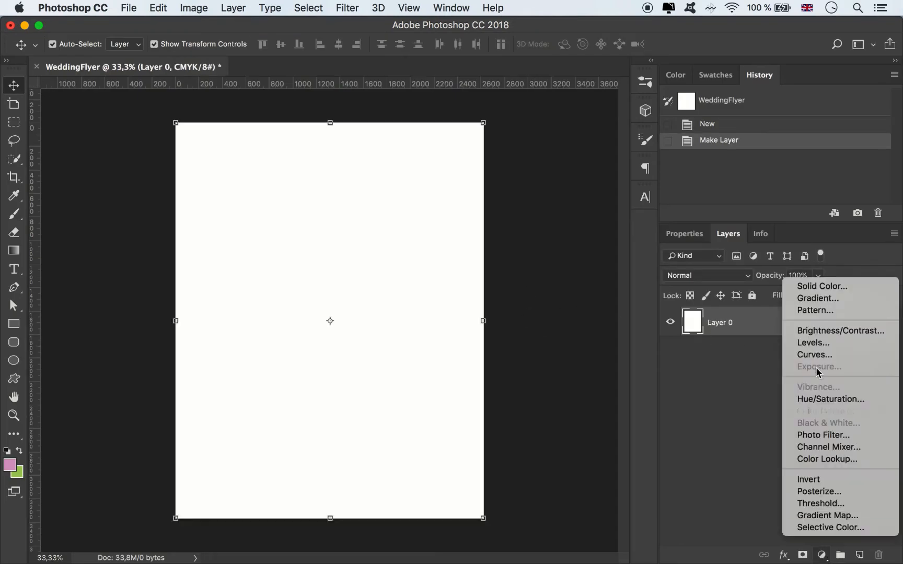
pyautogui.click(822, 285)
pyautogui.click(549, 356)
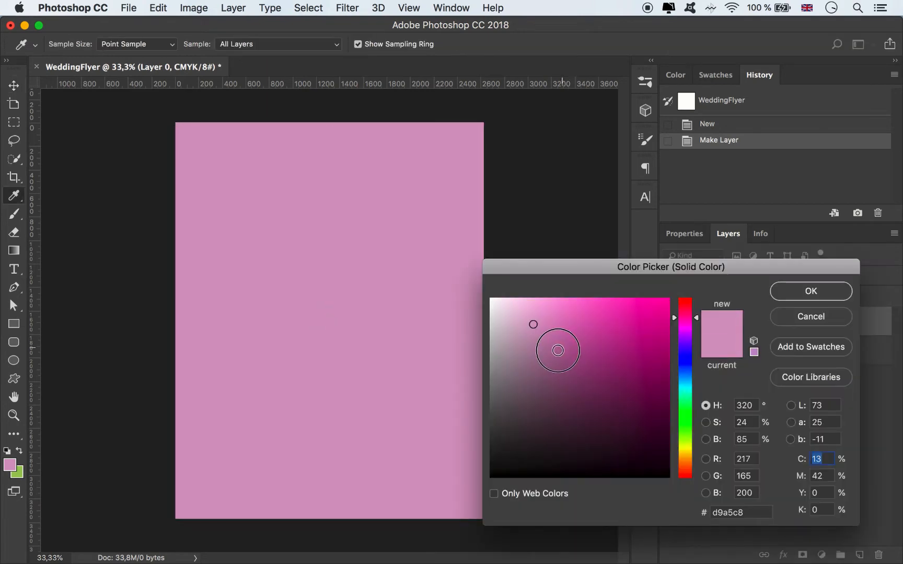
pyautogui.click(685, 340)
pyautogui.moveTo(547, 334)
pyautogui.mouseDown()
pyautogui.moveTo(538, 313)
pyautogui.moveTo(553, 314)
pyautogui.moveTo(567, 301)
pyautogui.mouseUp()
pyautogui.click(677, 345)
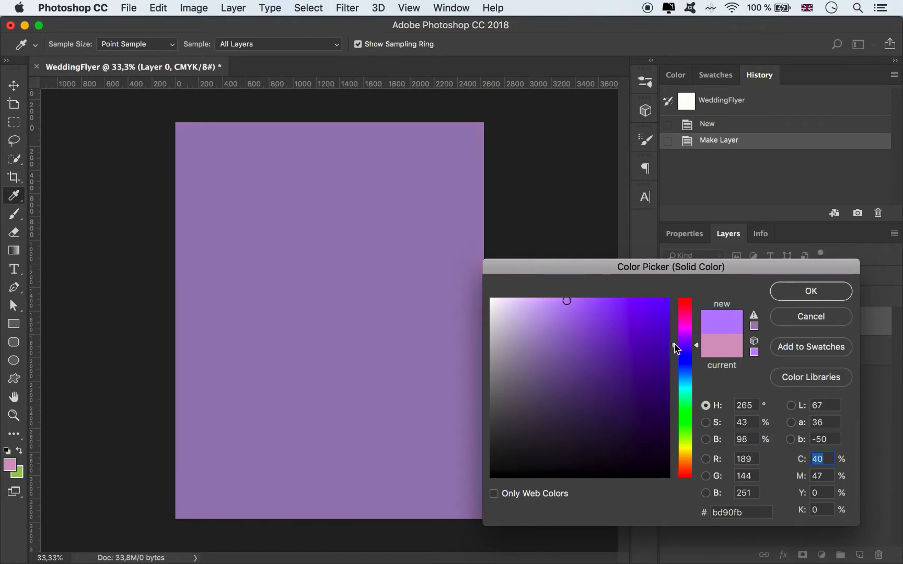
pyautogui.click(810, 291)
# Step: Delete the color fill layer's mask and rename the layer BG
pyautogui.rightClick(728, 319)
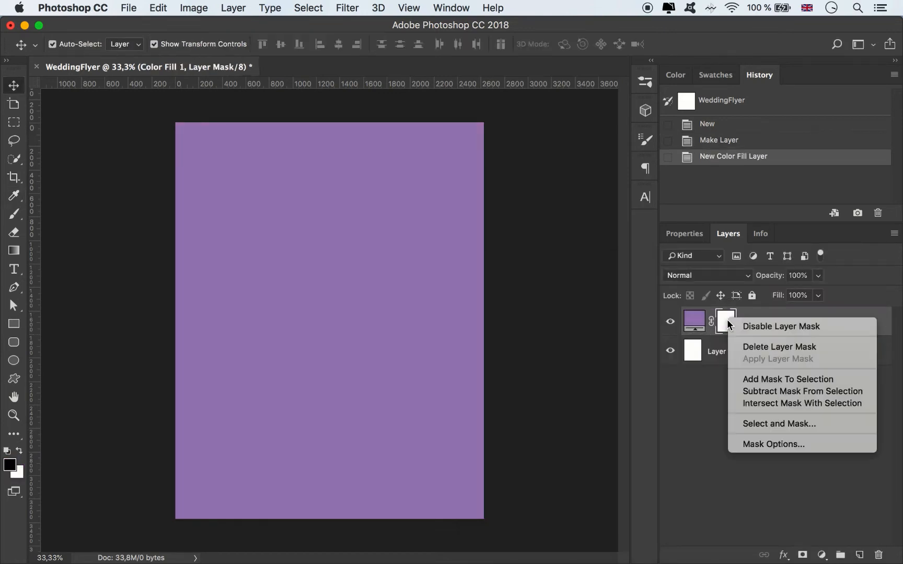
pyautogui.click(746, 347)
pyautogui.doubleClick(729, 323)
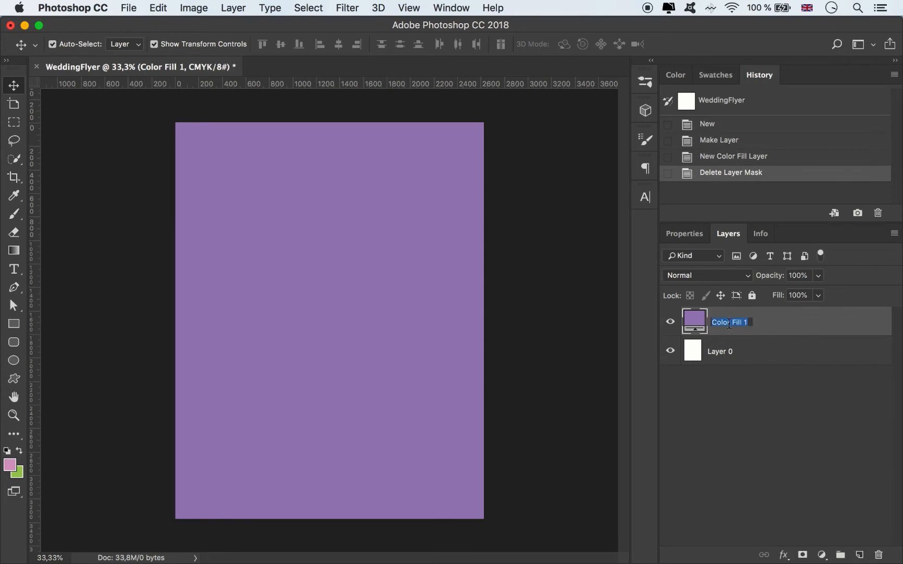
pyautogui.write('BG')
# Step: Delete the white Layer 0 and create two layer groups above BG
pyautogui.click(738, 357)
pyautogui.press('BackSpace')
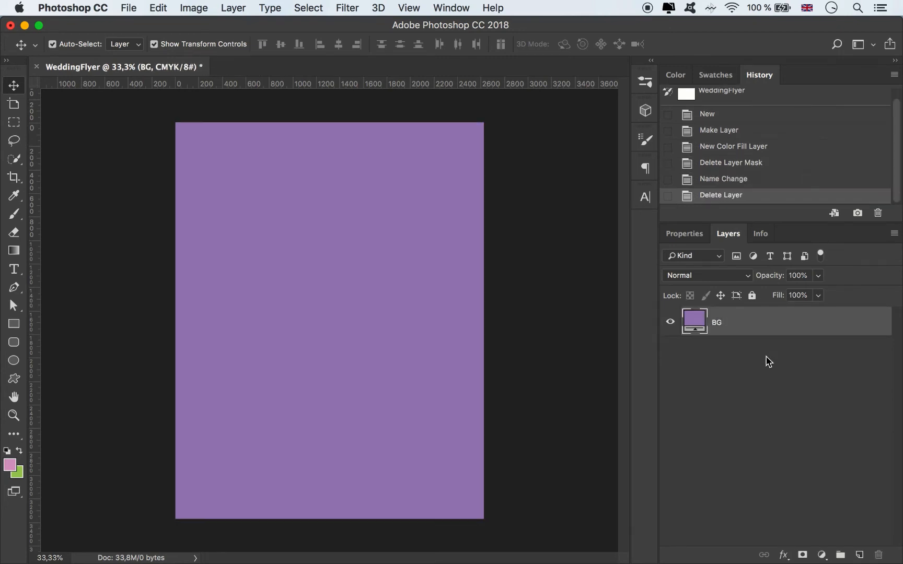
pyautogui.click(841, 556)
pyautogui.click(841, 556)
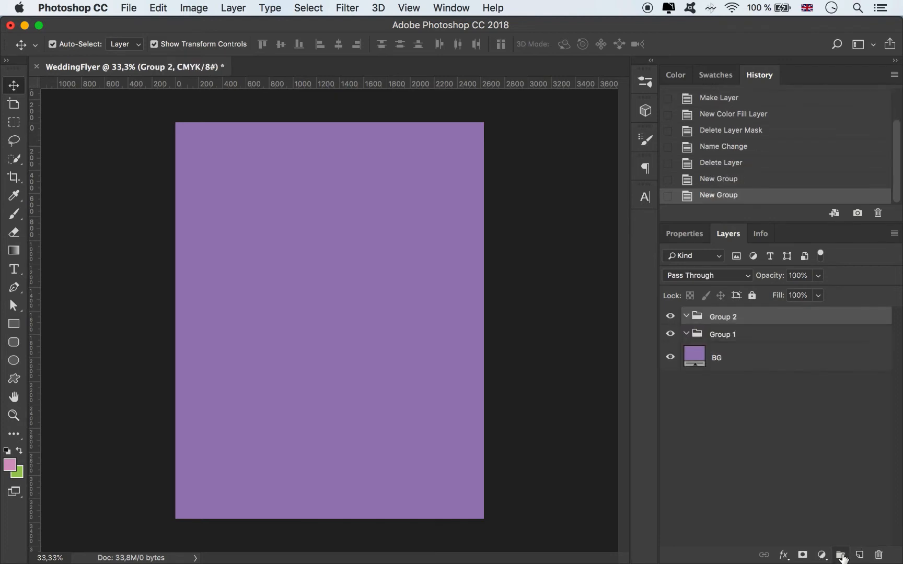
# Step: Rename the lower layer group Objects and the upper one Text
pyautogui.doubleClick(719, 335)
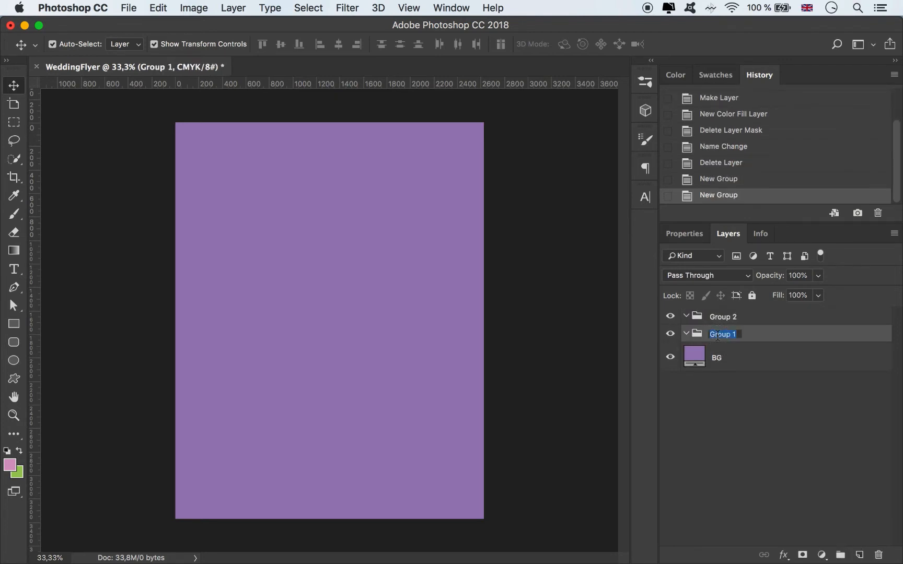
pyautogui.write('Objects')
pyautogui.press('Return')
pyautogui.doubleClick(720, 317)
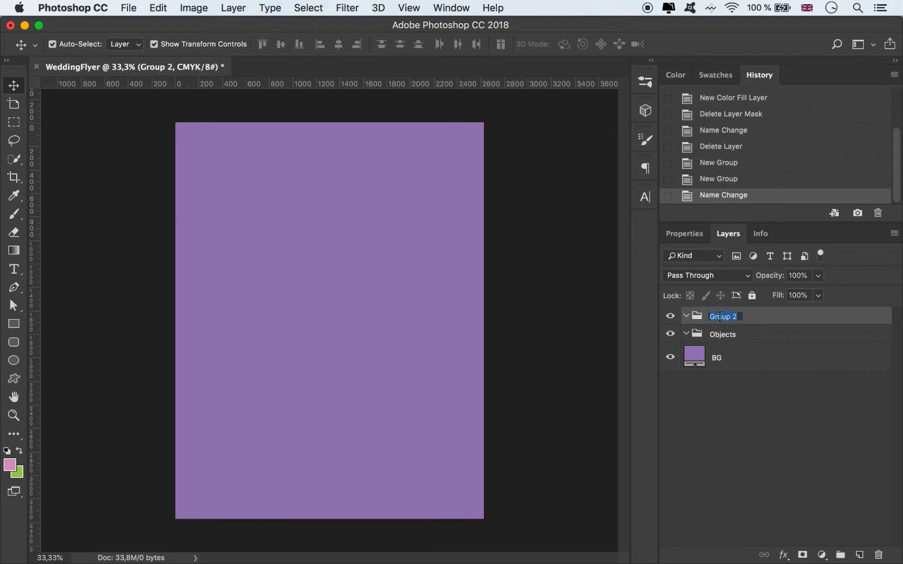
pyautogui.write('Text')
pyautogui.press('Return')
# Step: Color-label the Objects group green and the Text group yellow
pyautogui.rightClick(668, 334)
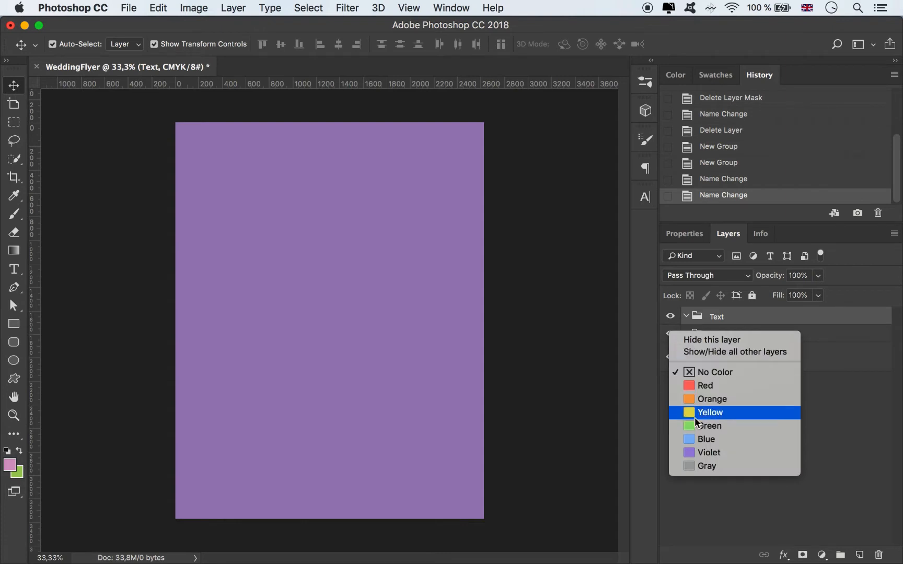
pyautogui.click(703, 426)
pyautogui.rightClick(667, 318)
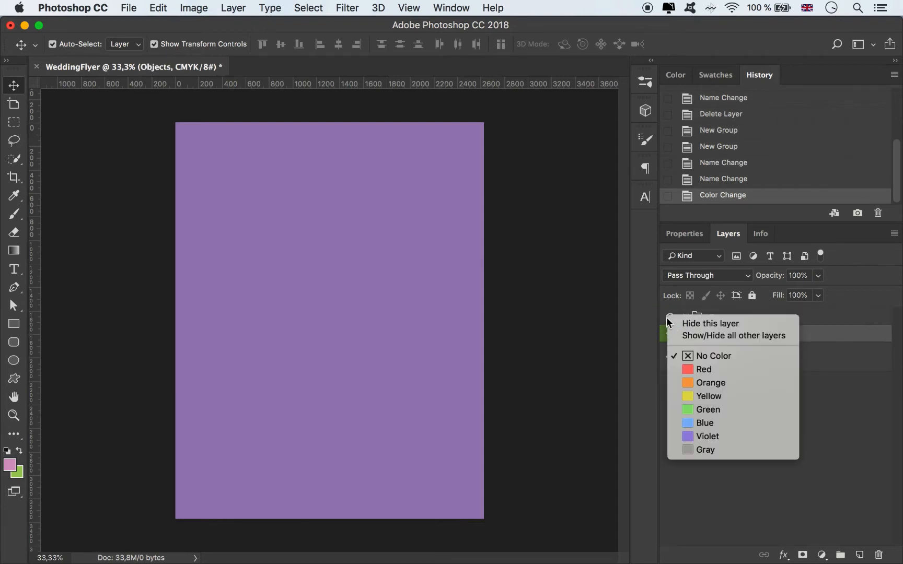
pyautogui.click(719, 396)
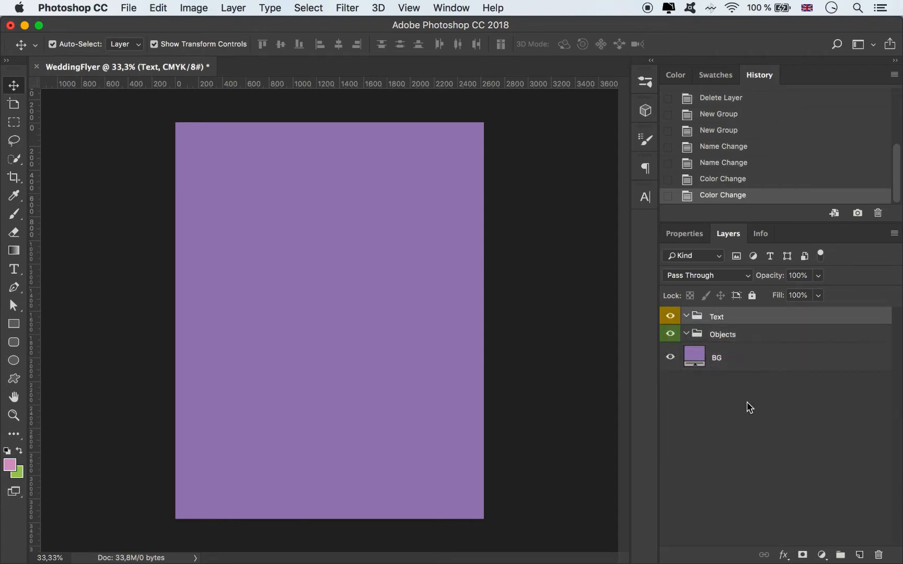
pyautogui.click(552, 304)
# Step: Place Texture.jpg from the WeddingFlyer folder in Finder above the BG layer and stretch it to the full 2625 x 3375 px canvas
pyautogui.click(742, 358)
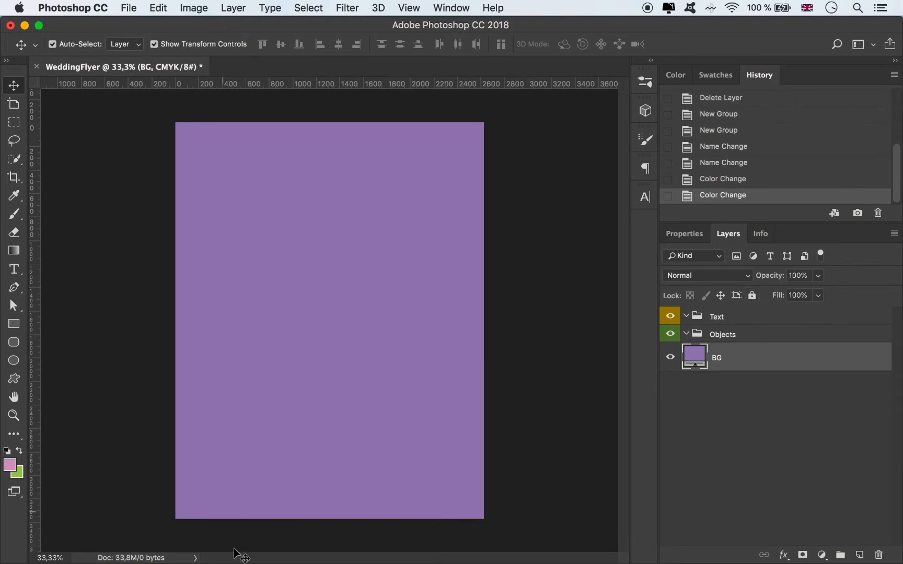
pyautogui.click(131, 546)
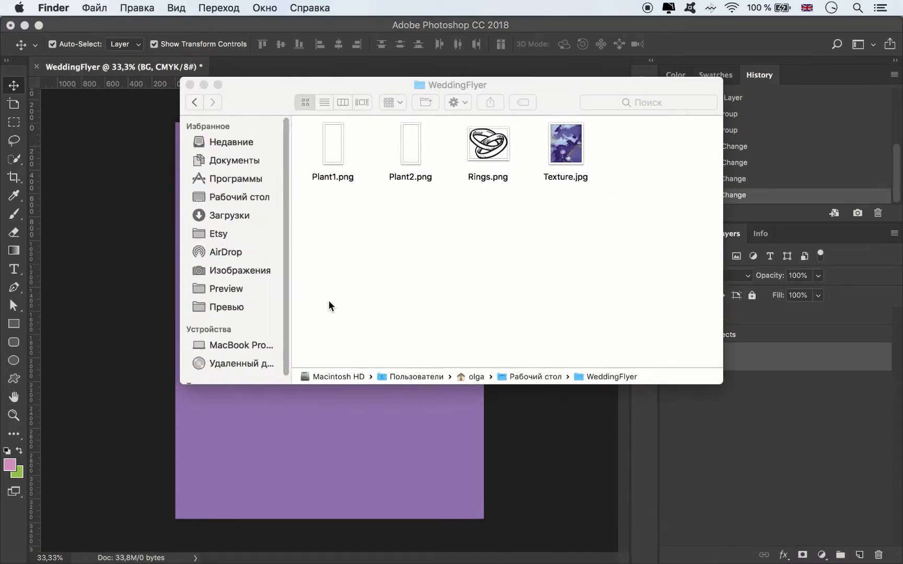
pyautogui.moveTo(569, 146); pyautogui.dragTo(378, 444)
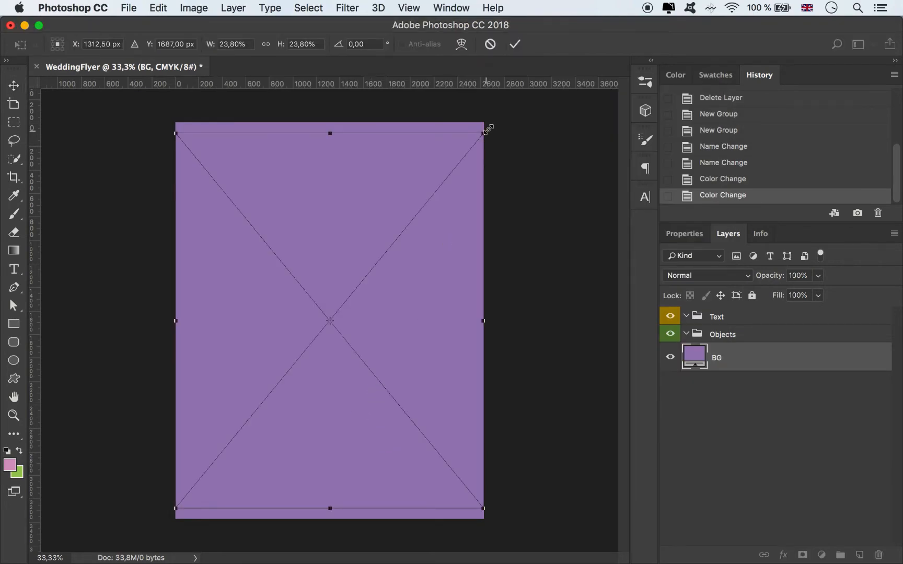
pyautogui.moveTo(485, 133); pyautogui.dragTo(491, 123)
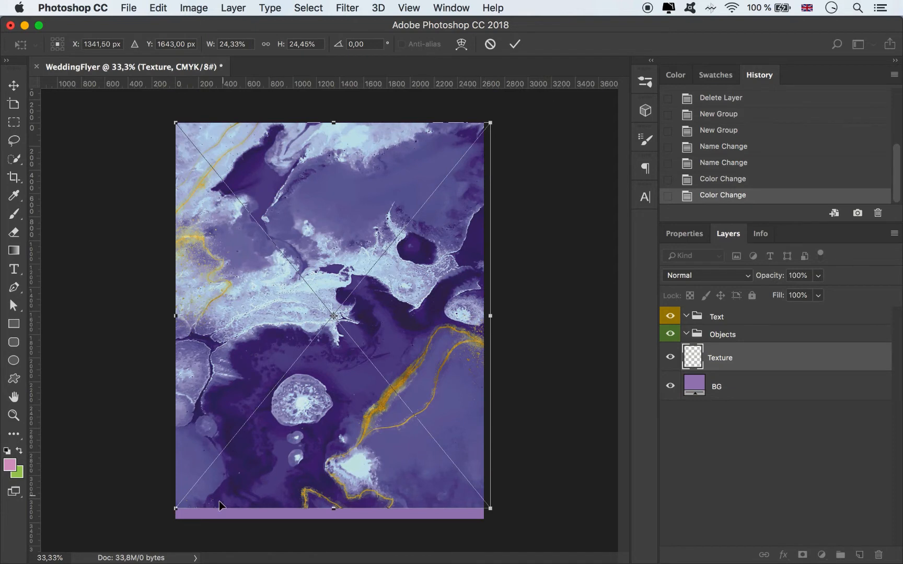
pyautogui.moveTo(176, 508); pyautogui.dragTo(176, 518)
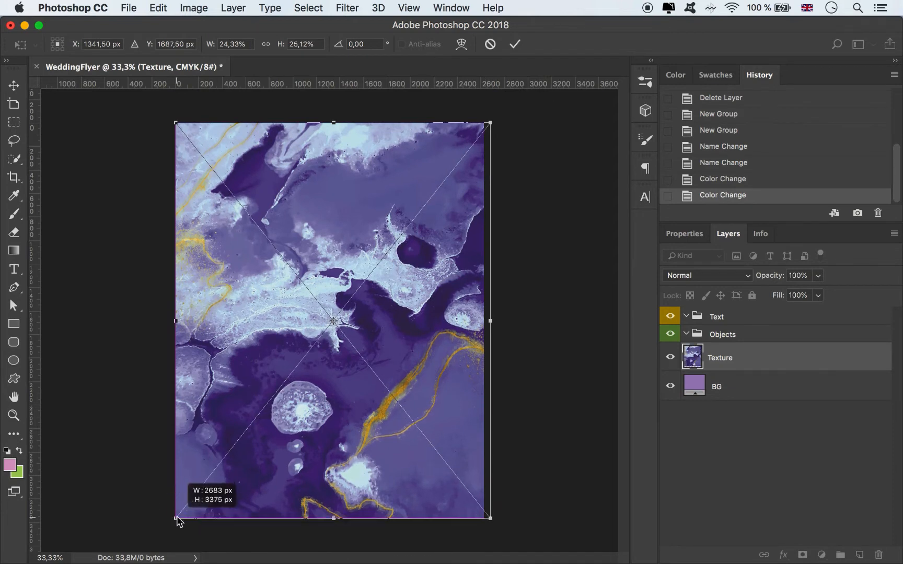
pyautogui.moveTo(490, 320); pyautogui.dragTo(484, 320)
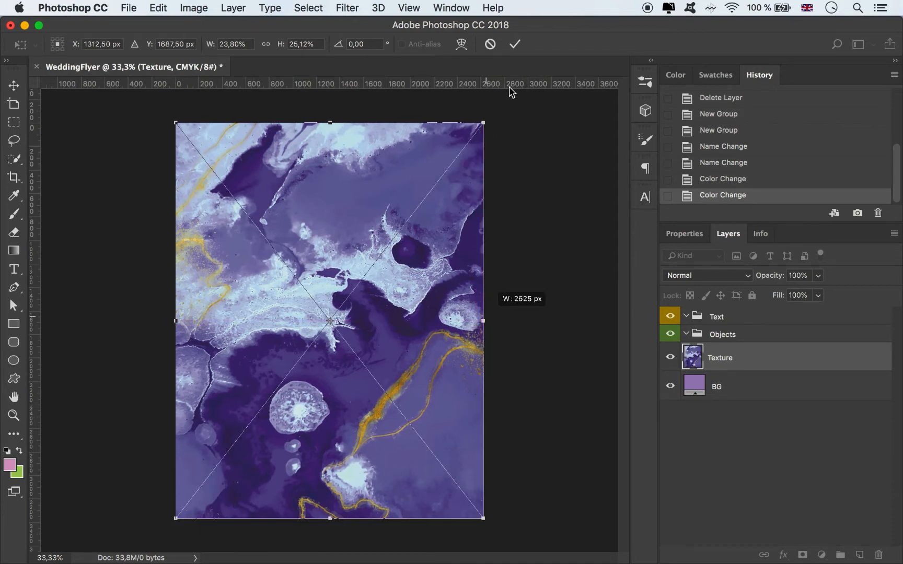
pyautogui.click(515, 44)
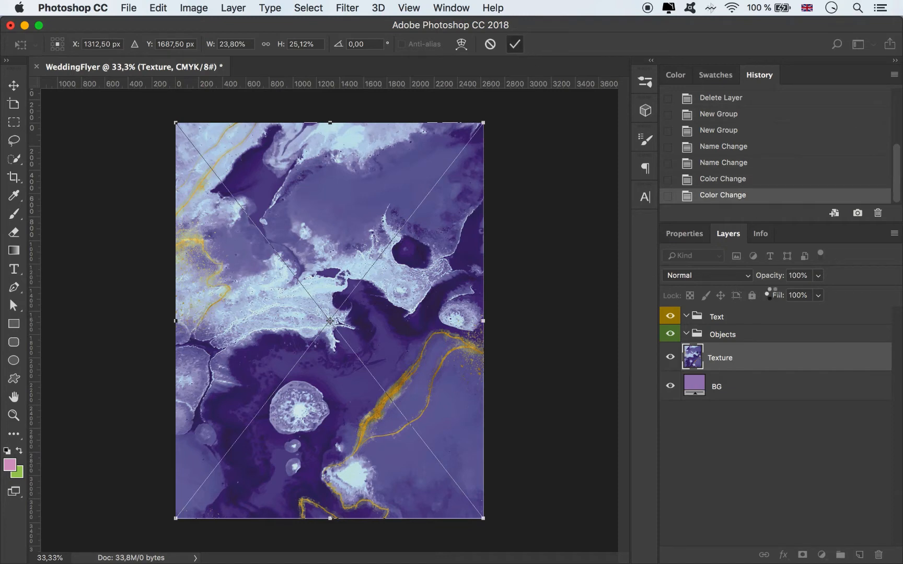
# Step: Move the Texture layer into the Objects group and lock it
pyautogui.moveTo(740, 347)
pyautogui.mouseDown()
pyautogui.moveTo(738, 339)
pyautogui.moveTo(737, 346)
pyautogui.mouseUp()
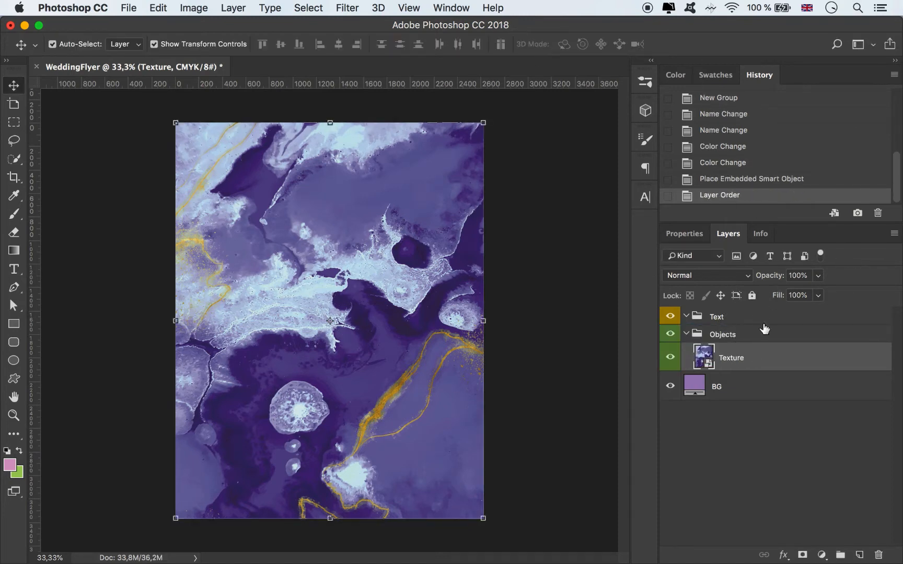
pyautogui.click(753, 297)
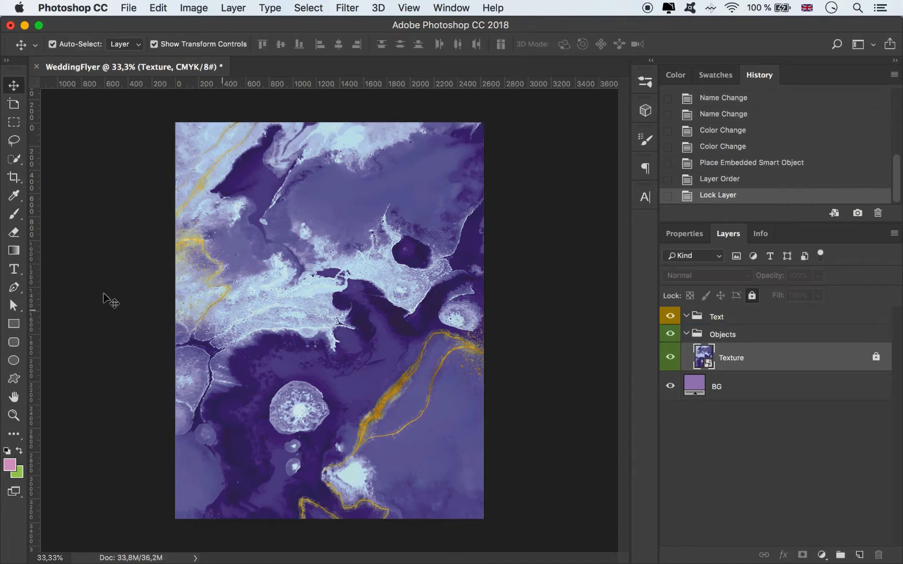
# Step: Draw a white rectangle shape without stroke, about 1294 x 1729 px, around the middle of the canvas
pyautogui.click(14, 325)
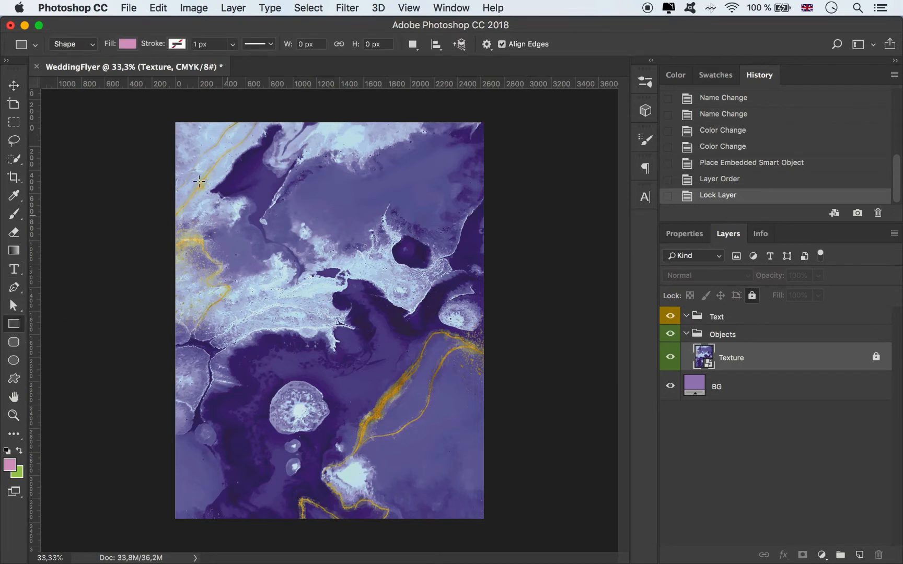
pyautogui.click(128, 44)
pyautogui.click(136, 133)
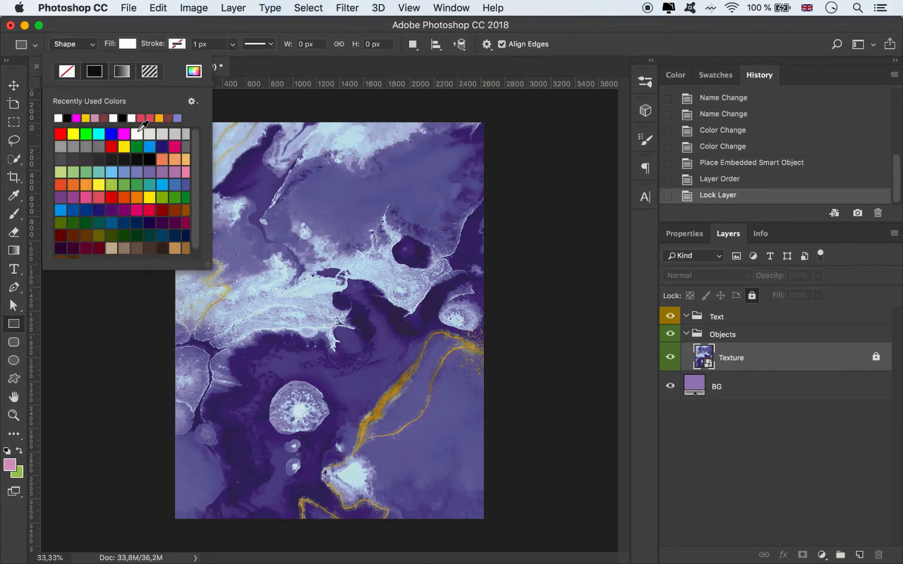
pyautogui.moveTo(254, 213); pyautogui.dragTo(406, 416)
pyautogui.press('v')
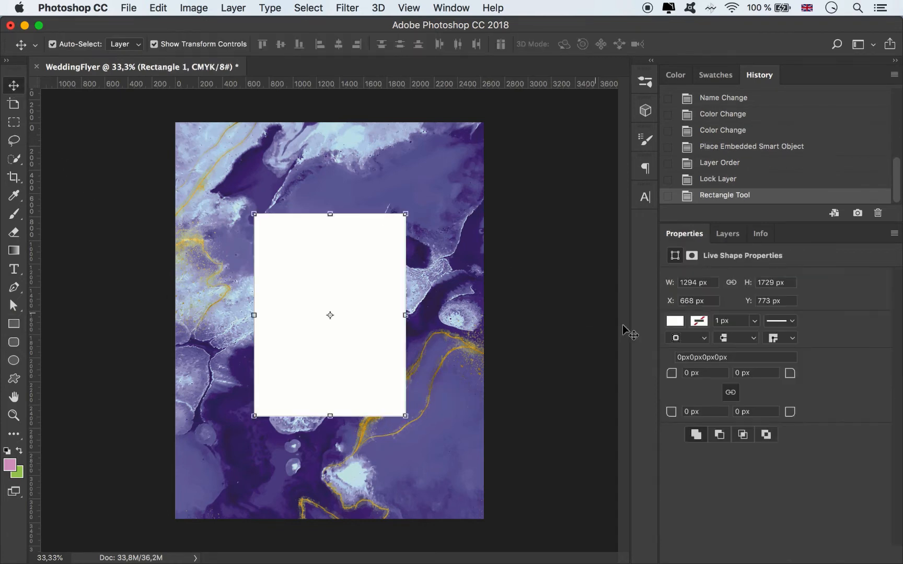
# Step: Unlock the Texture layer and add a vertical and a horizontal guide through its center
pyautogui.click(728, 234)
pyautogui.click(749, 384)
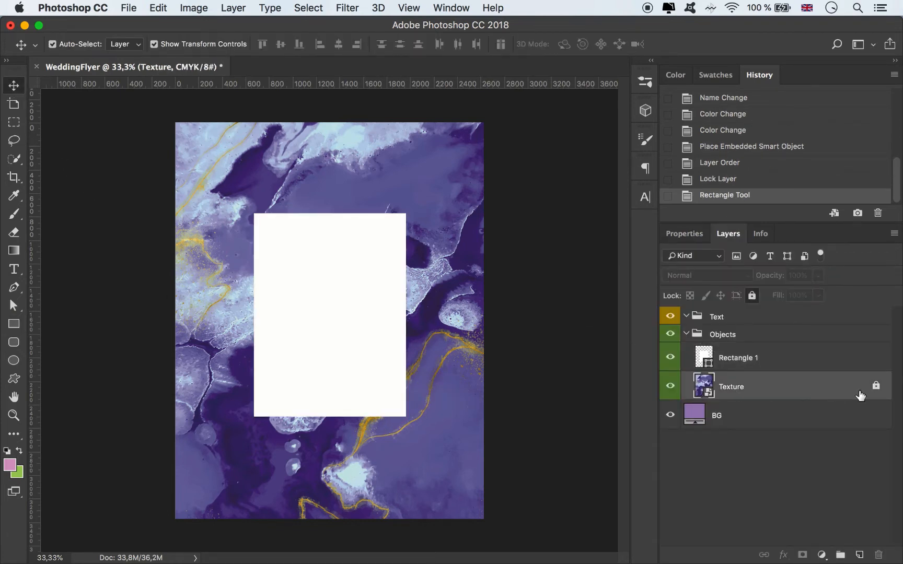
pyautogui.click(876, 385)
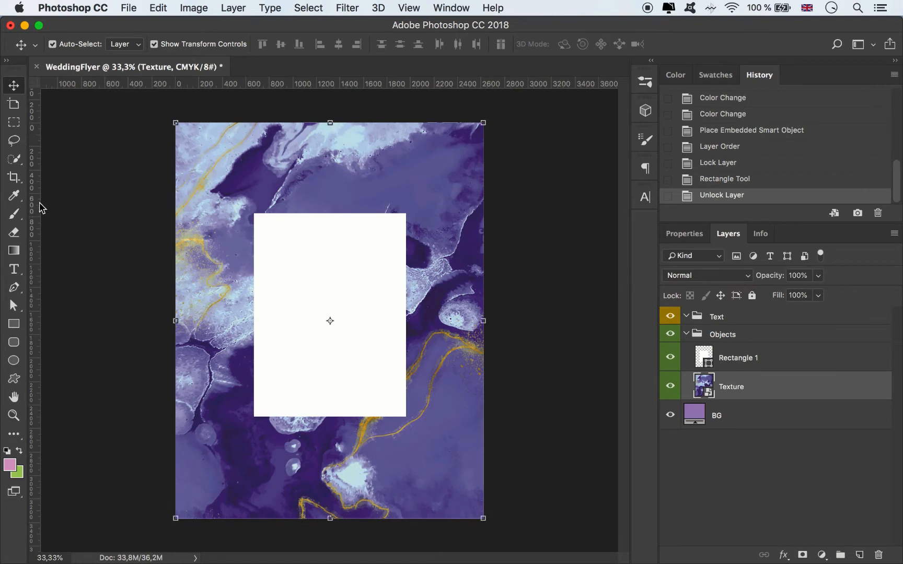
pyautogui.moveTo(34, 205); pyautogui.dragTo(330, 230)
pyautogui.moveTo(364, 85); pyautogui.dragTo(405, 321)
# Step: Enlarge the white rectangle to about 1665 x 2587 px and center it on the two guides
pyautogui.click(374, 236)
pyautogui.moveTo(330, 214); pyautogui.dragTo(324, 183)
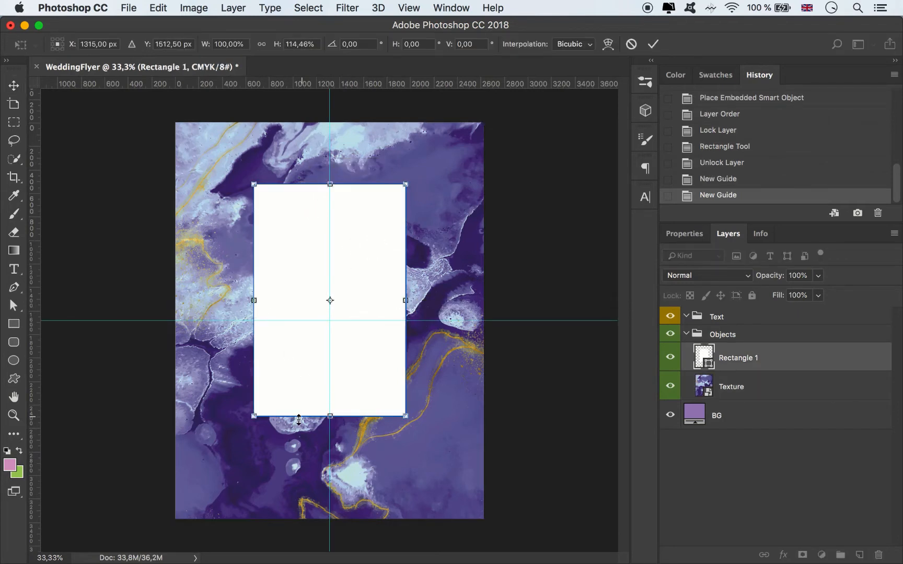
pyautogui.moveTo(406, 416); pyautogui.dragTo(395, 399)
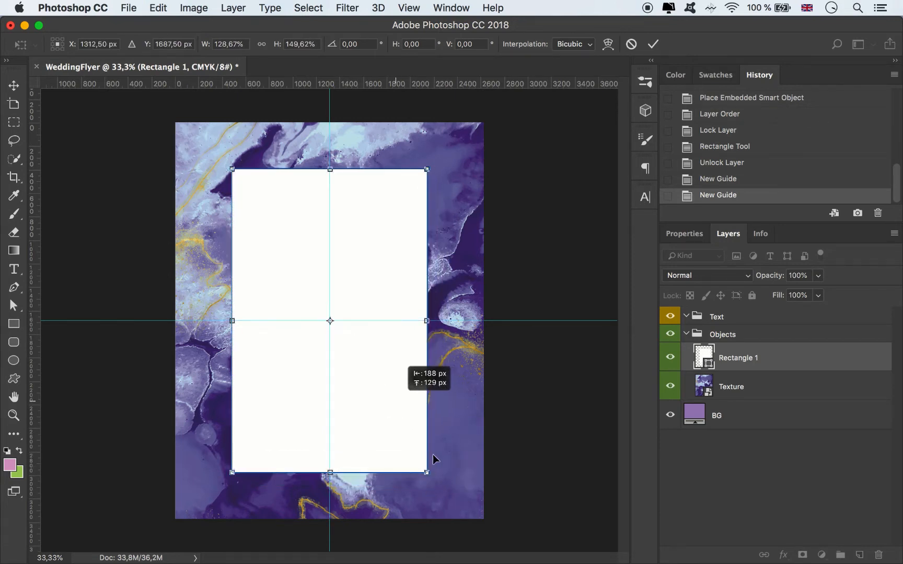
pyautogui.click(653, 44)
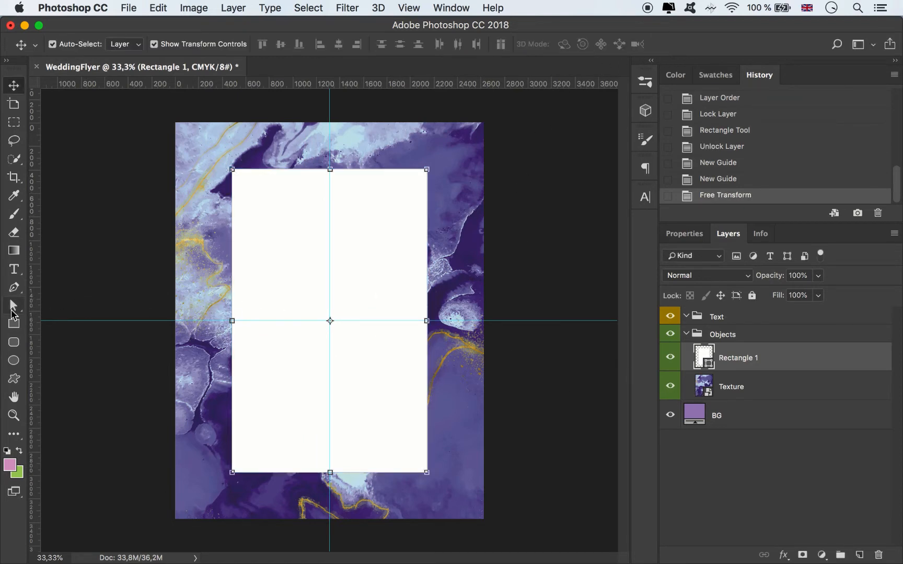
# Step: Give the white rectangle a copper gradient stroke 26.52 px wide
pyautogui.click(13, 306)
pyautogui.click(232, 44)
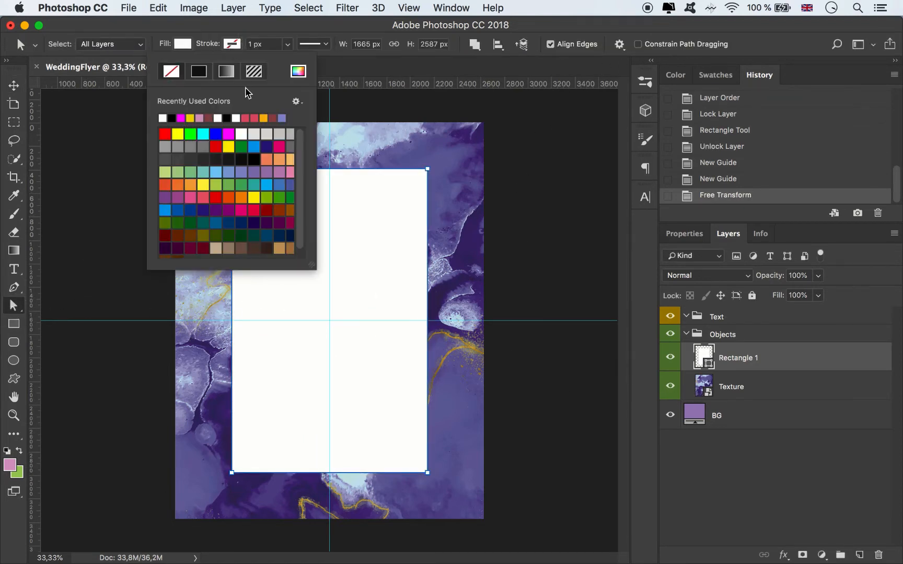
pyautogui.click(226, 71)
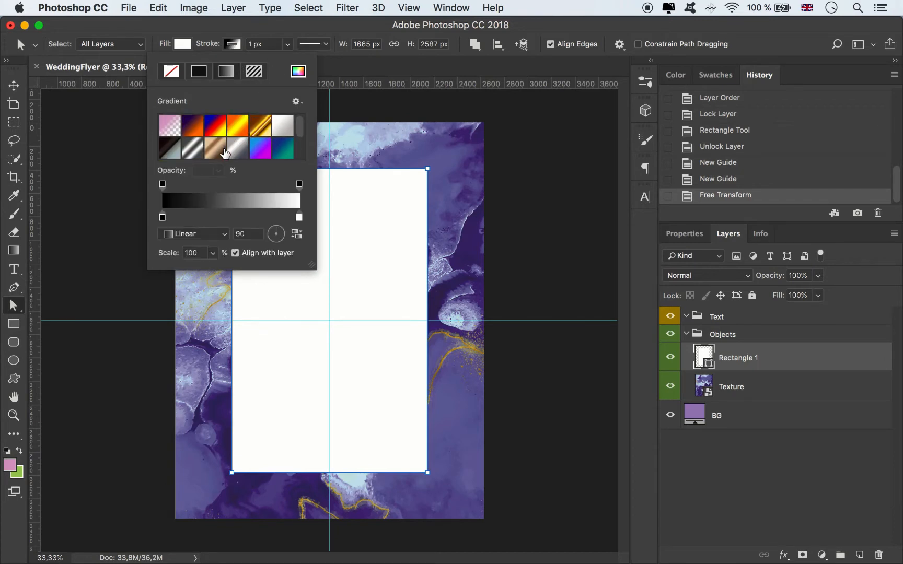
pyautogui.click(215, 153)
pyautogui.click(287, 44)
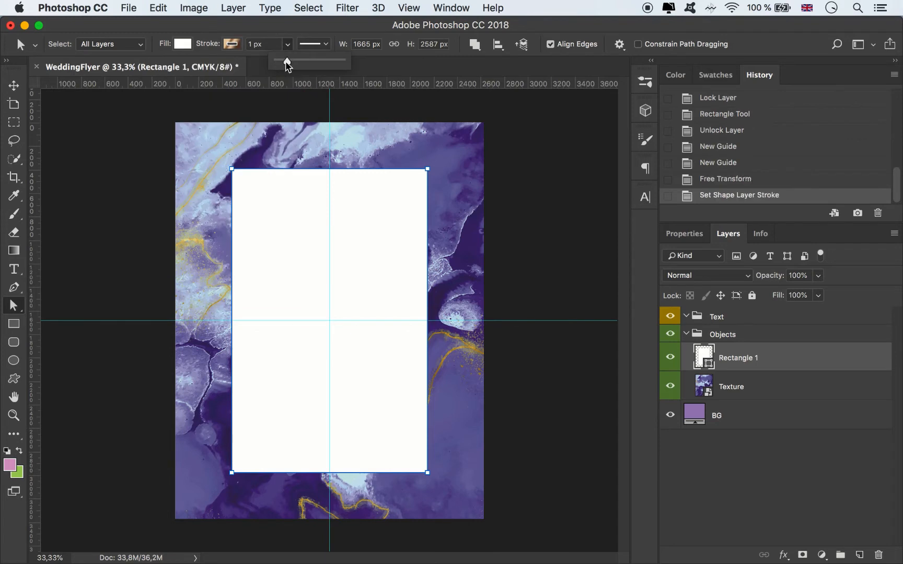
pyautogui.moveTo(276, 61); pyautogui.dragTo(294, 62)
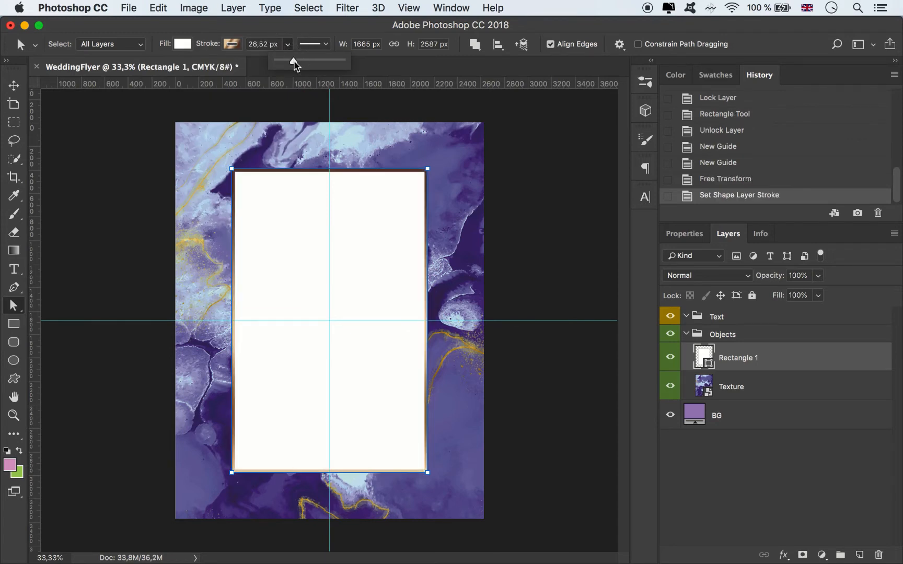
pyautogui.press('v')
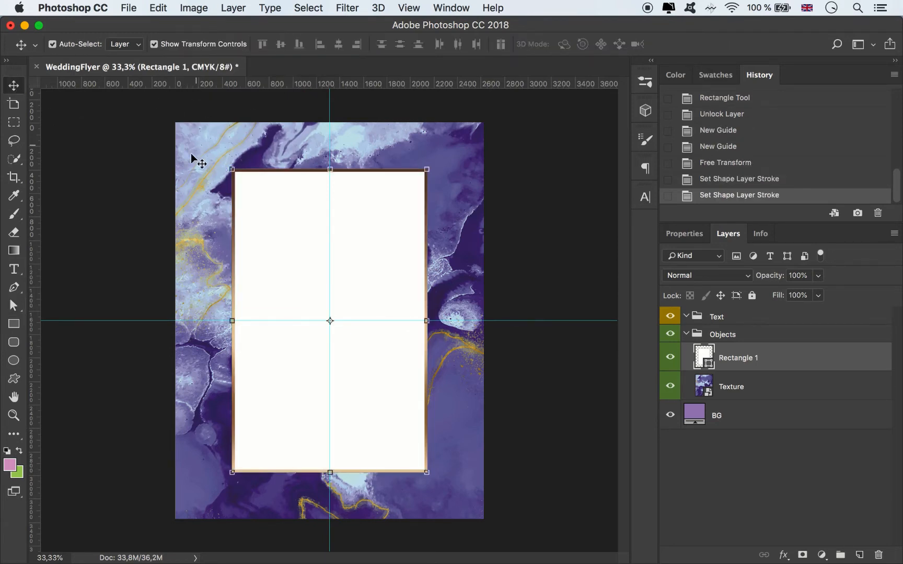
# Step: Change the white rectangle's stroke to the metallic gradient preset running from brown through cream and white, and deselect the shape
pyautogui.click(15, 306)
pyautogui.click(230, 44)
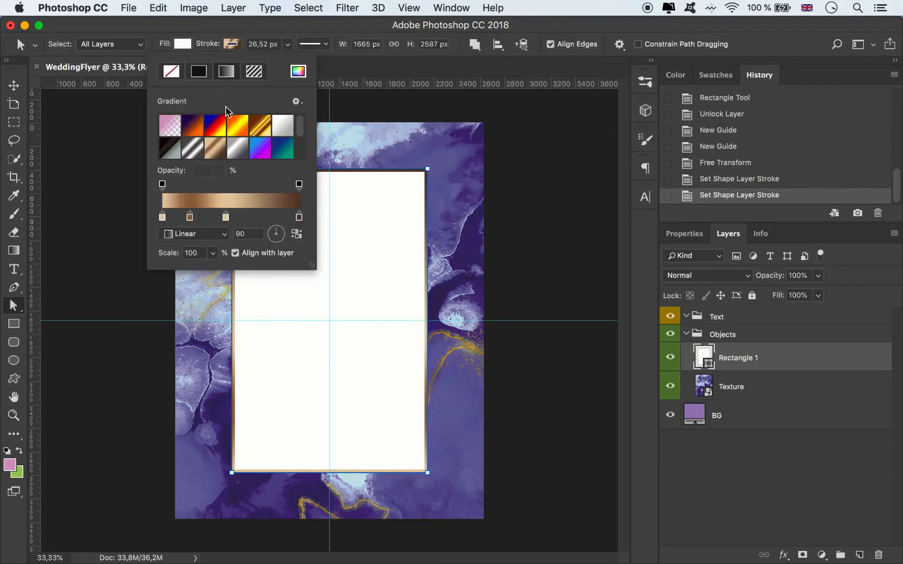
pyautogui.click(259, 127)
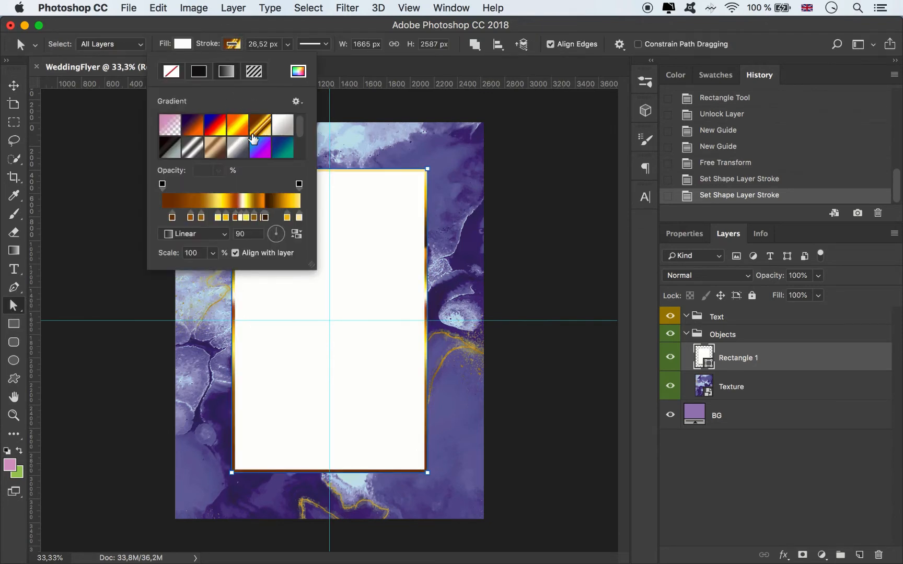
pyautogui.scroll(-1, 252, 145)
pyautogui.scroll(-1, 251, 145)
pyautogui.click(237, 152)
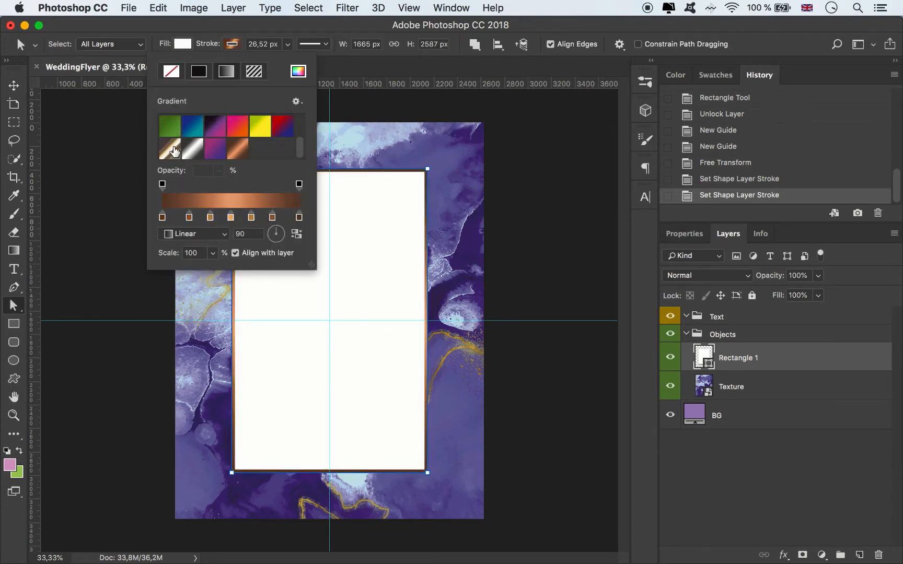
pyautogui.click(174, 151)
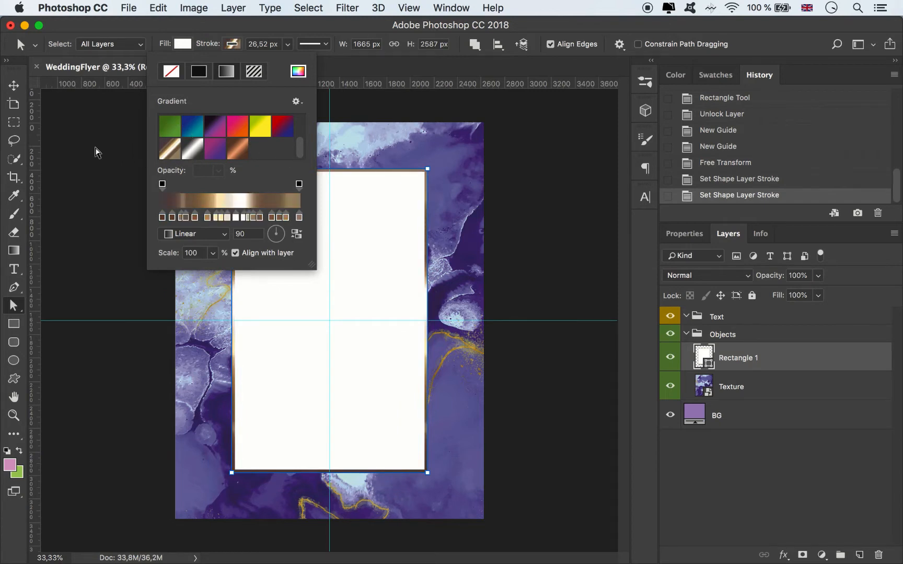
pyautogui.click(100, 152)
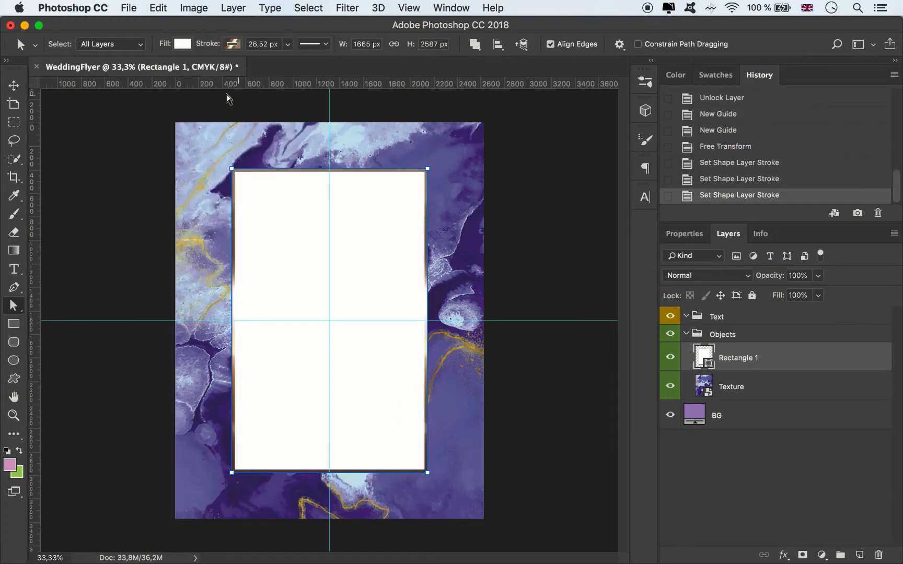
pyautogui.click(14, 88)
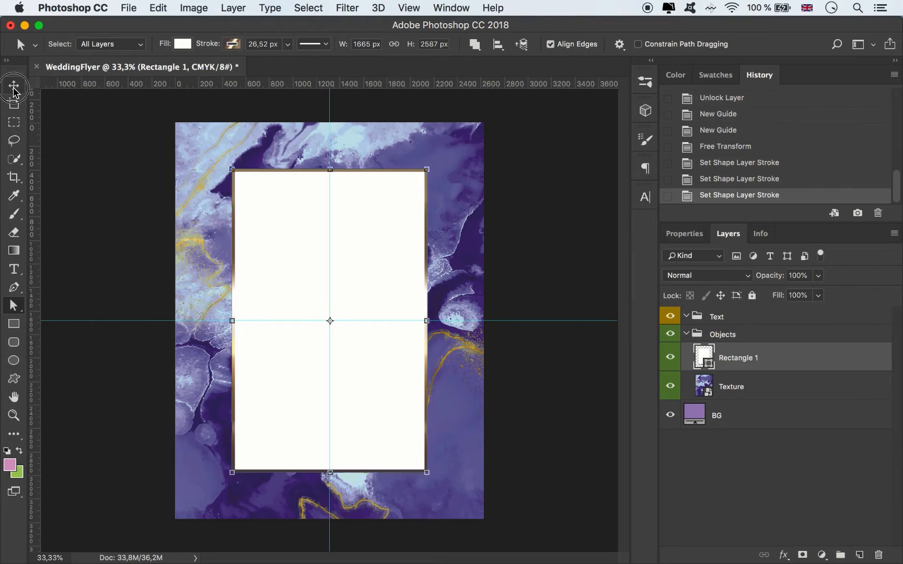
pyautogui.click(94, 213)
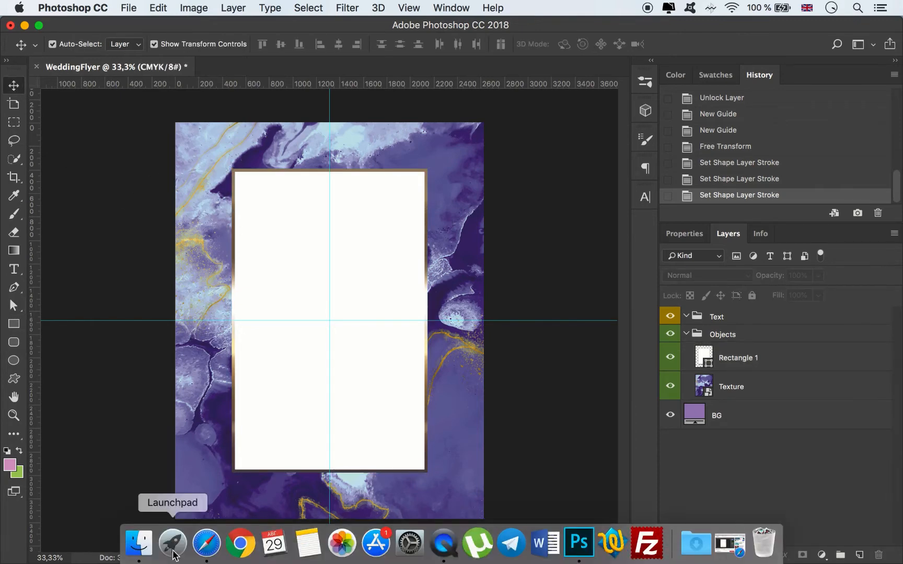
# Step: Place the Rings image from Finder into the flyer and scale it down to about 29%
pyautogui.click(137, 541)
pyautogui.moveTo(483, 152); pyautogui.dragTo(311, 440)
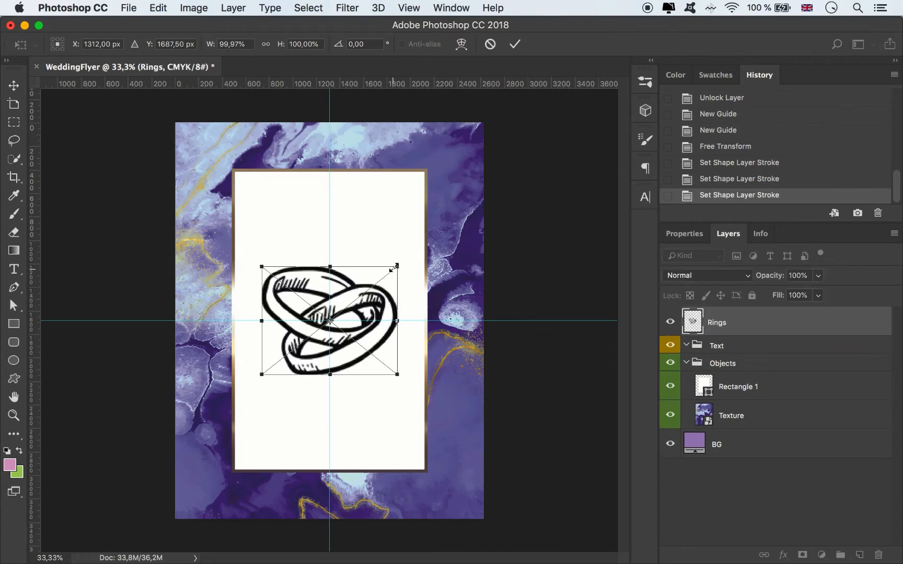
pyautogui.moveTo(397, 267); pyautogui.dragTo(293, 338)
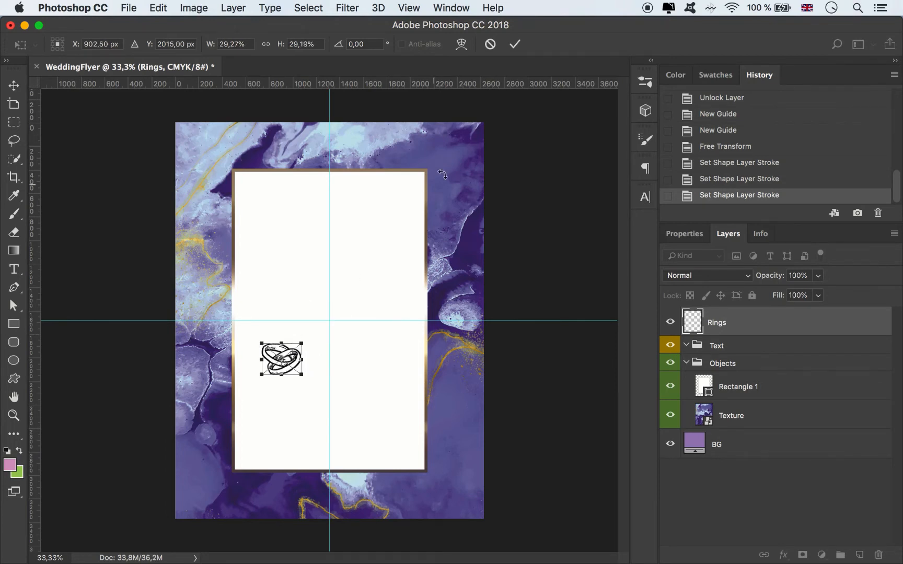
pyautogui.click(515, 44)
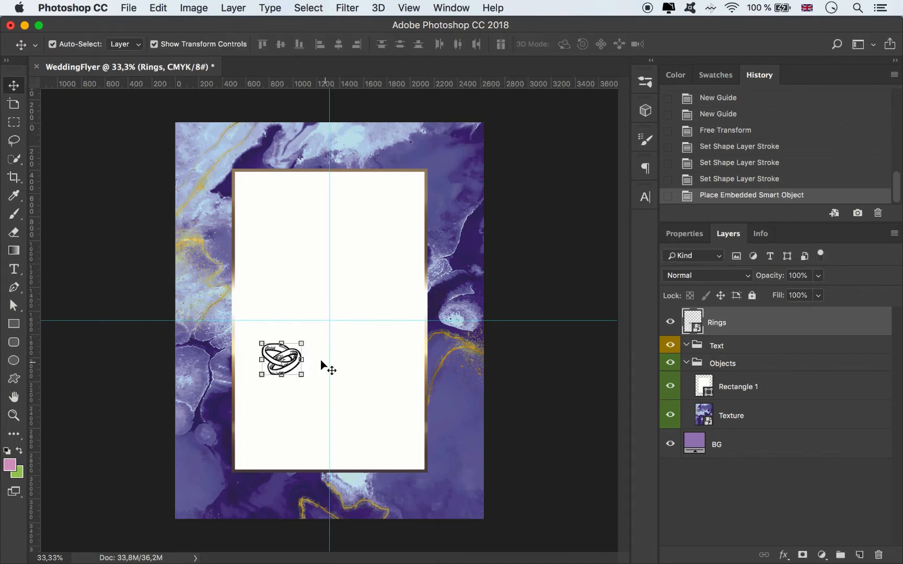
# Step: Undo the accidental rectangle move, lock the Rectangle 1 and Texture layers, and center the rings on the vertical guide below the horizontal one
pyautogui.moveTo(291, 360); pyautogui.dragTo(320, 367)
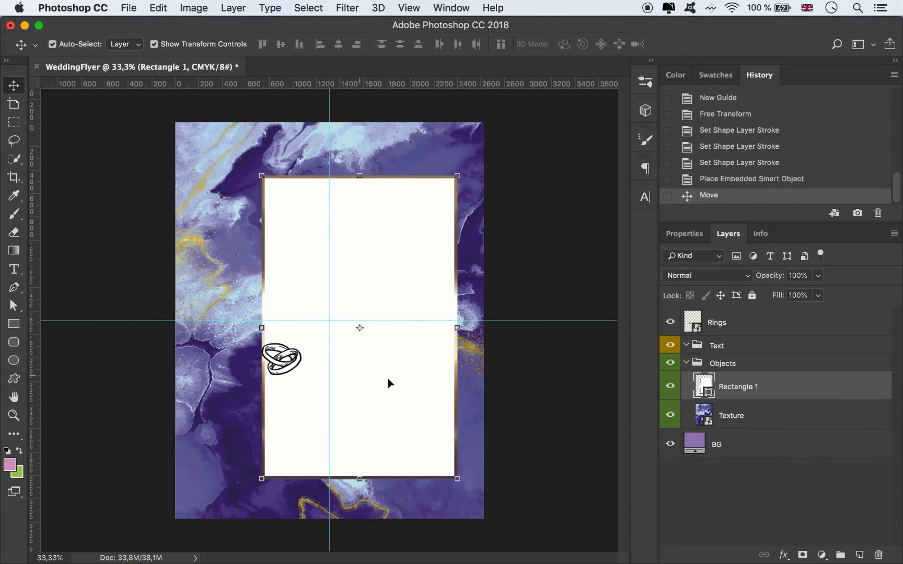
pyautogui.press('super+z')
pyautogui.click(752, 295)
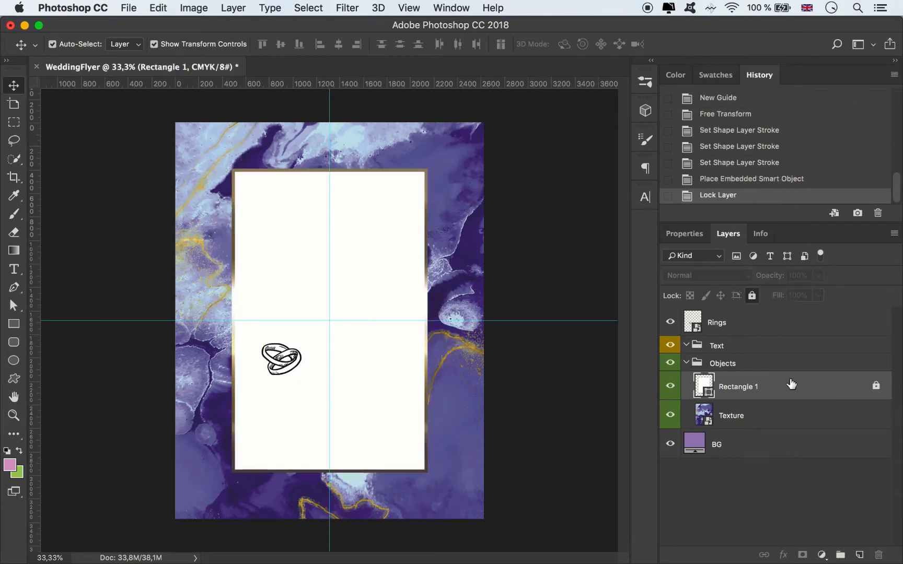
pyautogui.click(756, 419)
pyautogui.click(752, 296)
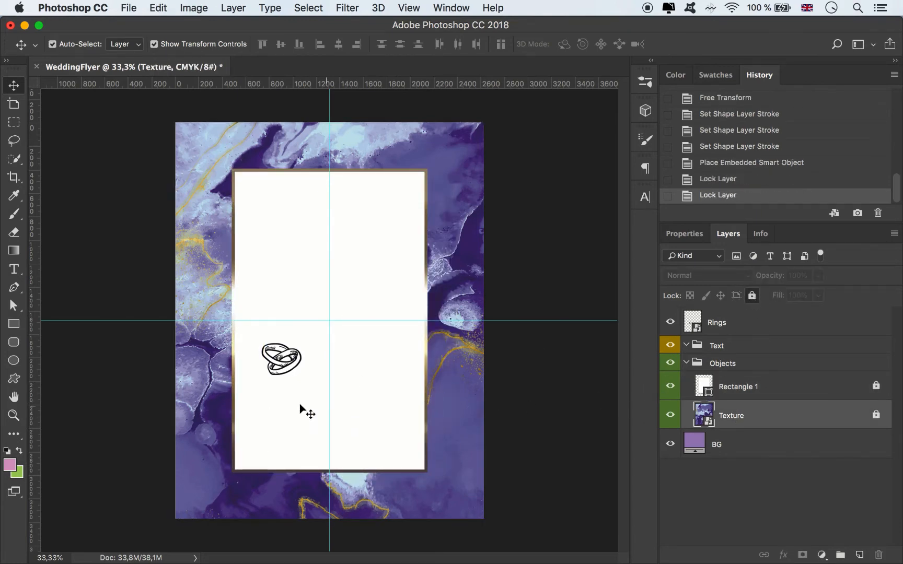
pyautogui.click(277, 361)
pyautogui.moveTo(291, 355); pyautogui.dragTo(341, 388)
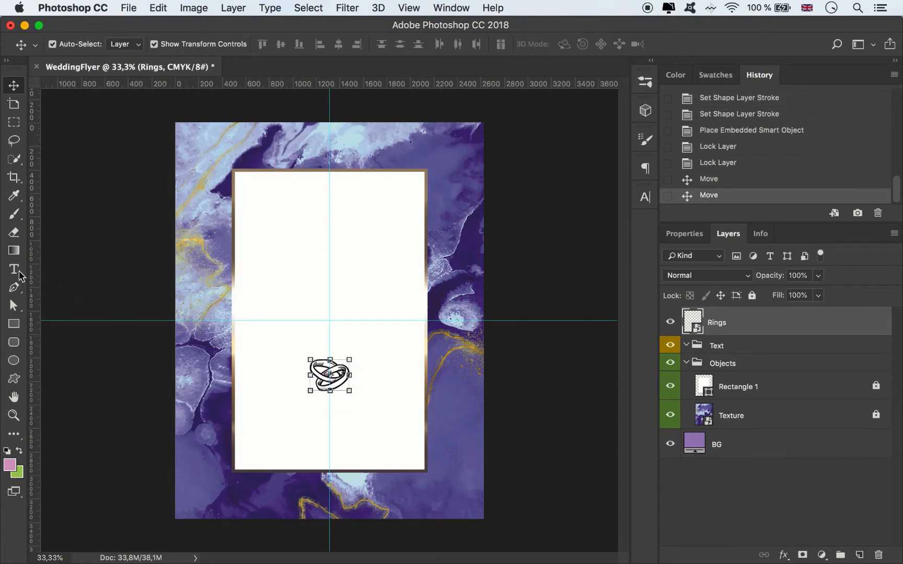
# Step: Add the first partner's name as text in the panel's upper half, using DeHangster Regular with All Caps turned off
pyautogui.press('t')
pyautogui.click(268, 240)
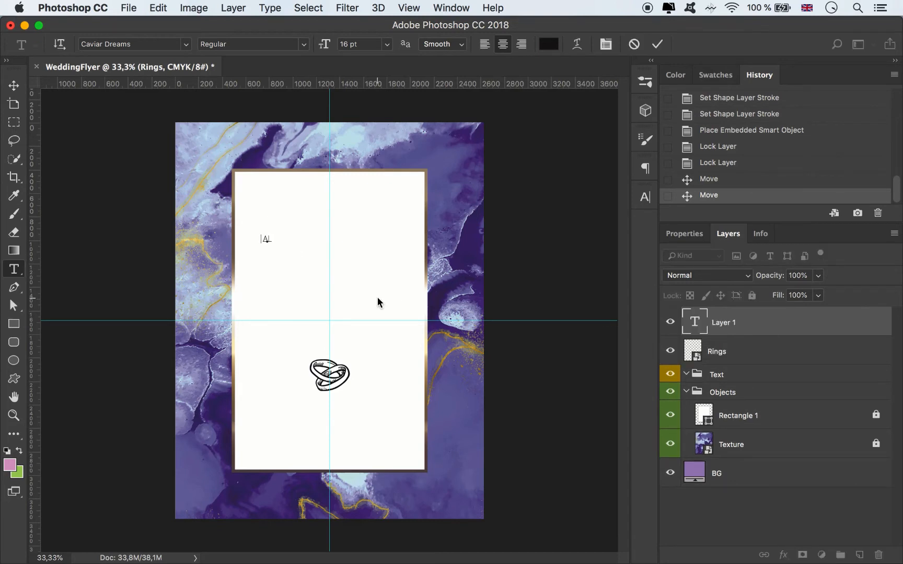
pyautogui.hotkey('ctrl', 'a')
pyautogui.click(646, 197)
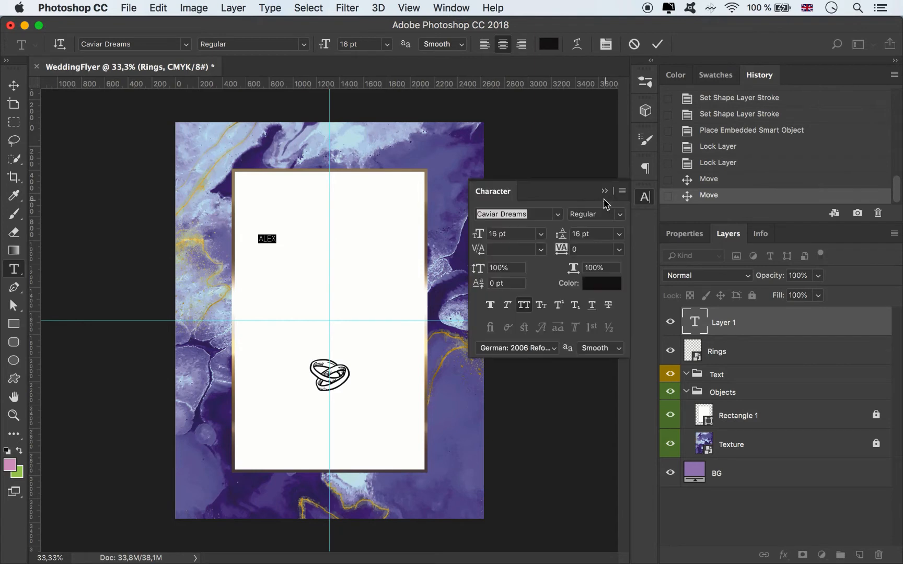
pyautogui.click(540, 213)
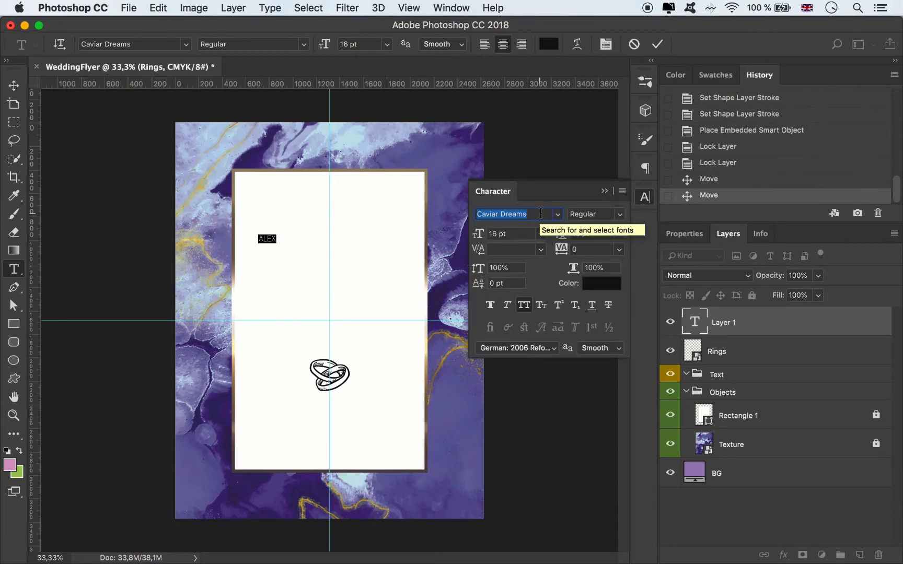
pyautogui.write('De')
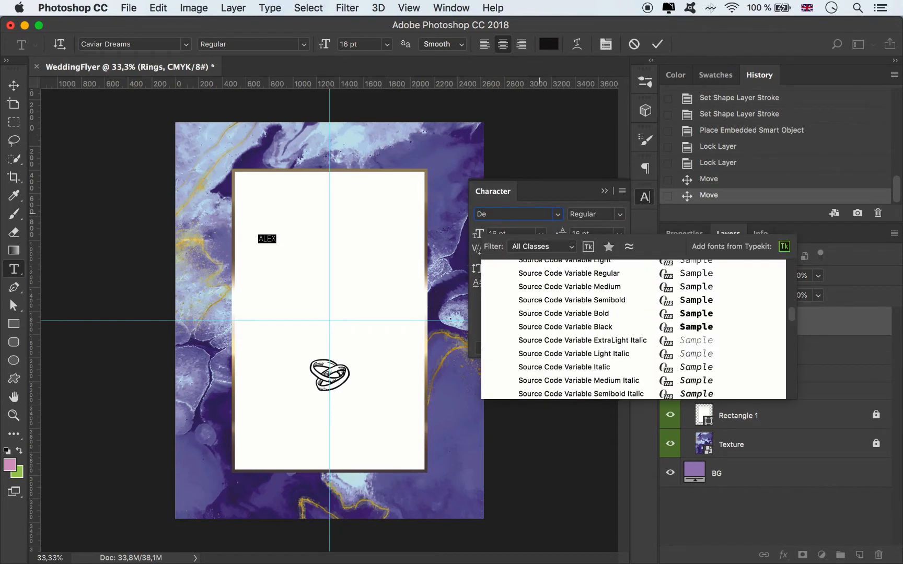
pyautogui.write('Hangster')
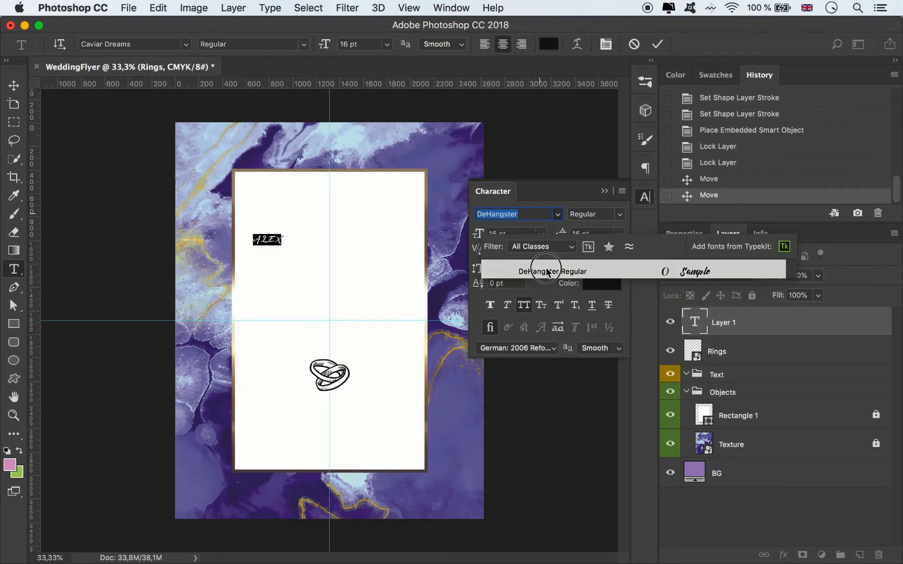
pyautogui.click(543, 271)
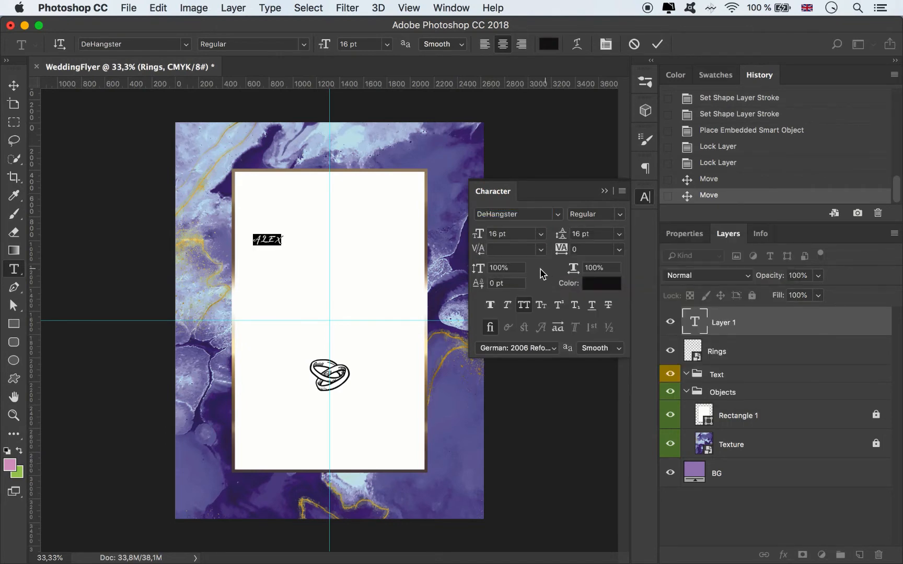
pyautogui.click(529, 309)
# Step: Set the name text to 72 pt and move it inward toward the vertical guide in the panel's upper half
pyautogui.click(541, 234)
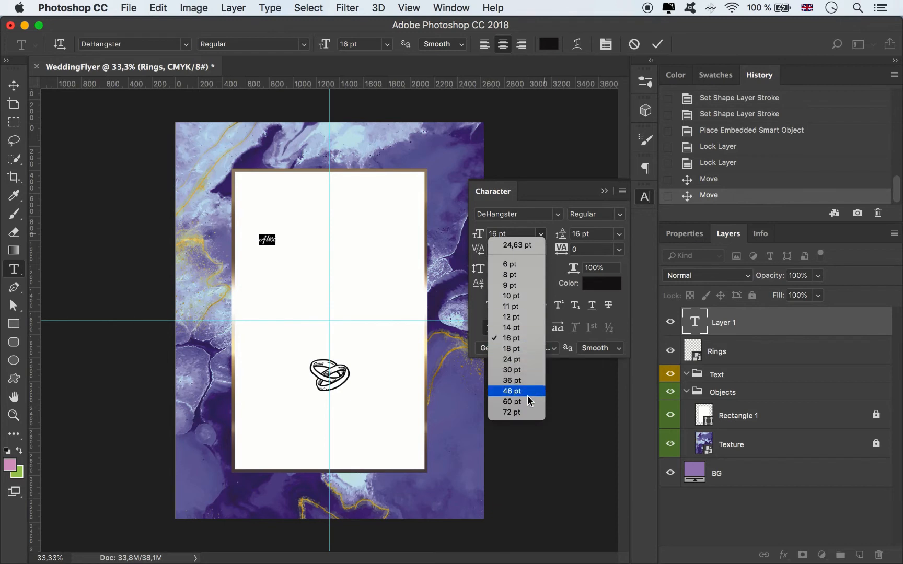
pyautogui.click(514, 412)
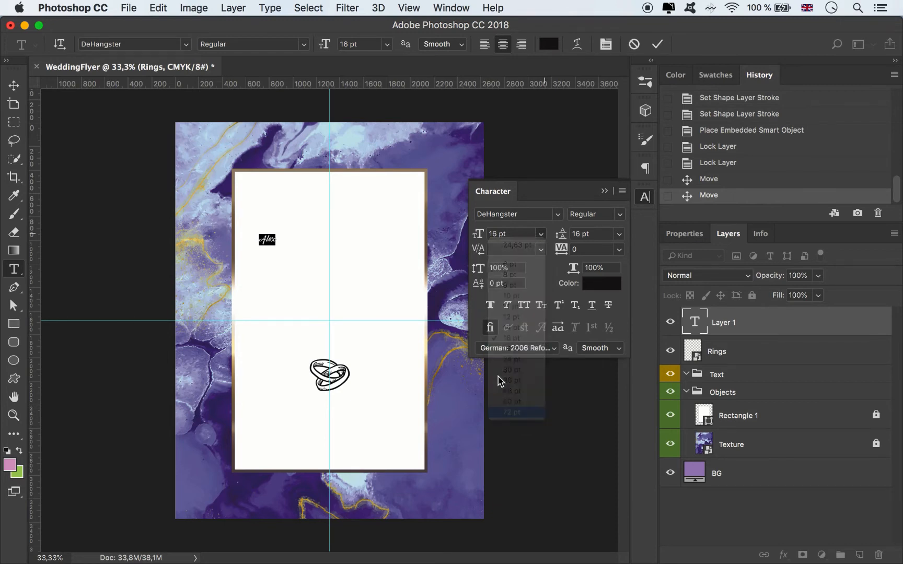
pyautogui.click(14, 85)
pyautogui.moveTo(296, 239); pyautogui.dragTo(337, 253)
# Step: Enlarge the first name to 95 pt and on to 110 pt, and center it on the vertical guide
pyautogui.click(491, 234)
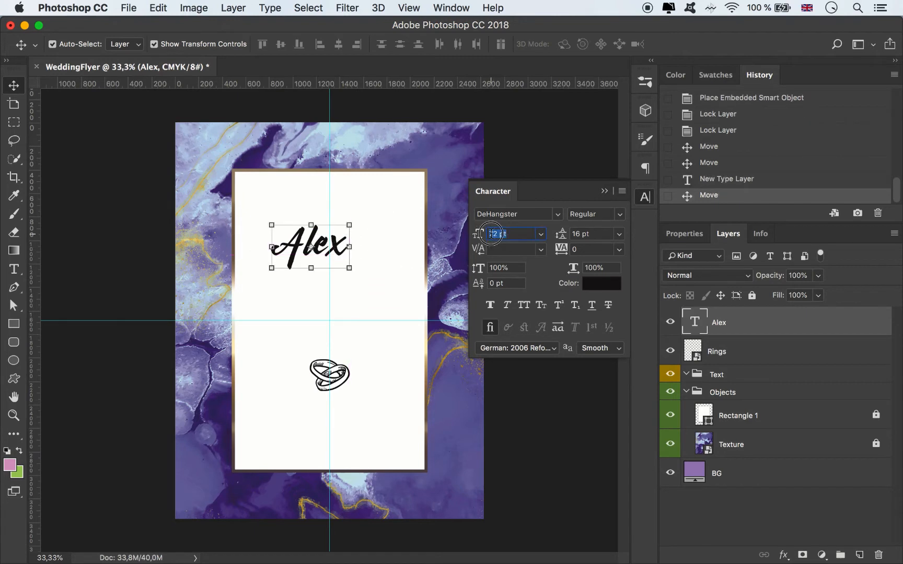
pyautogui.write('9')
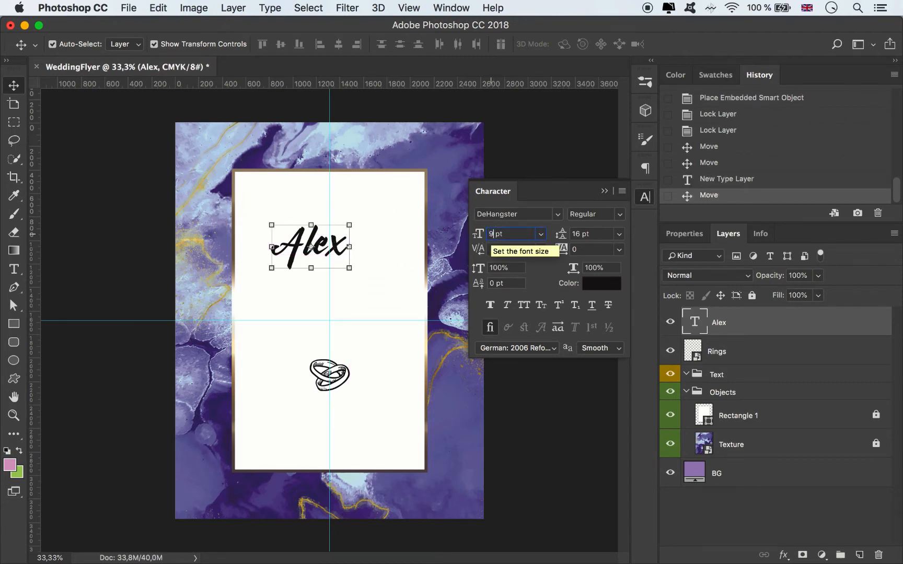
pyautogui.write('5')
pyautogui.press('Return')
pyautogui.click(492, 234)
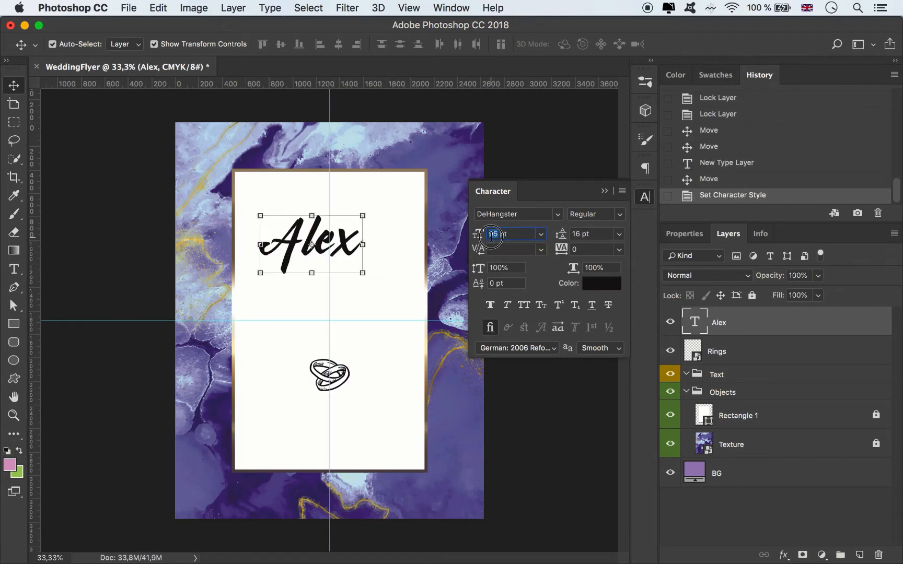
pyautogui.press('Return')
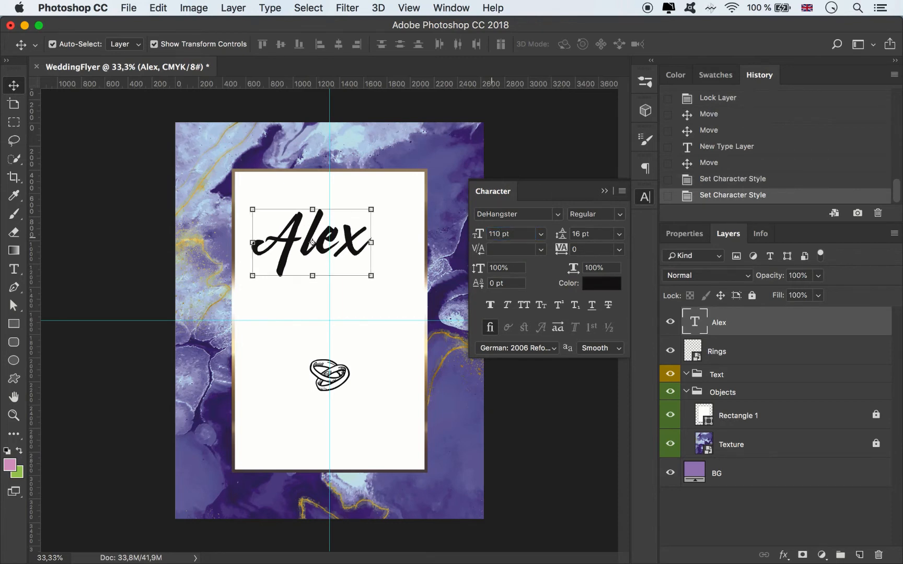
pyautogui.moveTo(344, 254); pyautogui.dragTo(375, 270)
# Step: Add the second partner's name in 110 pt DeHangster and position it below the first name, offset to the right
pyautogui.click(7, 271)
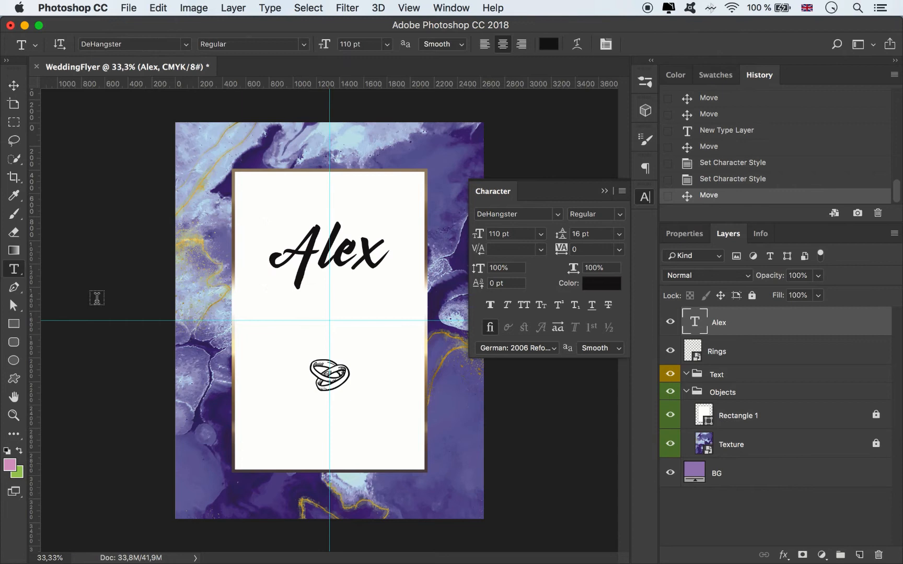
pyautogui.click(271, 340)
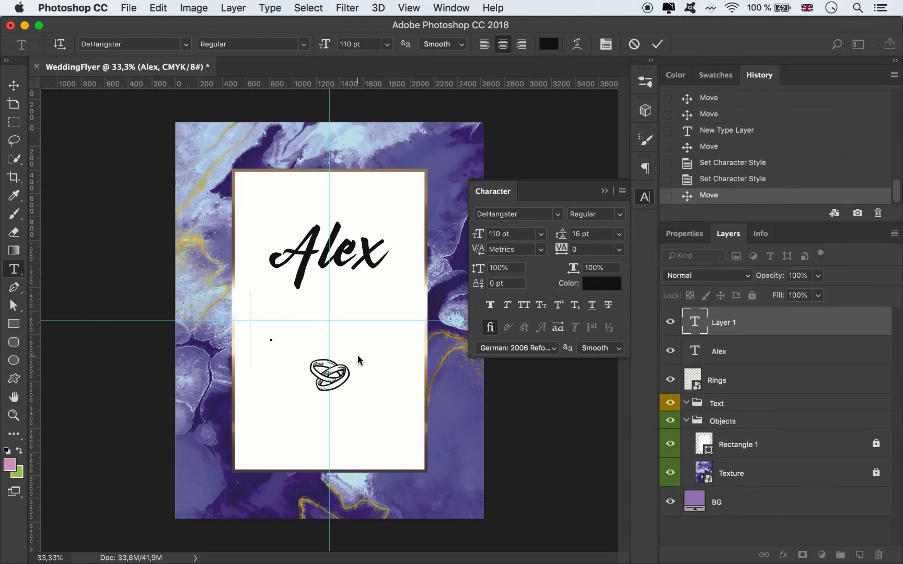
pyautogui.write('Kate')
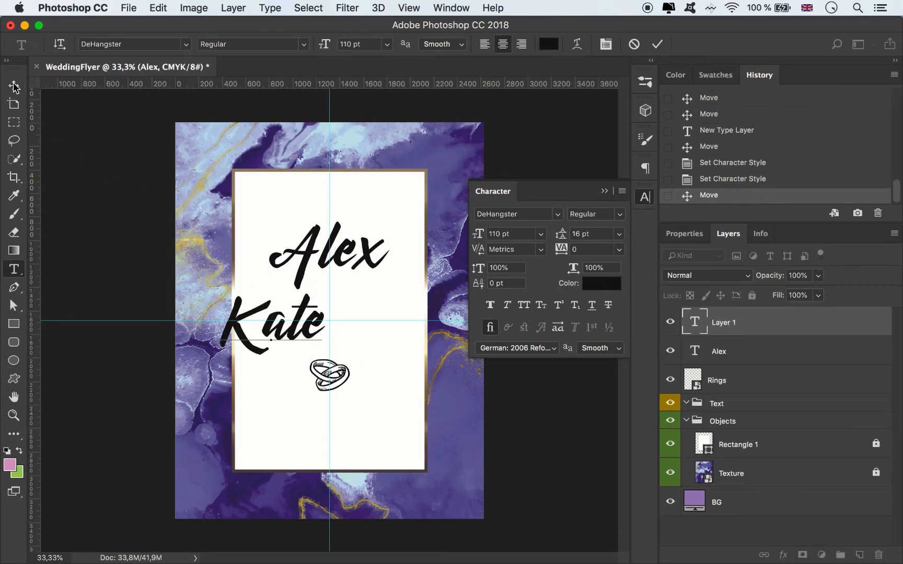
pyautogui.click(14, 87)
pyautogui.moveTo(295, 337); pyautogui.dragTo(383, 332)
pyautogui.press('Up')
pyautogui.press('Up')
pyautogui.press('Up')
pyautogui.press('Up')
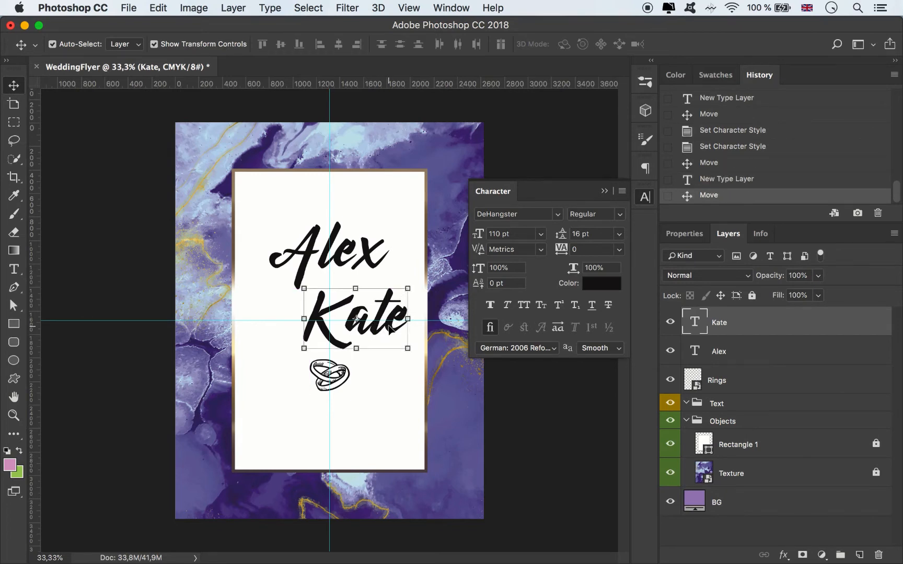
pyautogui.press('Down')
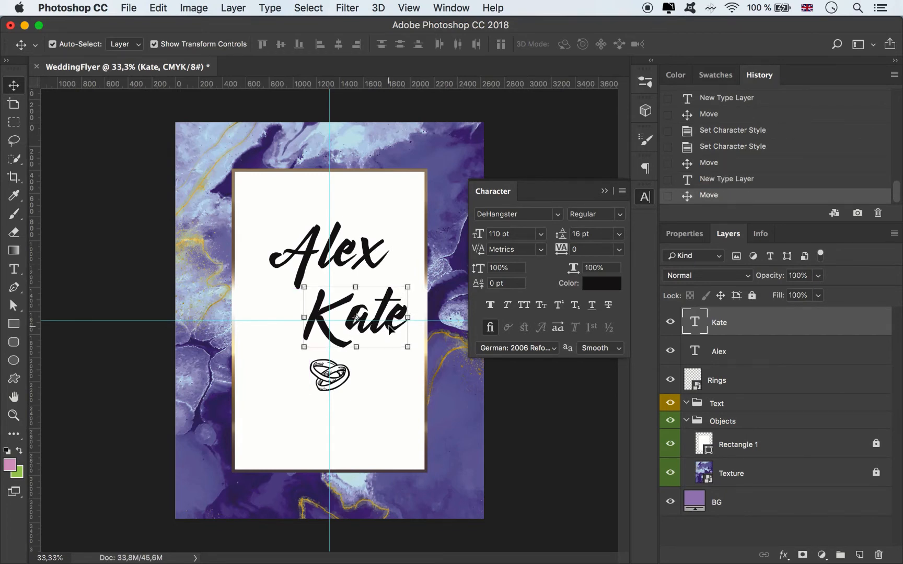
# Step: Add an "&" text in 110 pt DeHangster at the panel's left edge, beside the second name
pyautogui.click(14, 269)
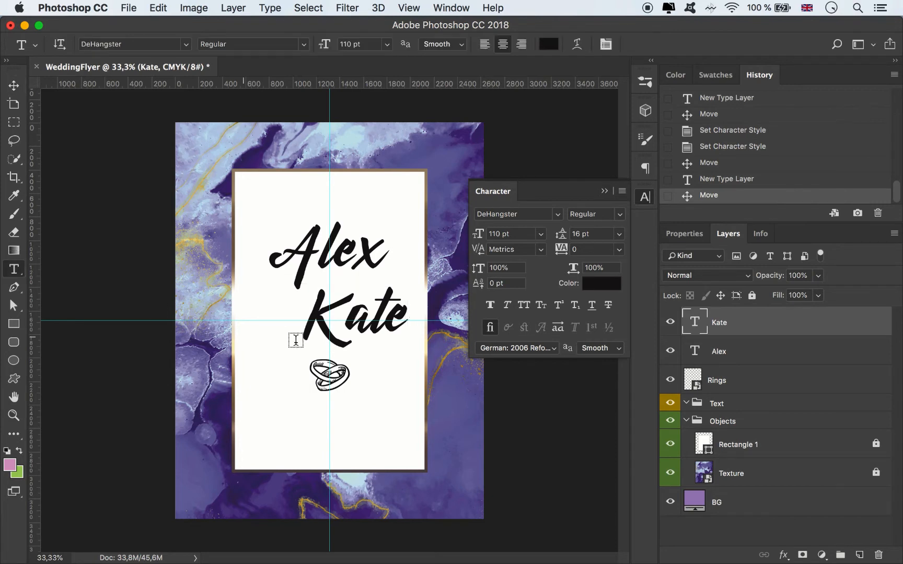
pyautogui.click(249, 318)
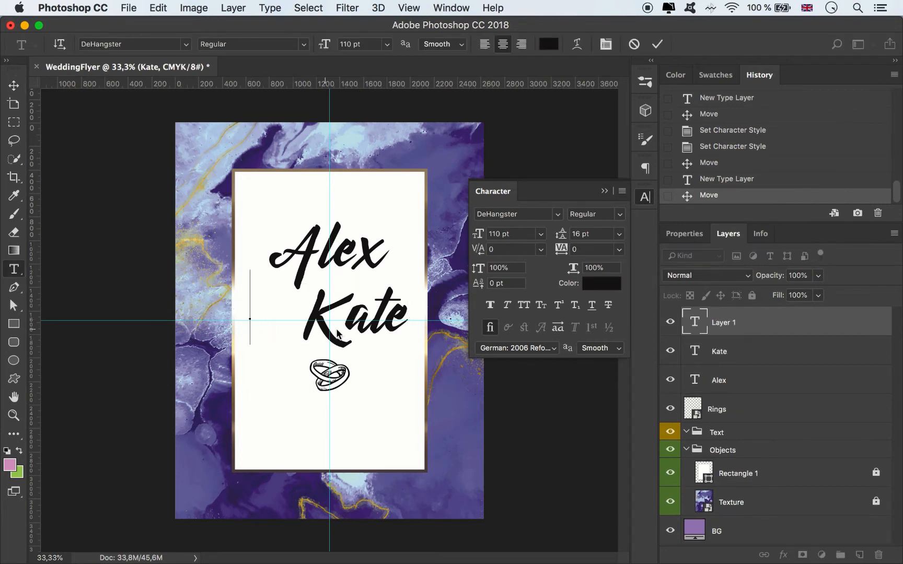
pyautogui.write('&')
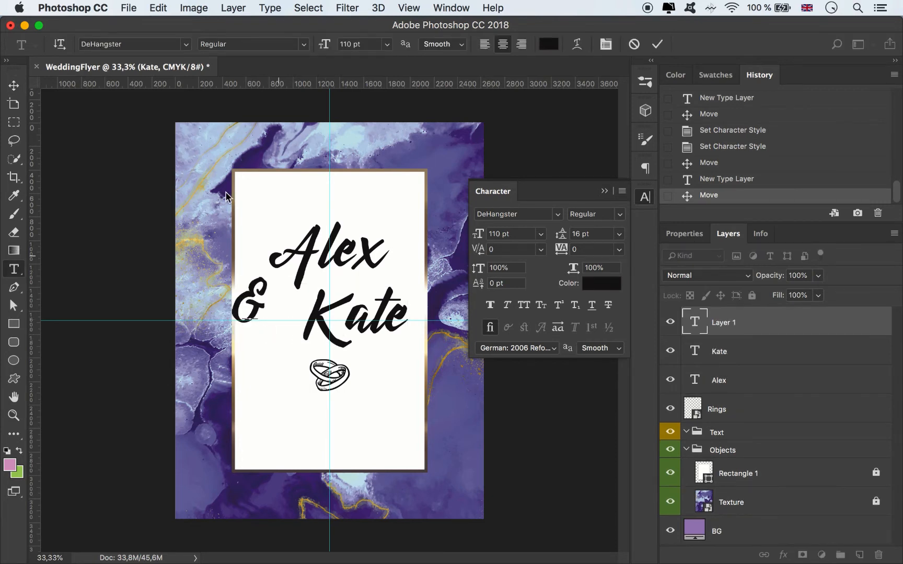
pyautogui.click(15, 84)
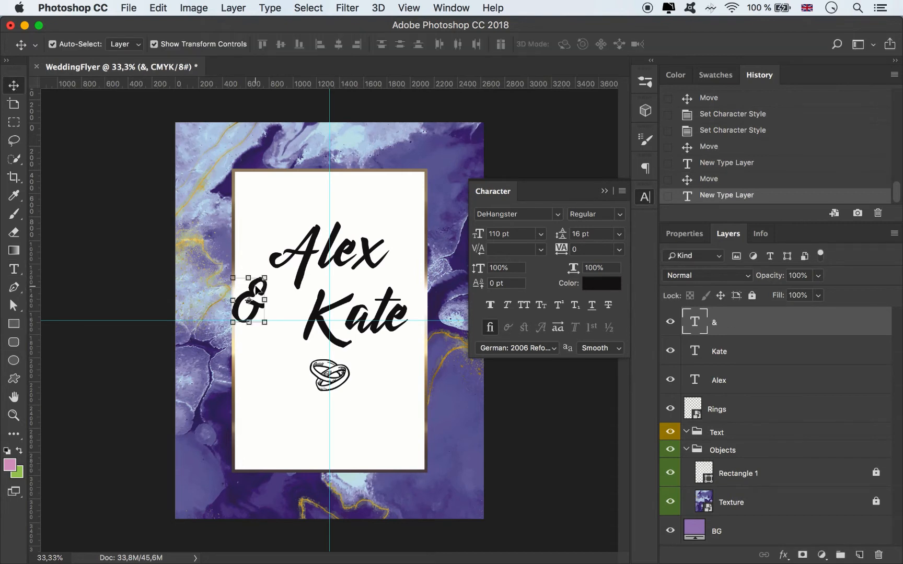
# Step: Move the "&" inward beside the second name and scale it down proportionally
pyautogui.moveTo(257, 289); pyautogui.dragTo(292, 313)
pyautogui.moveTo(280, 303); pyautogui.dragTo(281, 303)
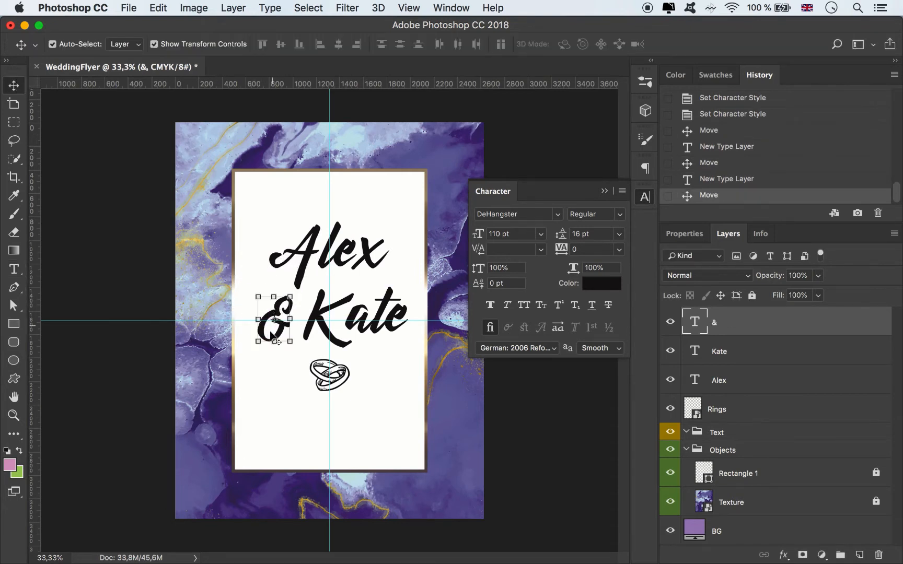
pyautogui.moveTo(256, 342); pyautogui.dragTo(261, 338)
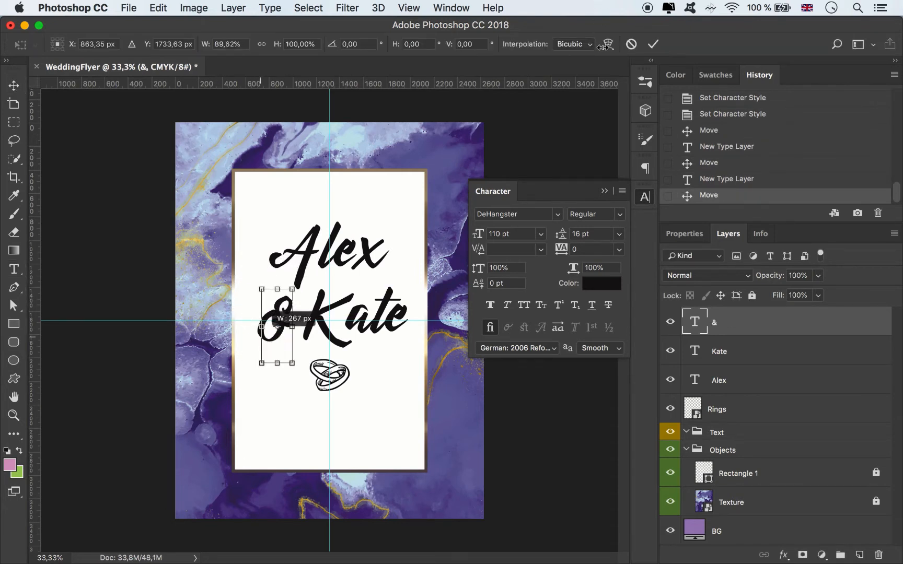
pyautogui.click(632, 44)
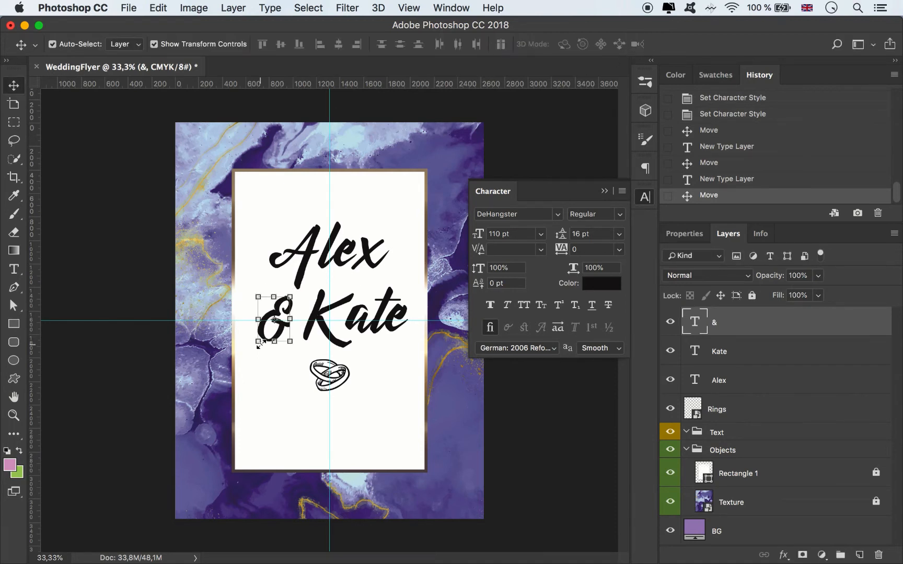
pyautogui.click(258, 343)
pyautogui.moveTo(258, 364); pyautogui.dragTo(298, 315)
pyautogui.click(652, 44)
# Step: Set the "&" to 60 pt and nudge it close to the second name's first letter
pyautogui.click(491, 233)
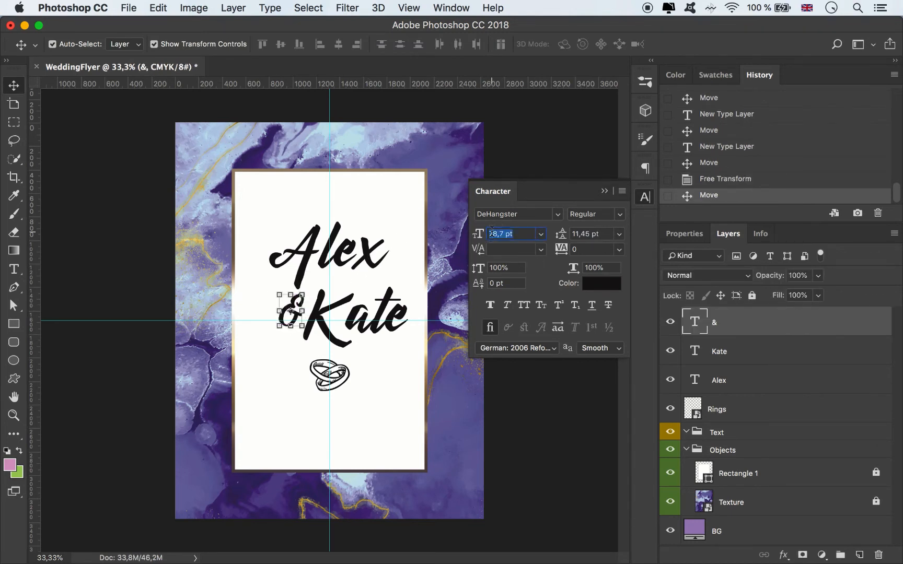
pyautogui.write('60')
pyautogui.press('Return')
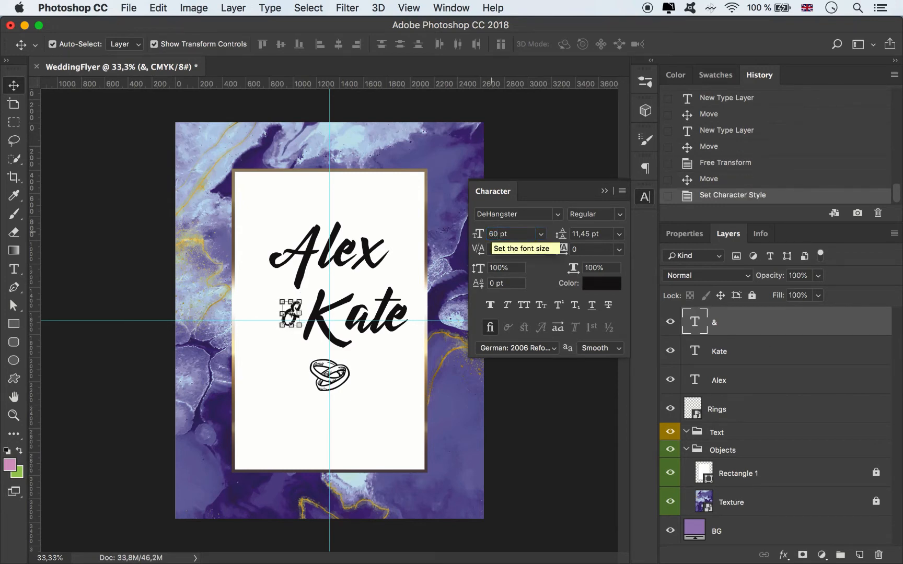
pyautogui.moveTo(301, 309); pyautogui.dragTo(307, 313)
pyautogui.click(604, 191)
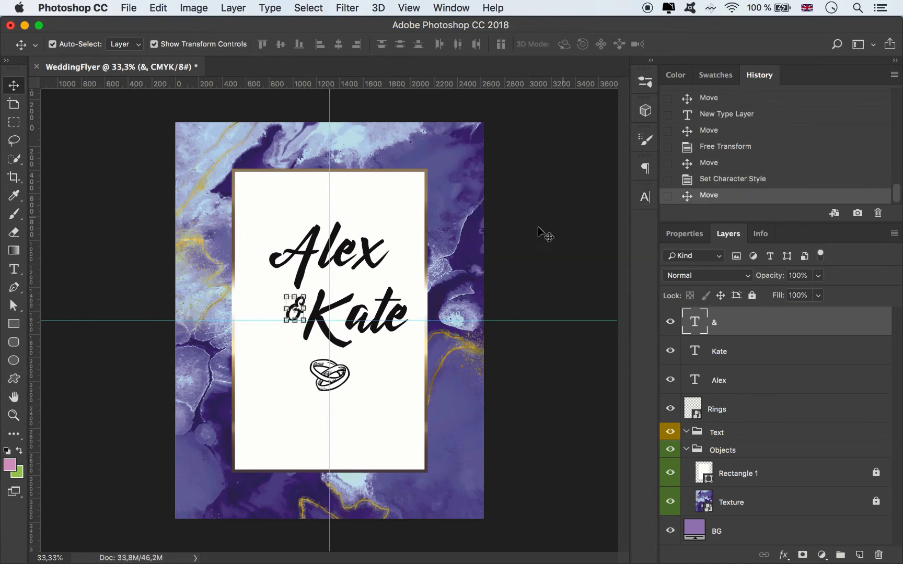
# Step: Move the Rings layer into the Objects group and the three name and "&" text layers into the Text group
pyautogui.click(713, 367)
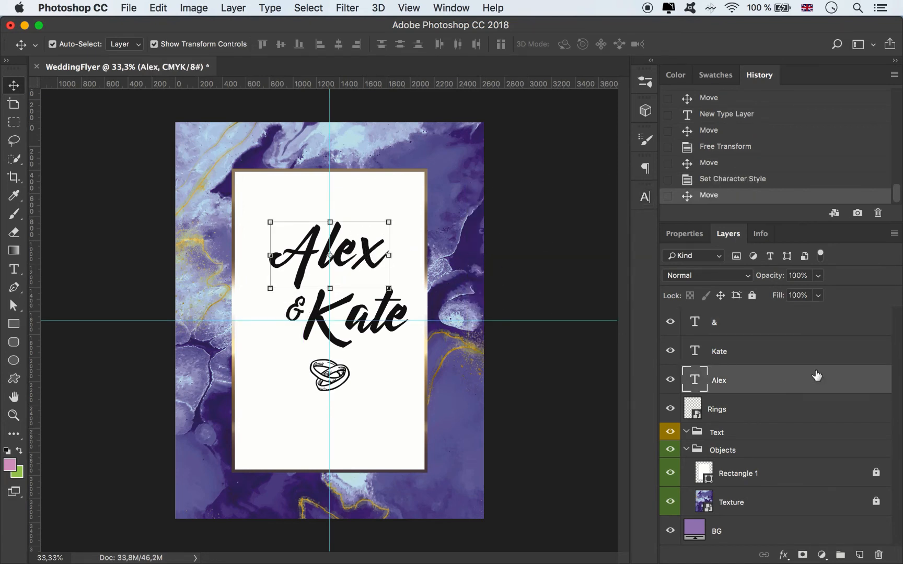
pyautogui.moveTo(729, 411); pyautogui.dragTo(735, 460)
pyautogui.keyDown('shift'); pyautogui.click(743, 321); pyautogui.keyUp('shift')
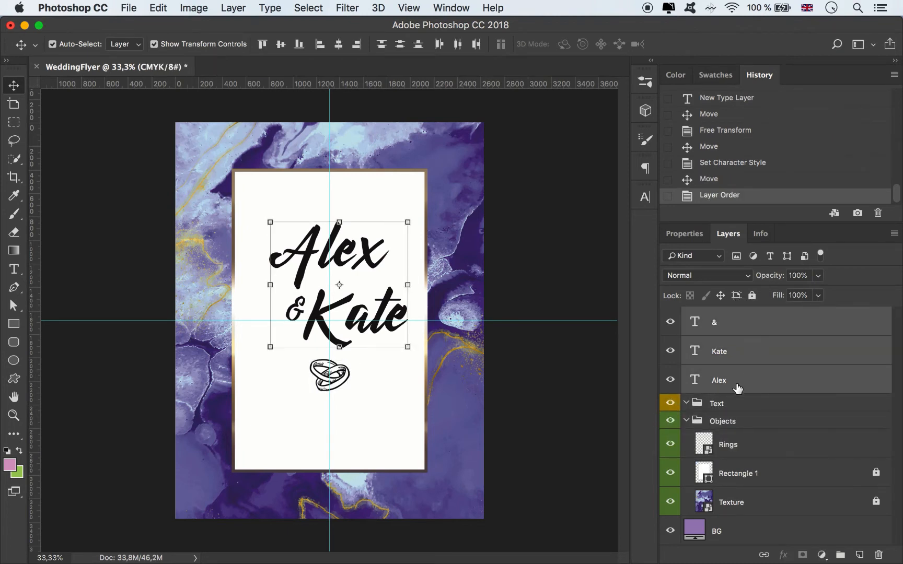
pyautogui.moveTo(736, 388); pyautogui.dragTo(726, 405)
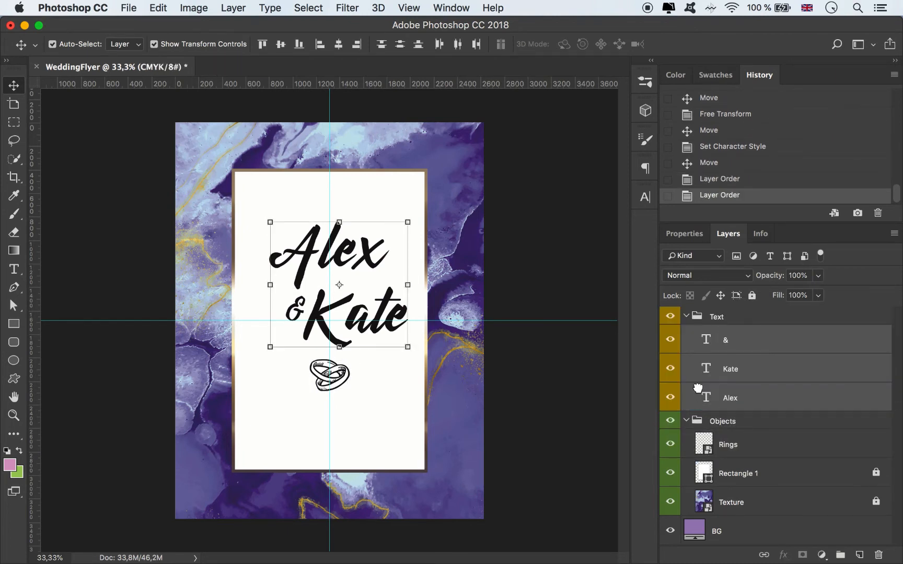
pyautogui.click(778, 344)
# Step: Add a Pattern Overlay with the golden texture to the first name, leaving Bevel & Emboss and Inner Glow off
pyautogui.doubleClick(775, 399)
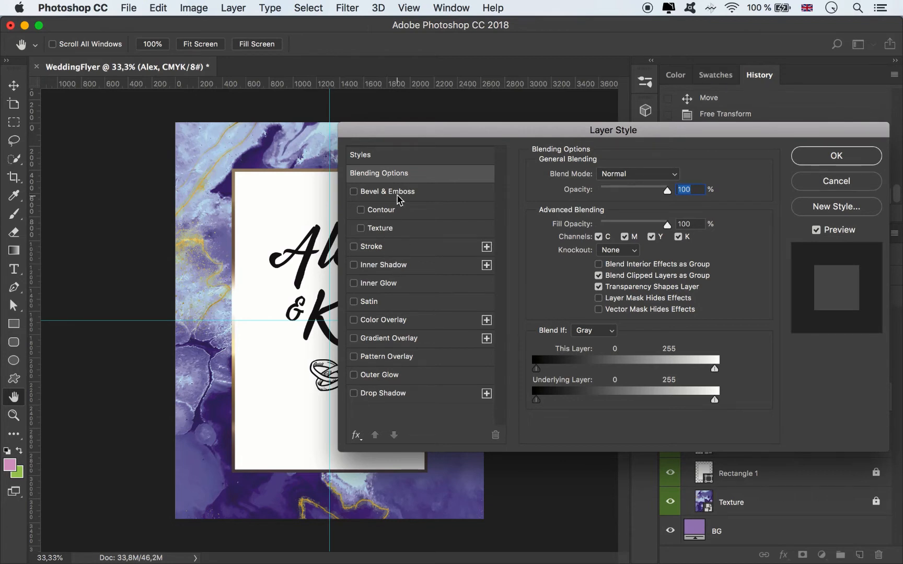
pyautogui.click(420, 192)
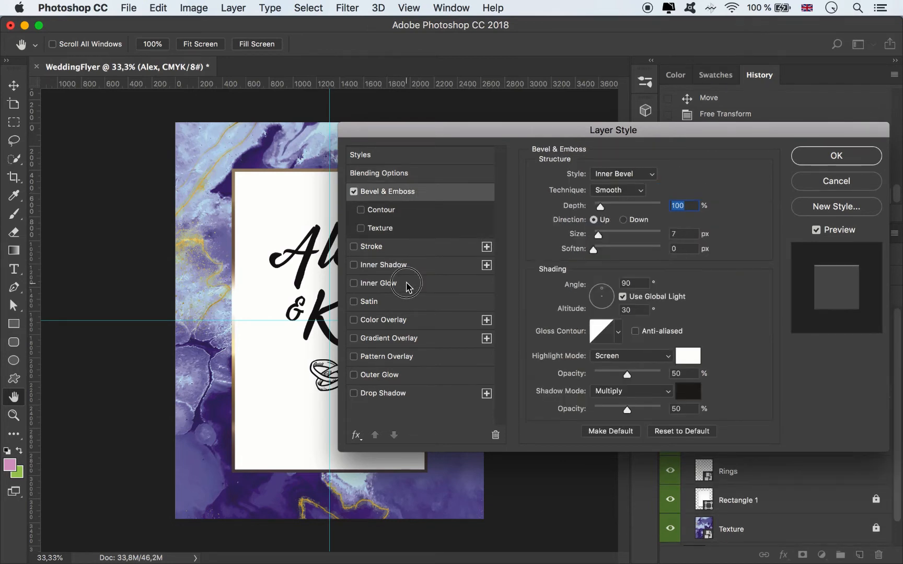
pyautogui.click(420, 277)
pyautogui.click(353, 283)
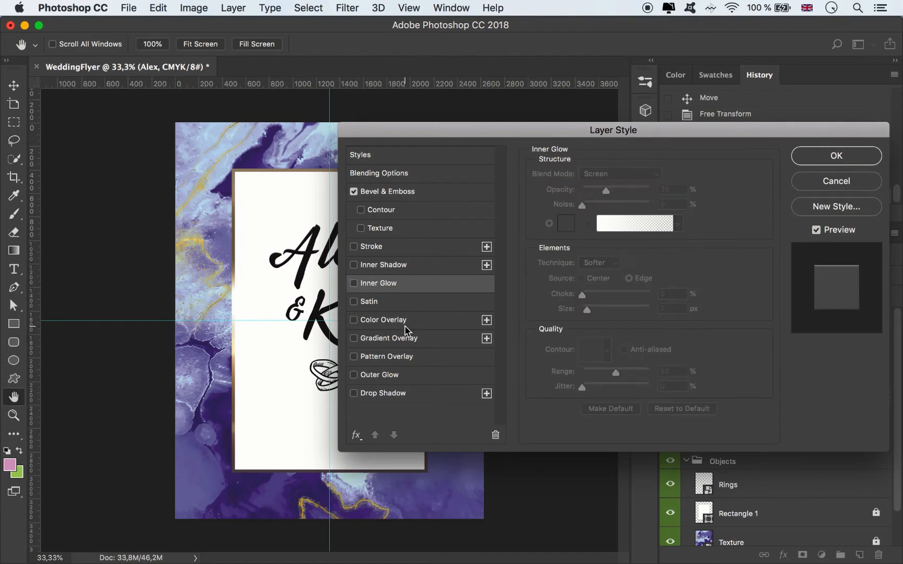
pyautogui.click(401, 358)
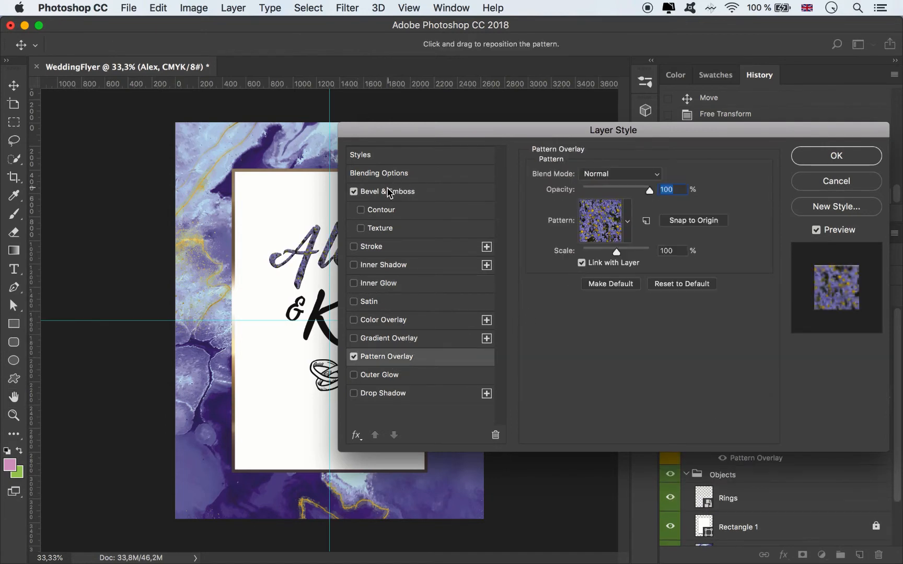
pyautogui.click(354, 192)
pyautogui.click(627, 221)
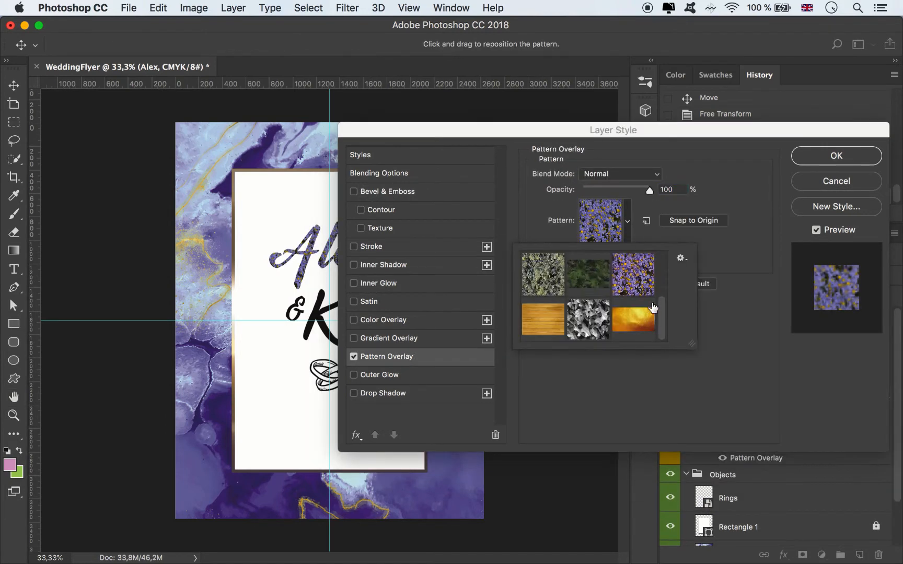
pyautogui.click(652, 308)
# Step: Set the first name's pattern scale to 149% and apply the layer style
pyautogui.moveTo(503, 137); pyautogui.dragTo(621, 117)
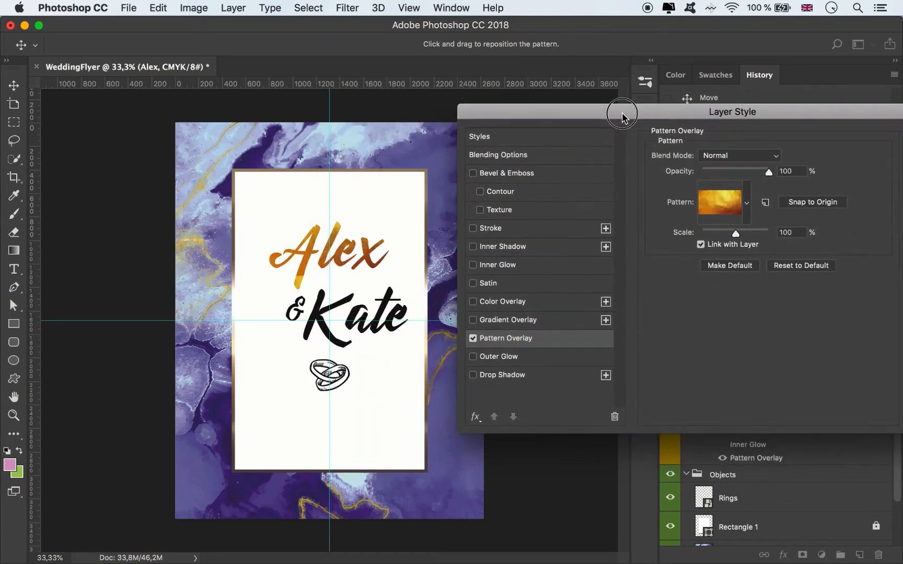
pyautogui.click(748, 230)
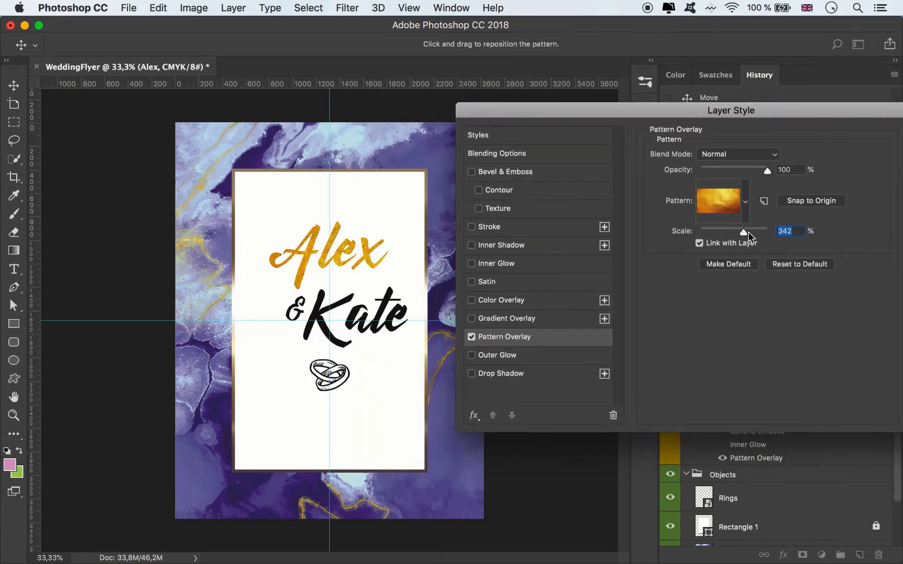
pyautogui.moveTo(743, 231); pyautogui.dragTo(738, 234)
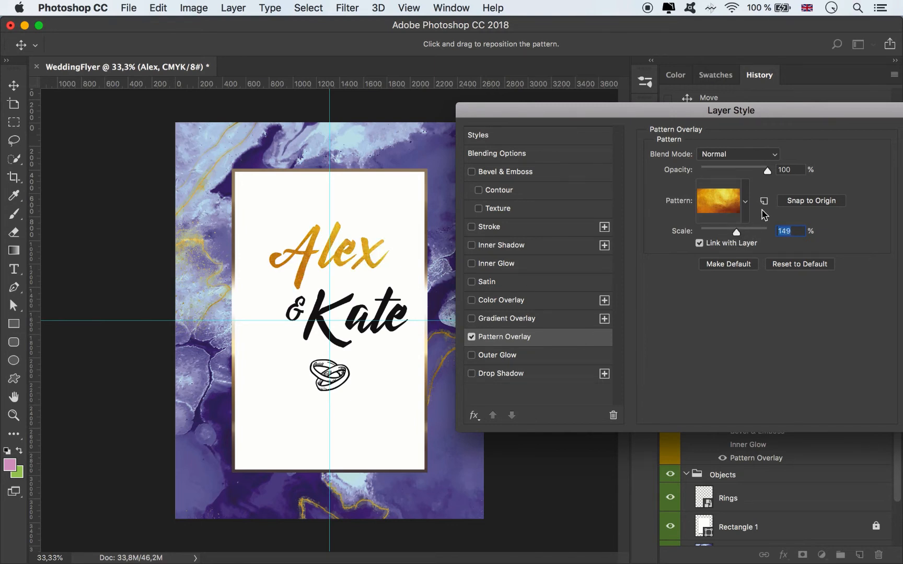
pyautogui.moveTo(822, 126); pyautogui.dragTo(693, 124)
pyautogui.click(806, 135)
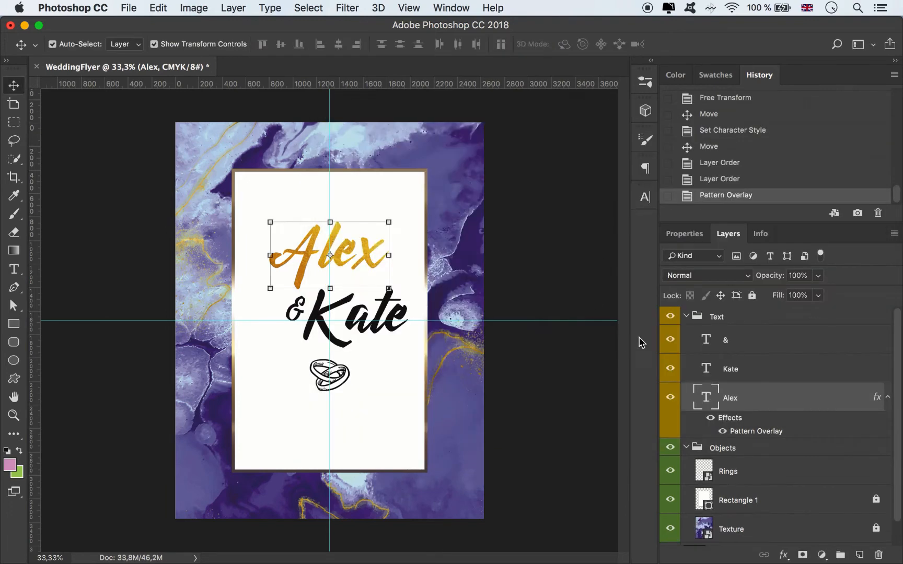
# Step: Copy the first name's layer style and paste it onto the second name's layer
pyautogui.rightClick(780, 415)
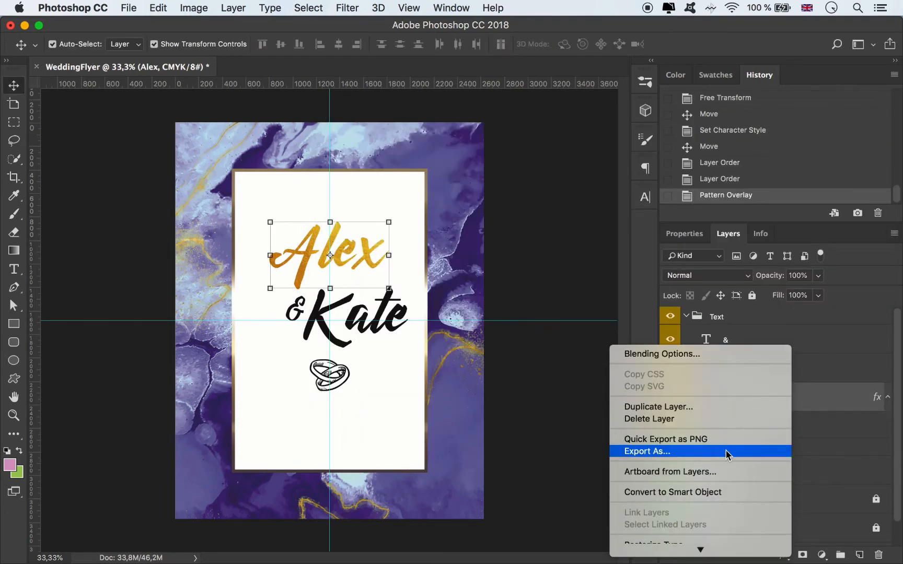
pyautogui.scroll(-10, 713, 455)
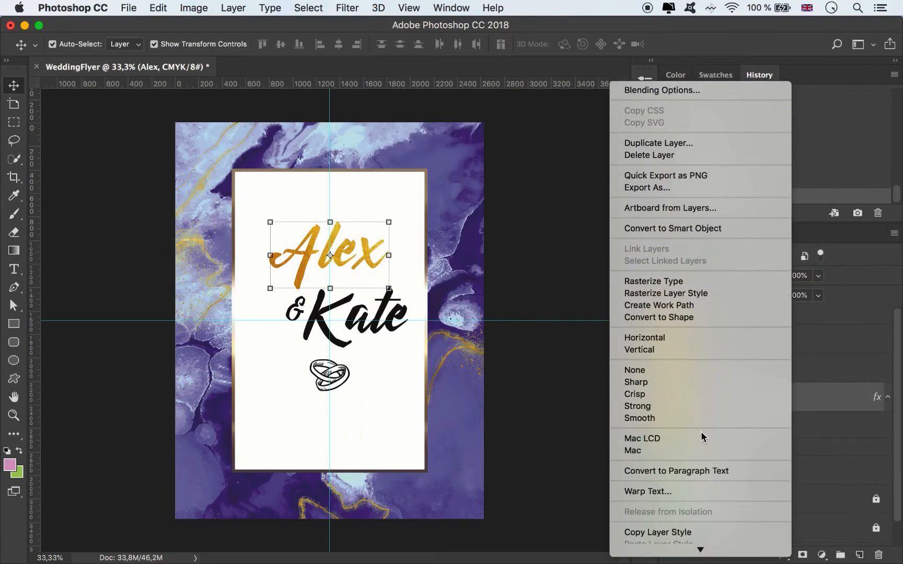
pyautogui.click(677, 485)
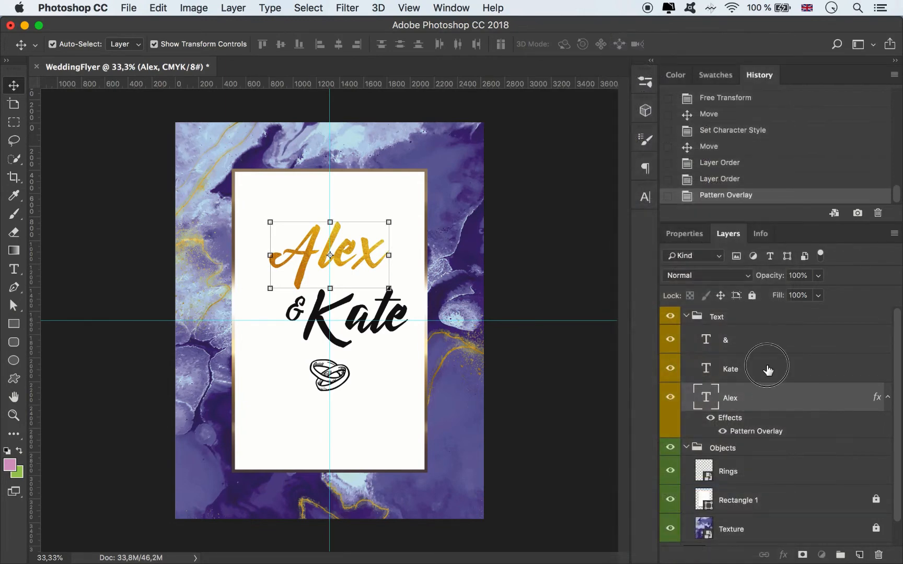
pyautogui.click(769, 372)
pyautogui.rightClick(788, 369)
pyautogui.scroll(-5, 712, 440)
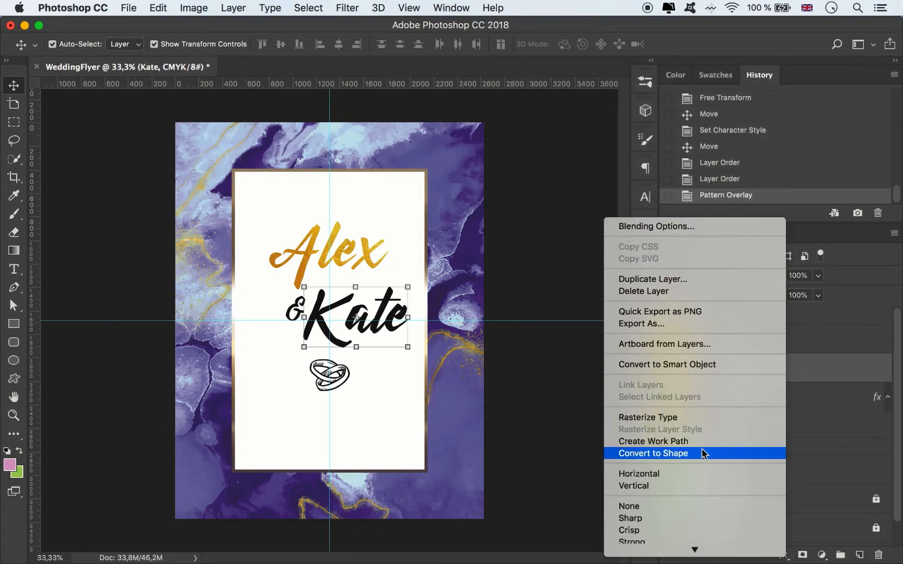
pyautogui.scroll(-6, 694, 457)
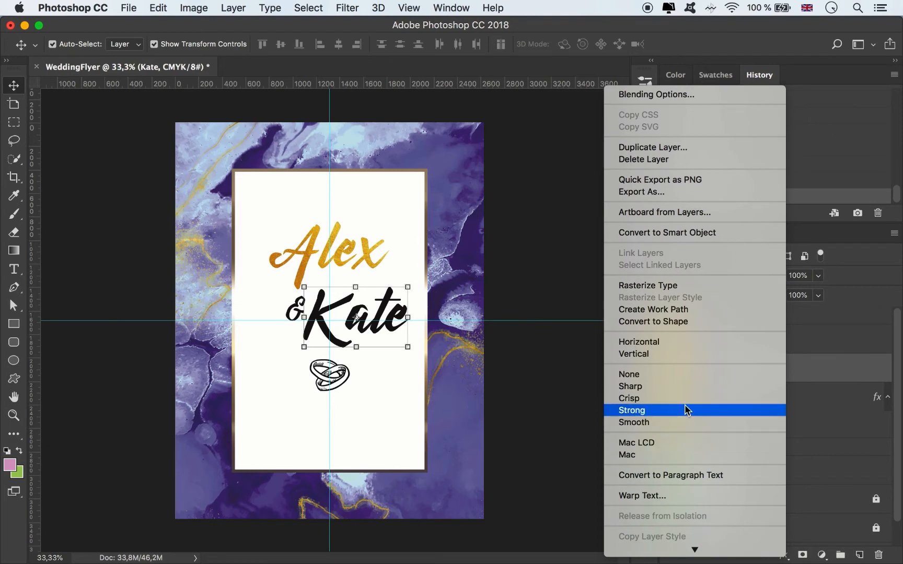
pyautogui.click(679, 488)
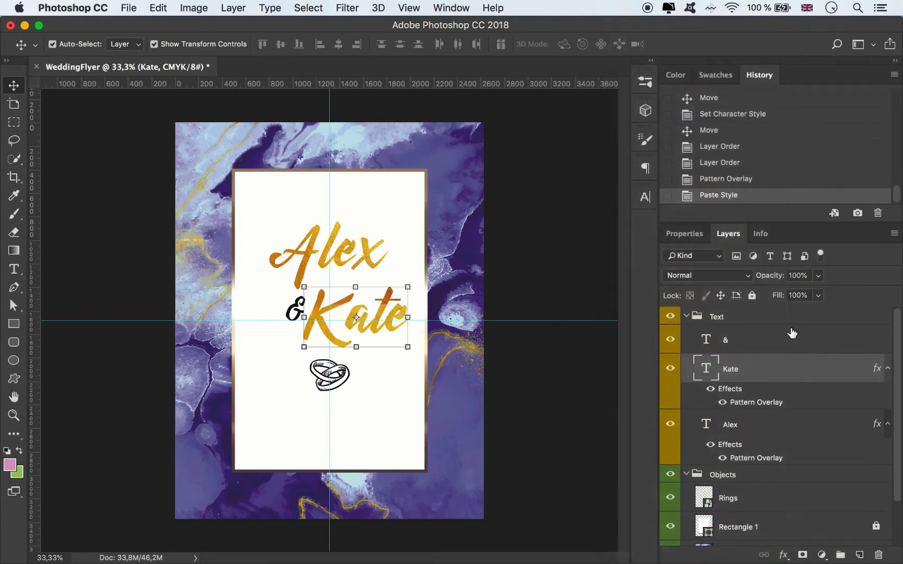
# Step: Set the second name's Pattern Overlay scale to 129% and apply it
pyautogui.doubleClick(763, 402)
pyautogui.moveTo(515, 119); pyautogui.dragTo(676, 106)
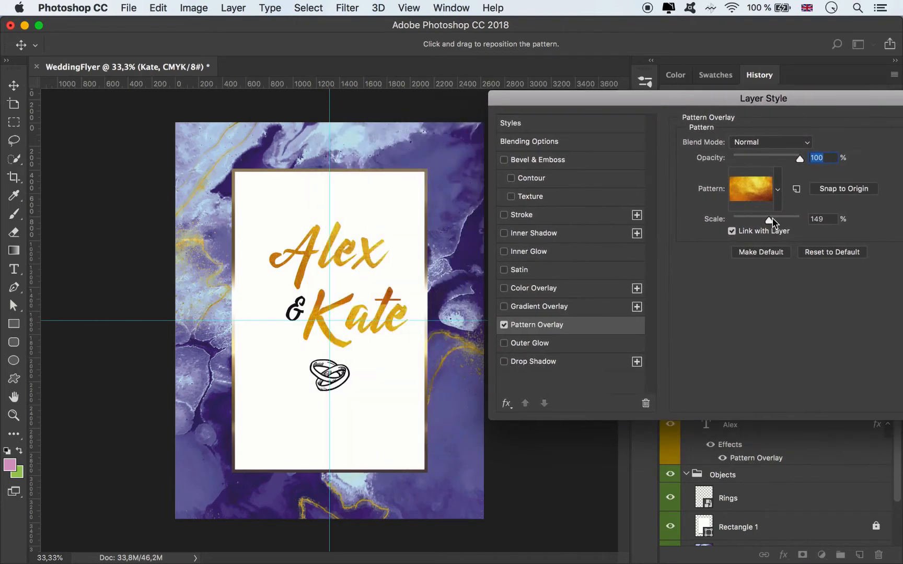
pyautogui.moveTo(771, 219)
pyautogui.mouseDown()
pyautogui.moveTo(754, 218)
pyautogui.moveTo(779, 218)
pyautogui.moveTo(768, 221)
pyautogui.mouseUp()
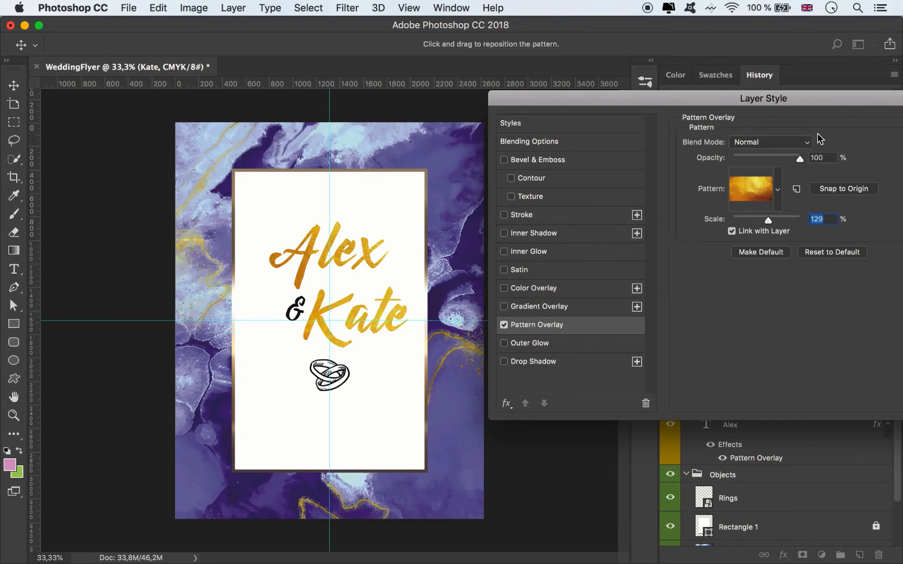
pyautogui.moveTo(825, 99); pyautogui.dragTo(593, 105)
pyautogui.click(755, 131)
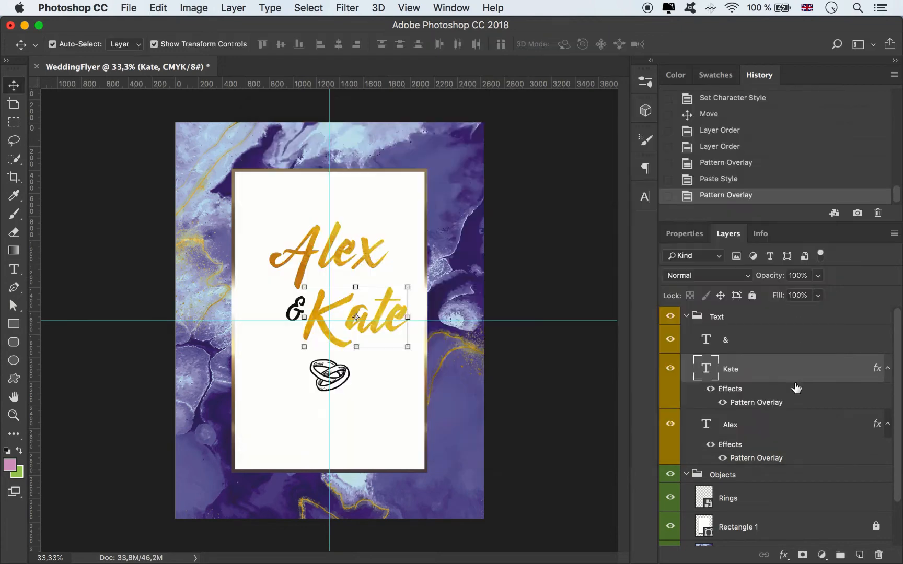
# Step: Add a golden Pattern Overlay to the "&" layer at 61% scale and apply it
pyautogui.doubleClick(769, 340)
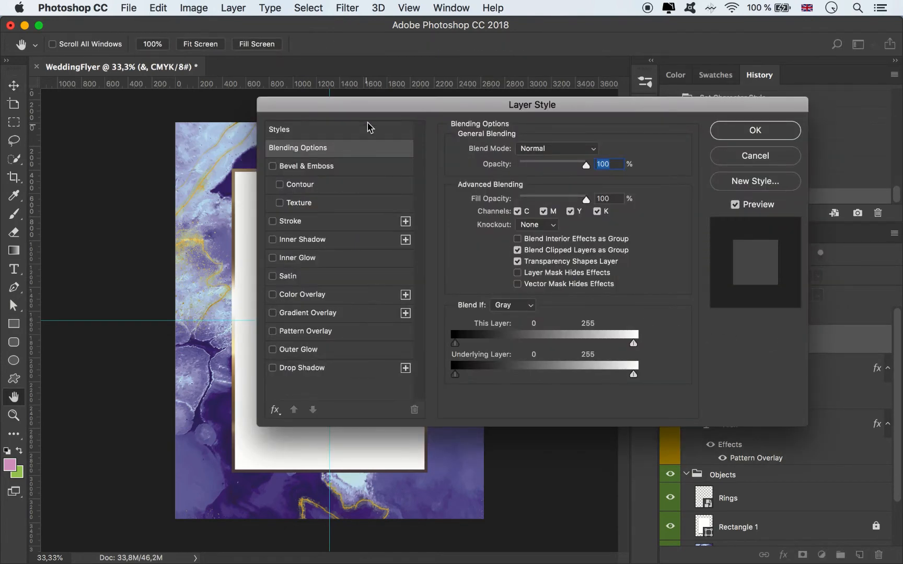
pyautogui.moveTo(370, 111); pyautogui.dragTo(584, 78)
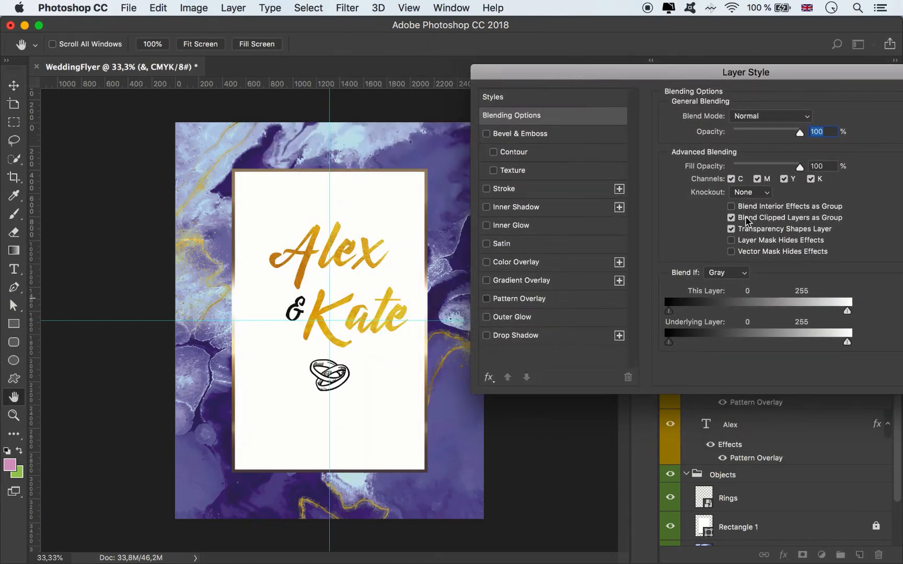
pyautogui.click(519, 298)
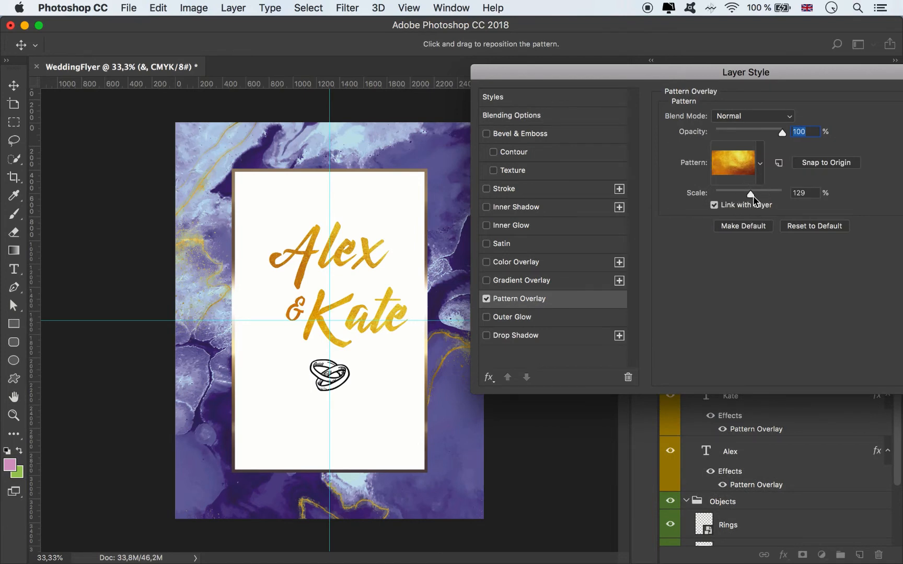
pyautogui.moveTo(754, 198); pyautogui.dragTo(736, 197)
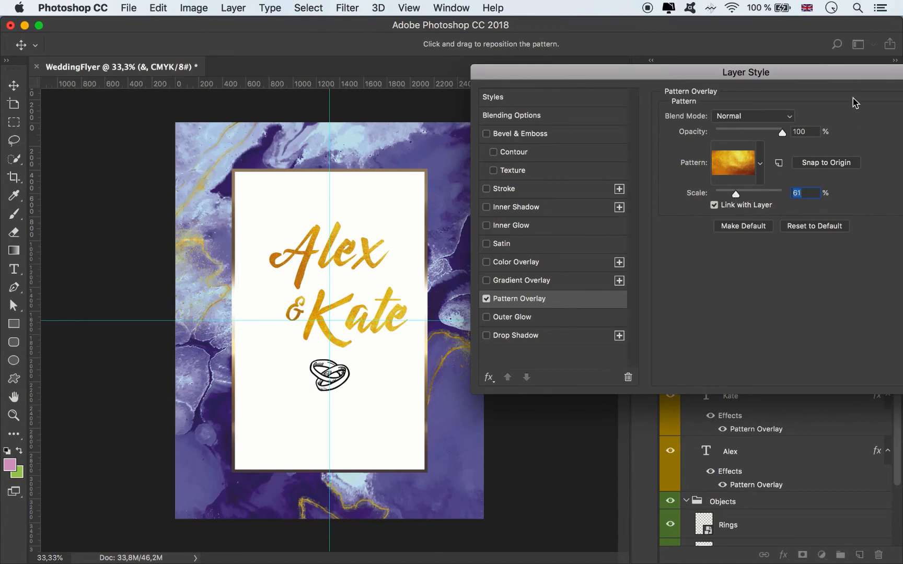
pyautogui.moveTo(791, 68); pyautogui.dragTo(685, 66)
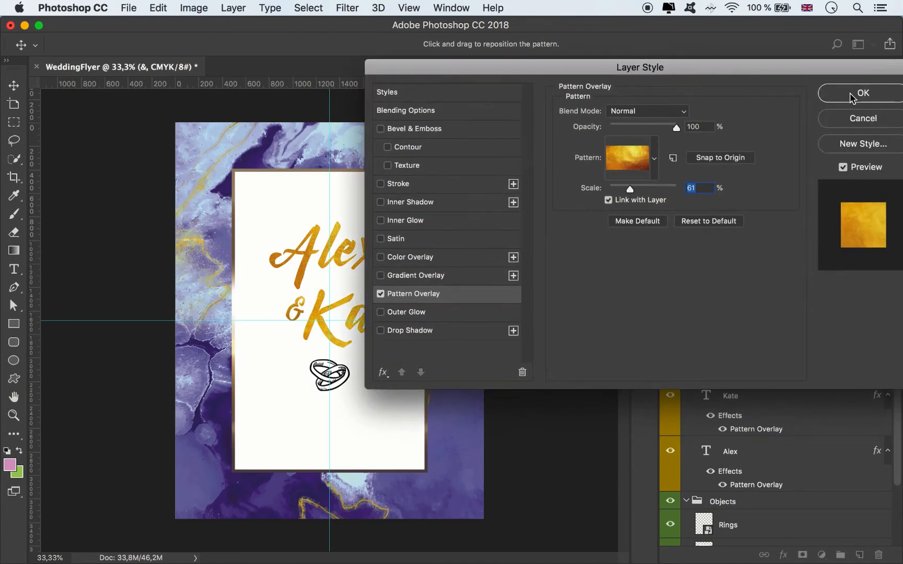
pyautogui.click(860, 93)
# Step: Collapse the effects lists of the "&" layer and both name layers
pyautogui.click(889, 341)
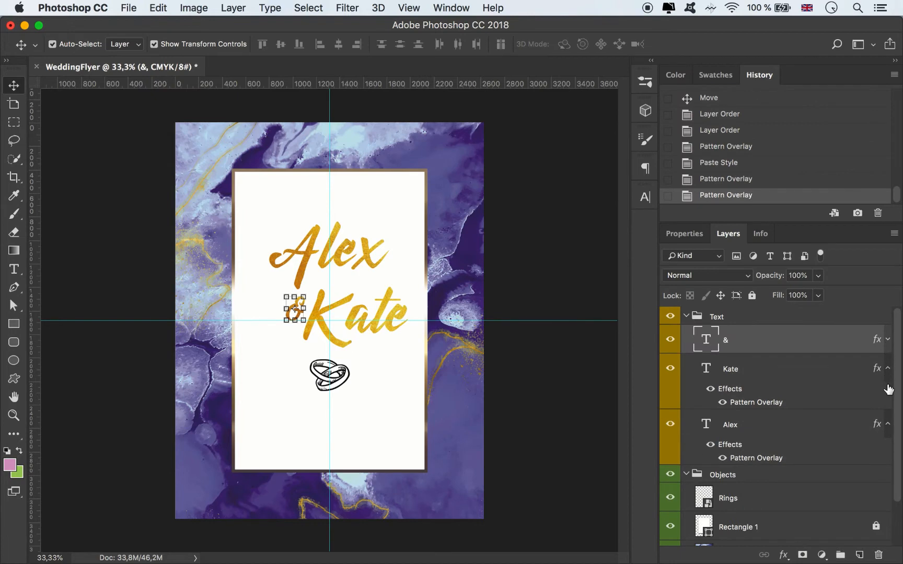
pyautogui.click(889, 370)
pyautogui.click(888, 397)
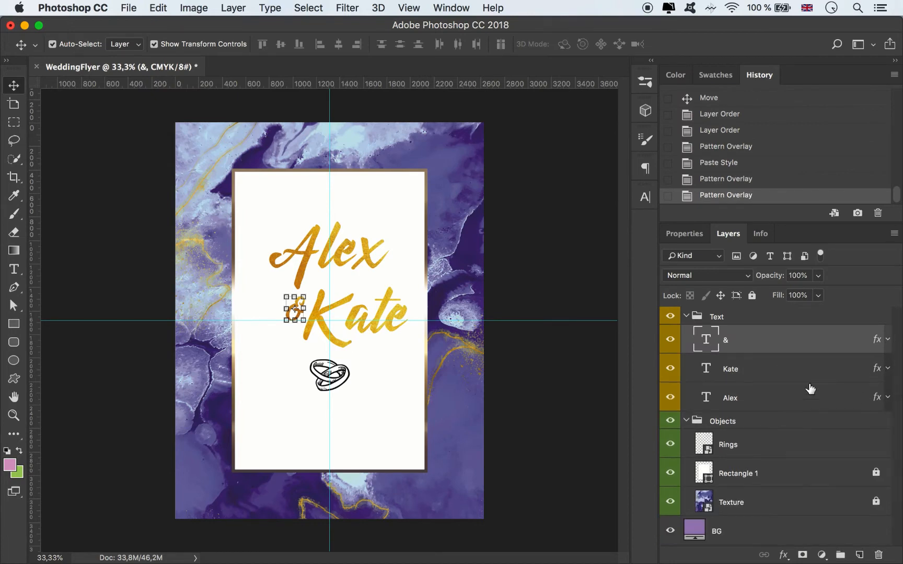
# Step: Add a text line reading "Save the data" above the first name on the white panel
pyautogui.click(503, 224)
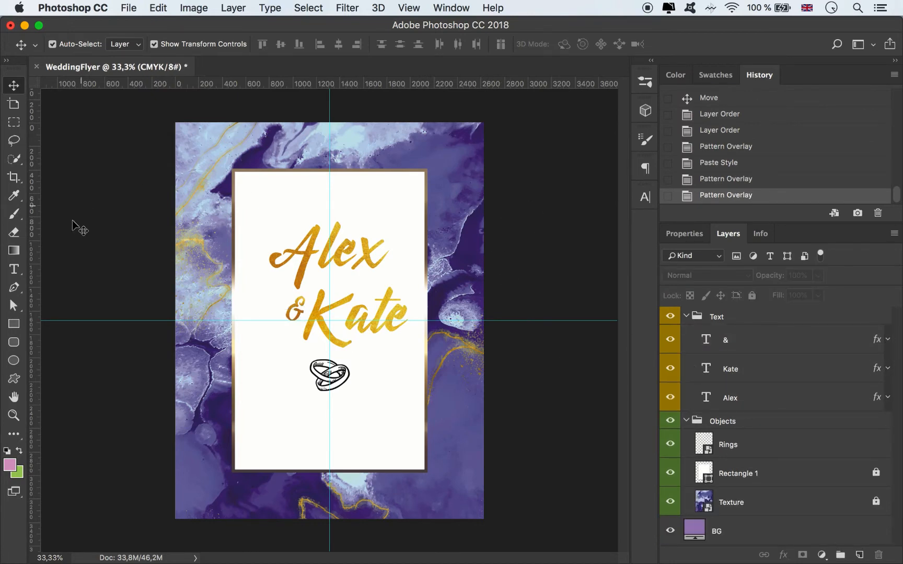
pyautogui.click(13, 269)
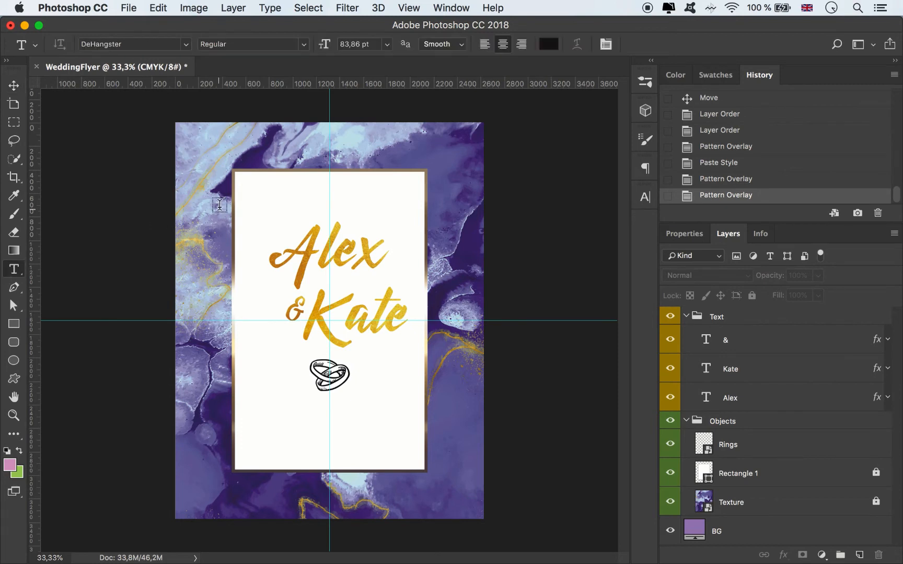
pyautogui.click(269, 199)
pyautogui.write('SA')
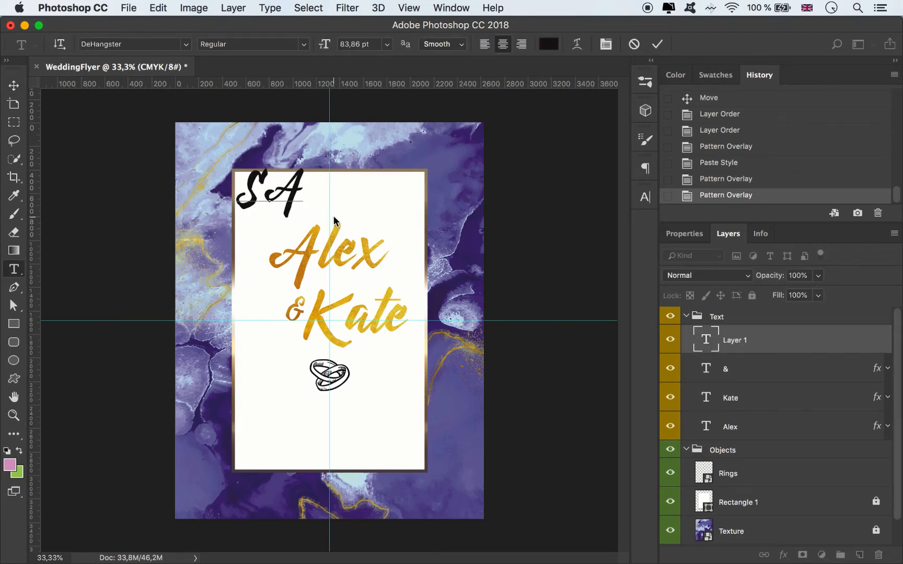
pyautogui.press('BackSpace')
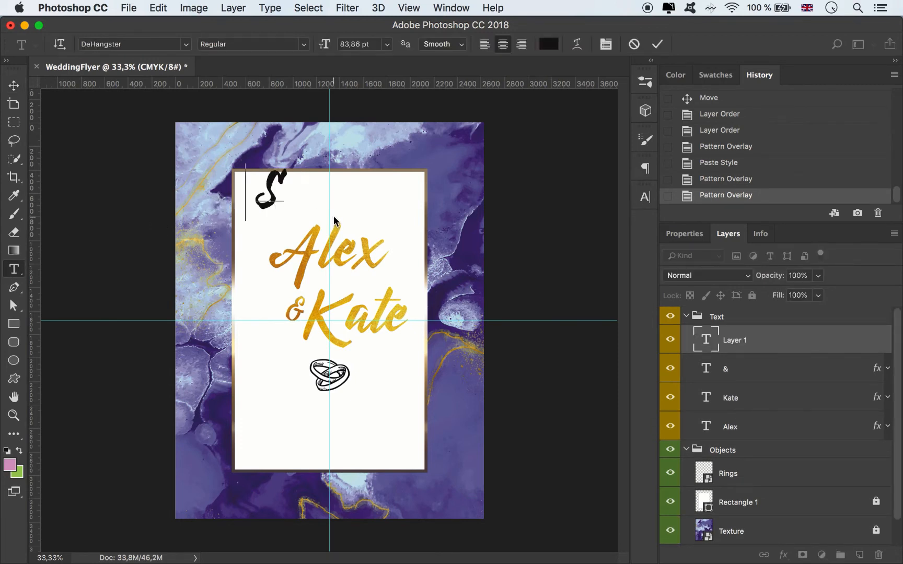
pyautogui.write('ave')
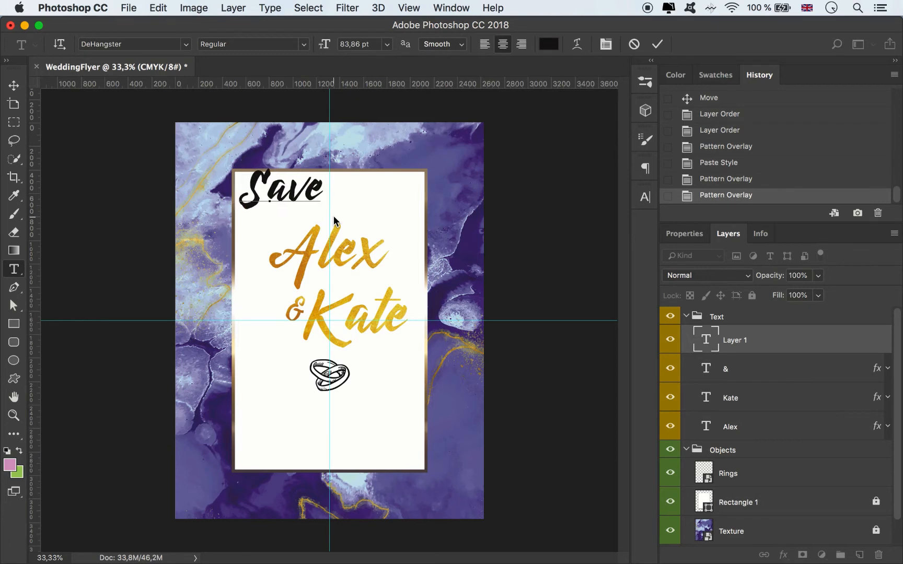
pyautogui.write(' the day')
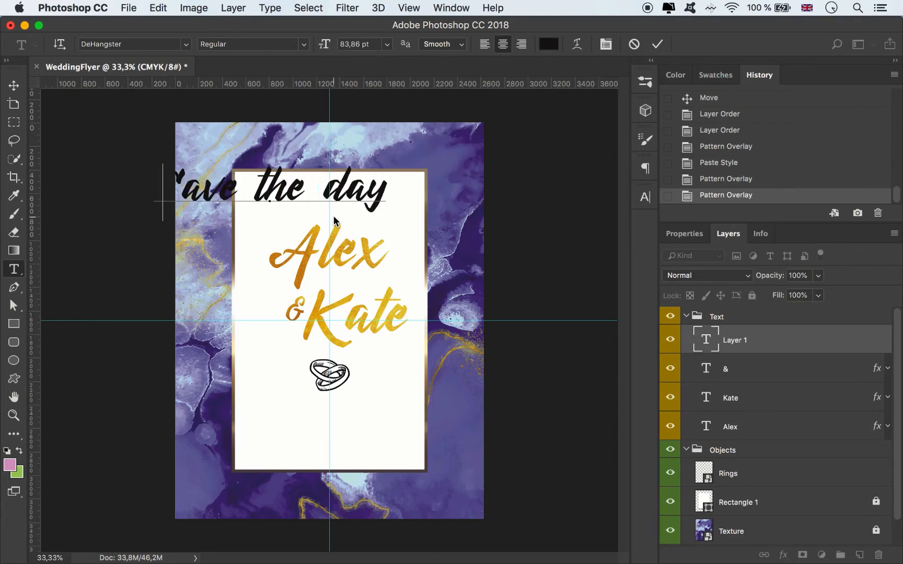
pyautogui.press('BackSpace')
pyautogui.write('ta')
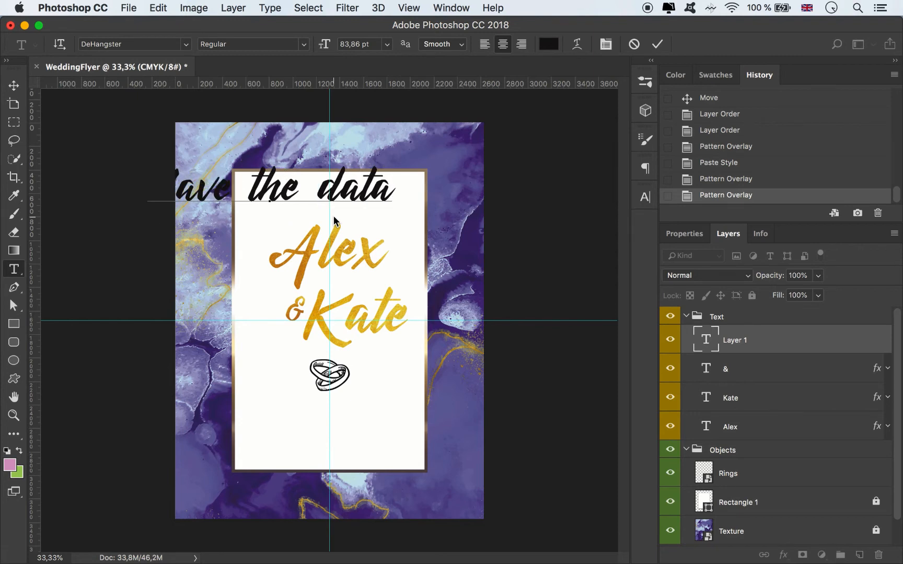
pyautogui.click(657, 44)
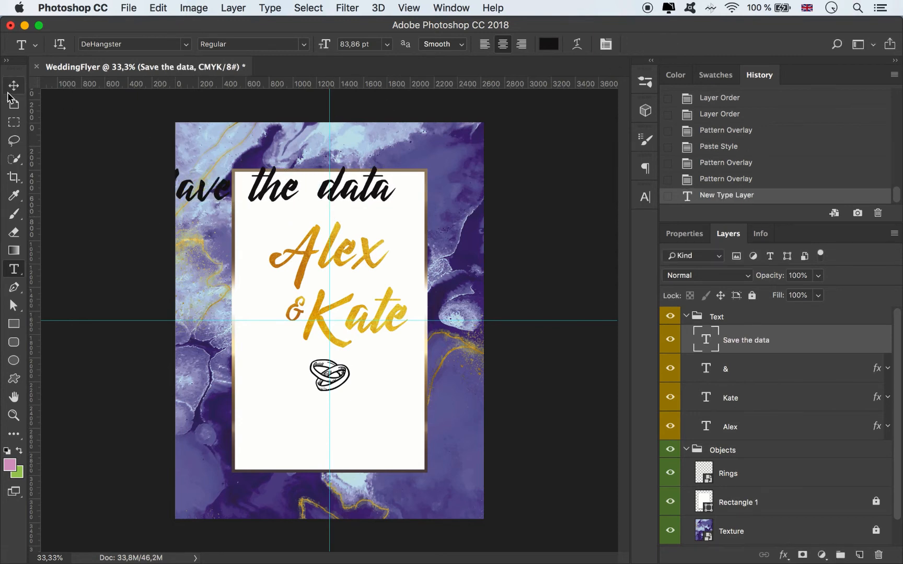
# Step: Set the "Save the data" line to Caviar Dreams Regular at 24 pt and move it towards the panel's vertical centre guide
pyautogui.press('v')
pyautogui.click(645, 197)
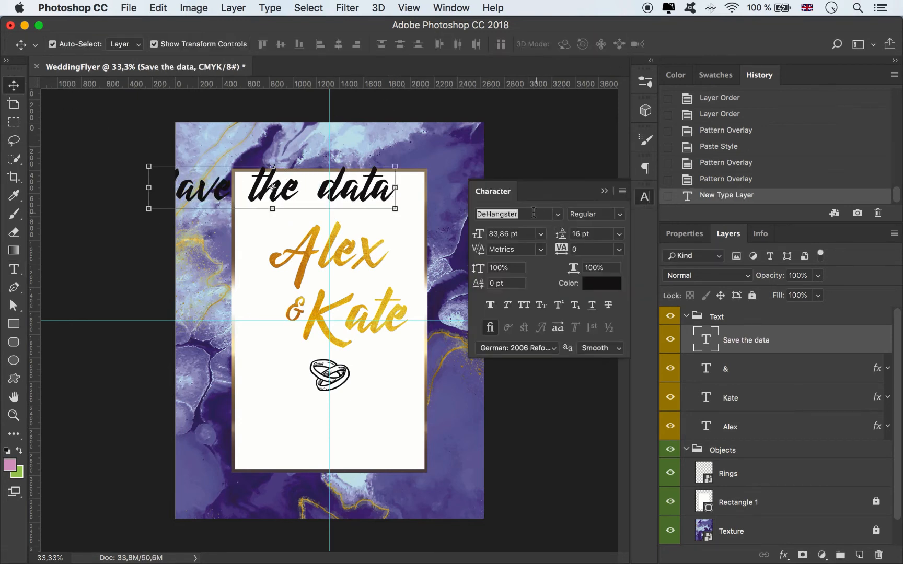
pyautogui.click(532, 212)
pyautogui.write('cav')
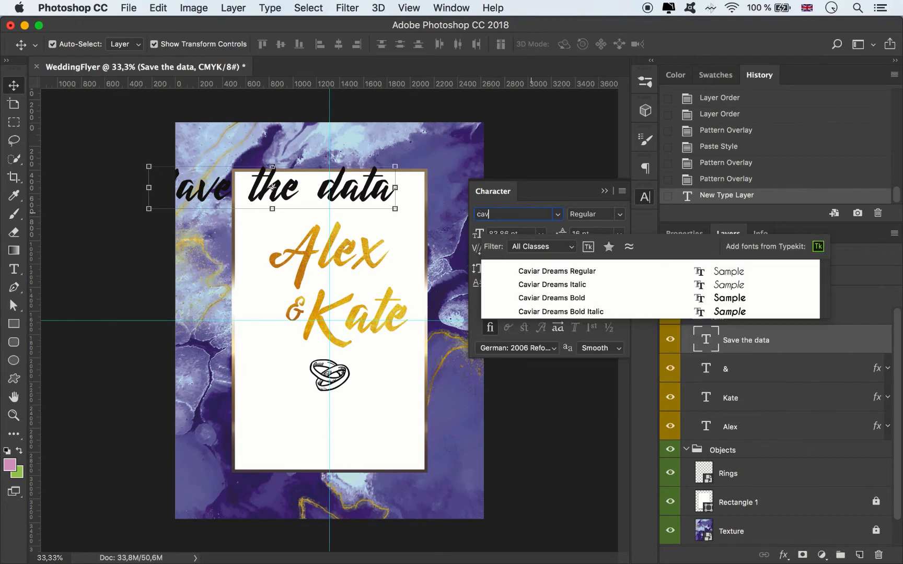
pyautogui.write('iar Dreams')
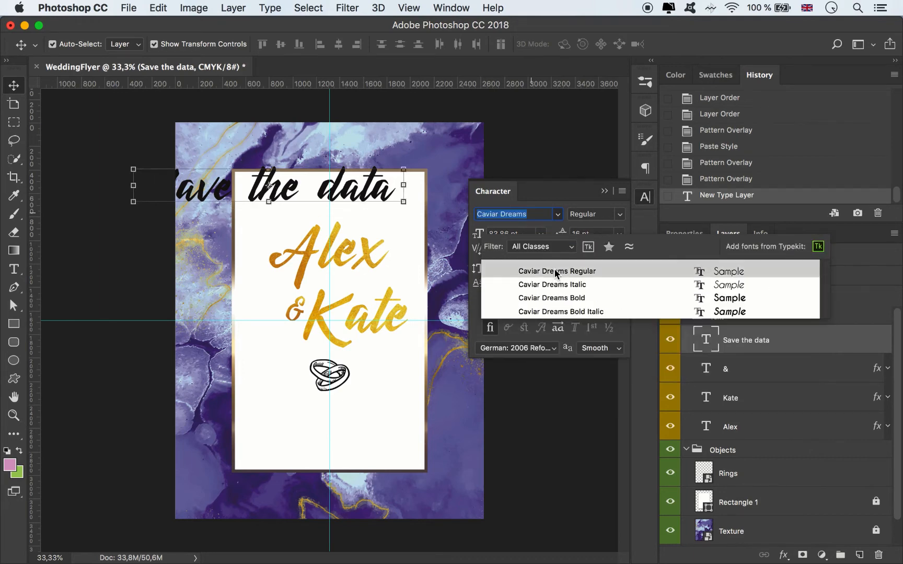
pyautogui.click(556, 271)
pyautogui.click(540, 233)
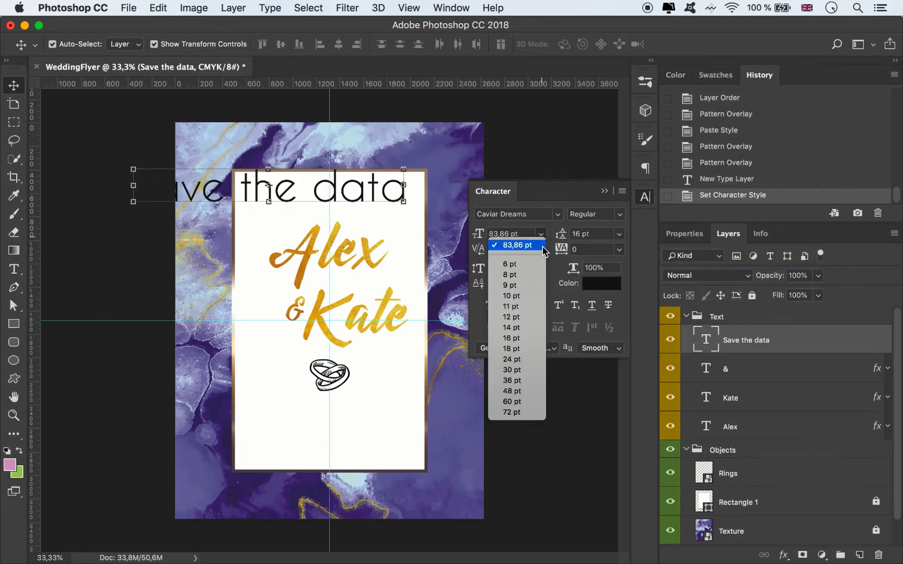
pyautogui.click(515, 359)
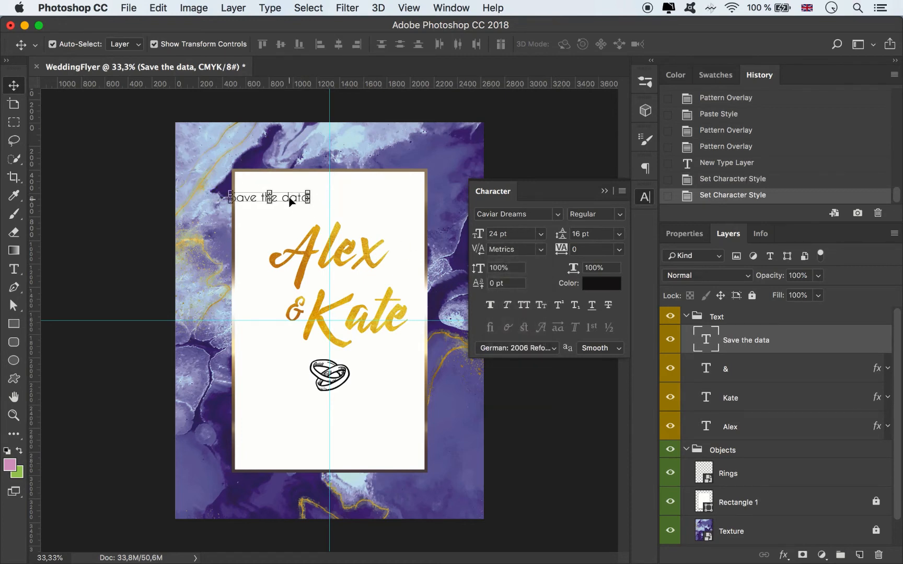
pyautogui.moveTo(291, 201); pyautogui.dragTo(345, 198)
# Step: Set the "Save the data" line in all caps with a tracking of 400
pyautogui.click(526, 306)
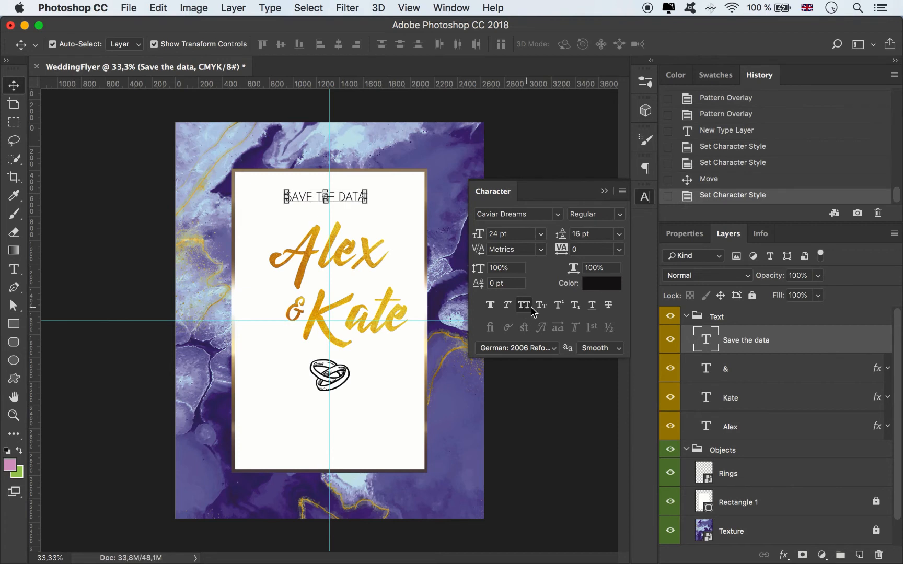
pyautogui.click(619, 249)
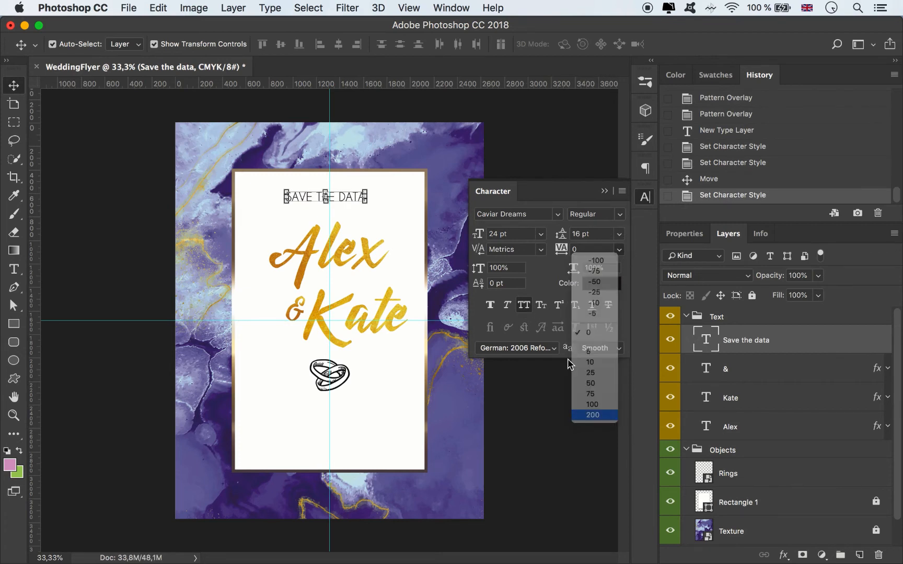
pyautogui.click(596, 413)
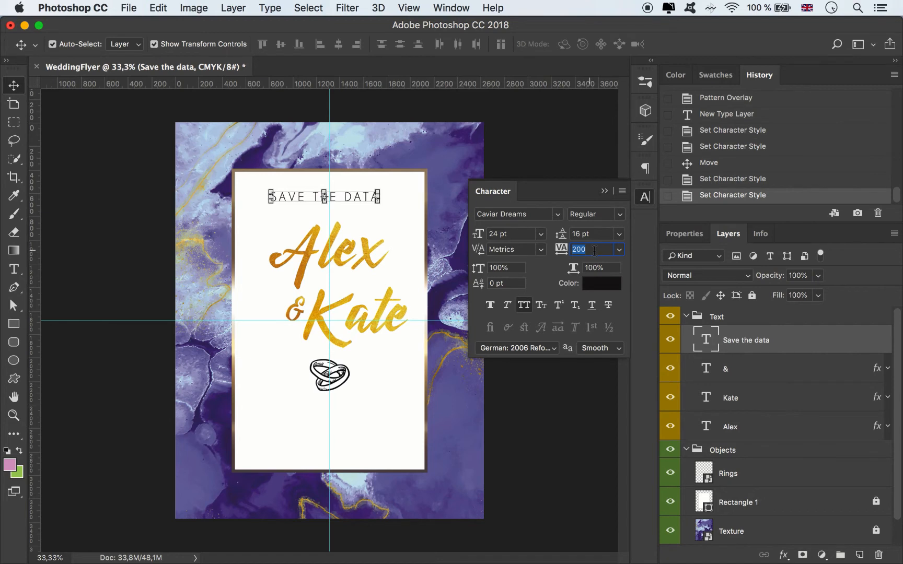
pyautogui.press('Return')
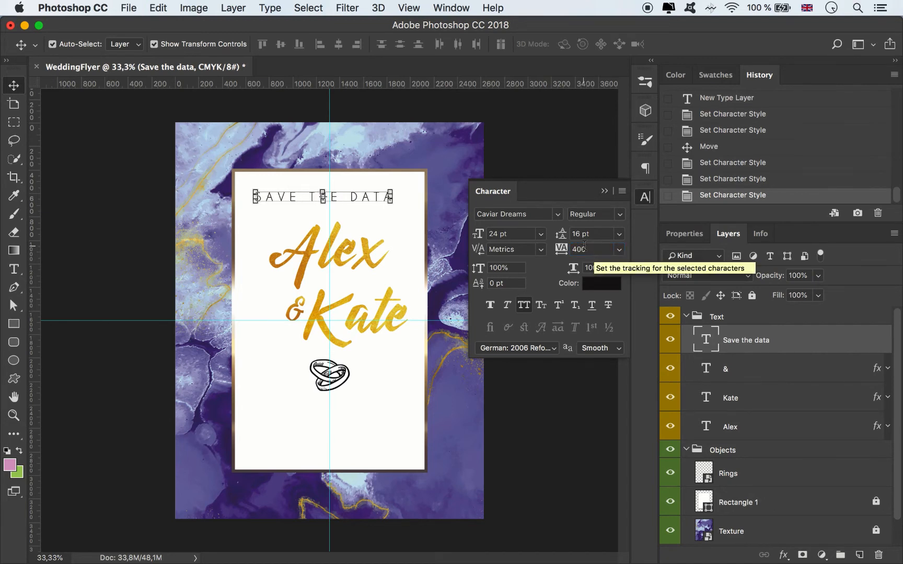
# Step: Set the "Save the data" line to 18 pt and centre it on the vertical guide above the first name
pyautogui.click(541, 234)
pyautogui.click(515, 349)
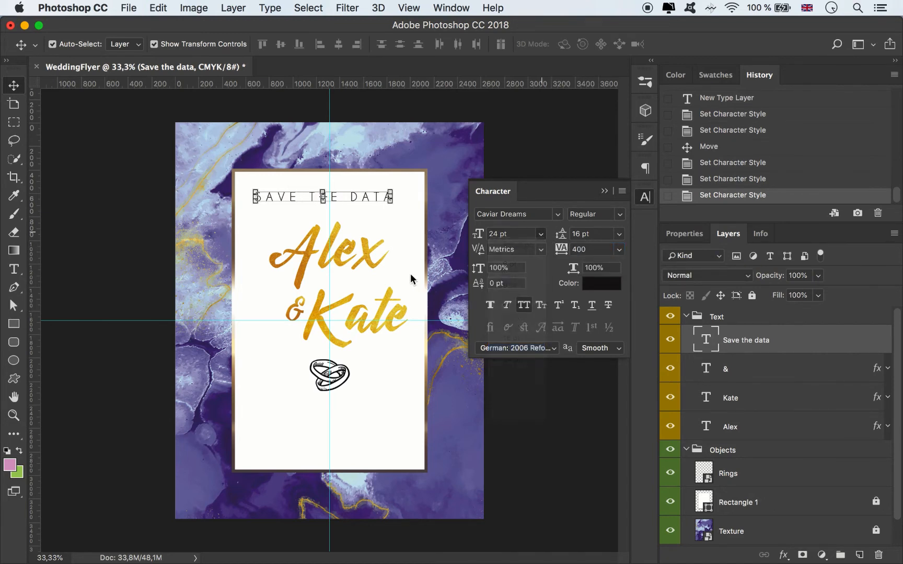
pyautogui.moveTo(348, 201); pyautogui.dragTo(353, 202)
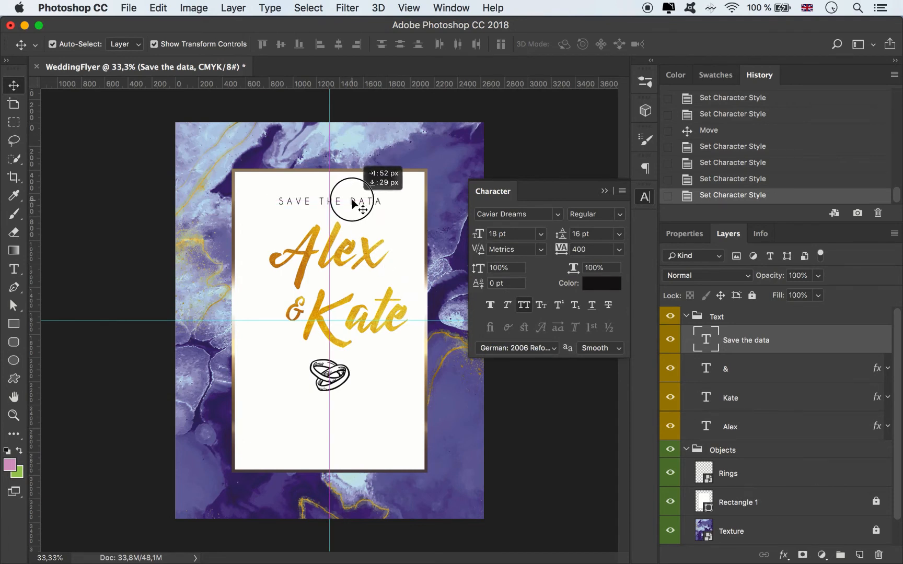
pyautogui.moveTo(353, 202); pyautogui.dragTo(352, 202)
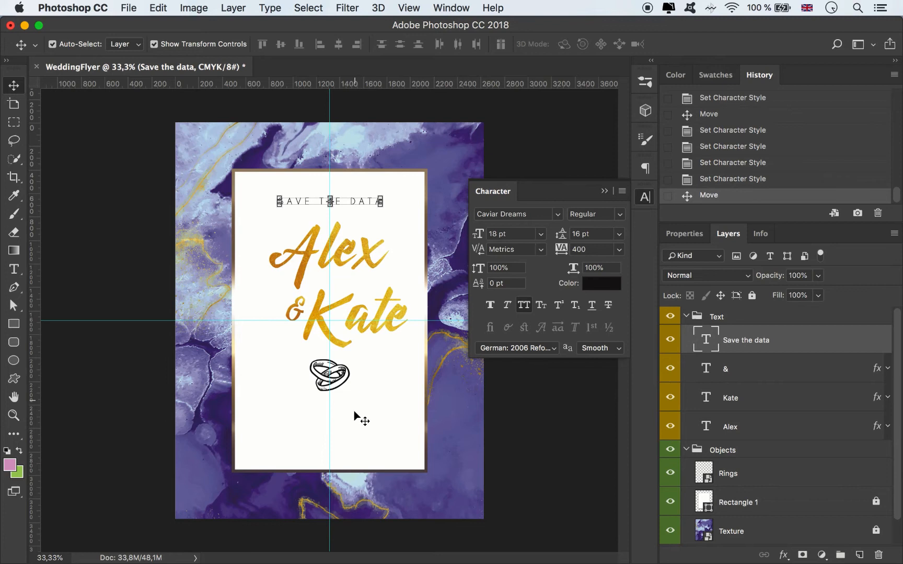
# Step: Move the rings illustration down along the vertical centre guide to make room below the second name
pyautogui.click(340, 386)
pyautogui.click(342, 374)
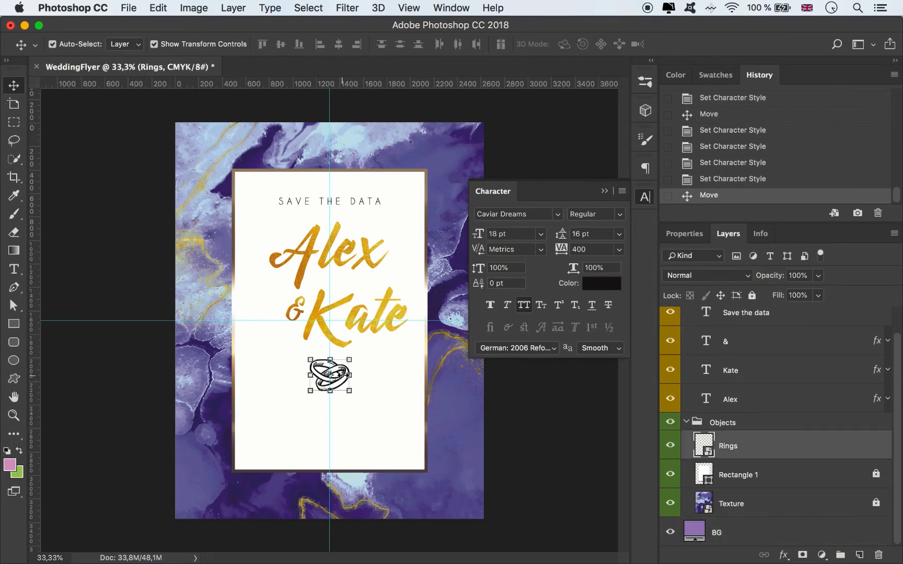
pyautogui.moveTo(341, 379); pyautogui.dragTo(339, 408)
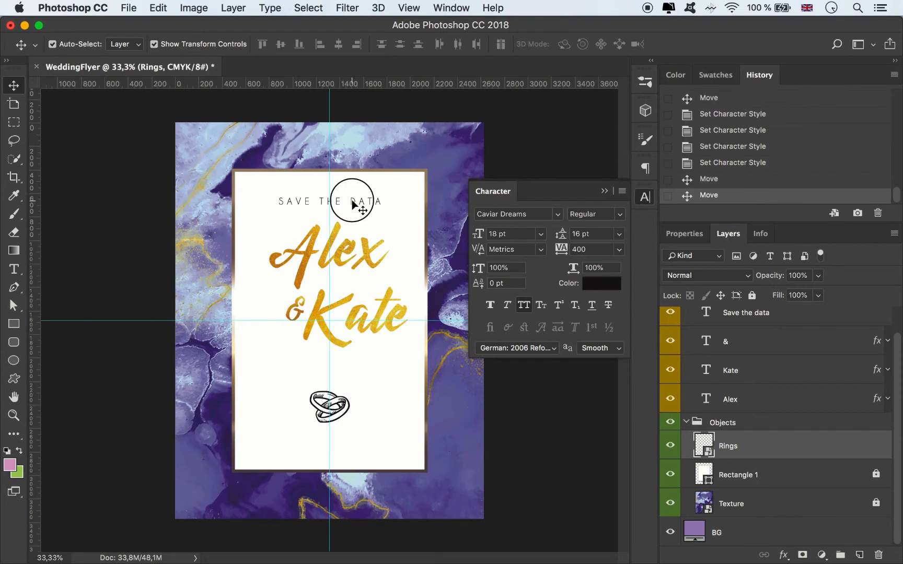
# Step: Add the text line "in our wedding" in the style of the "Save the data" line and centre it between the second name and the rings
pyautogui.click(353, 202)
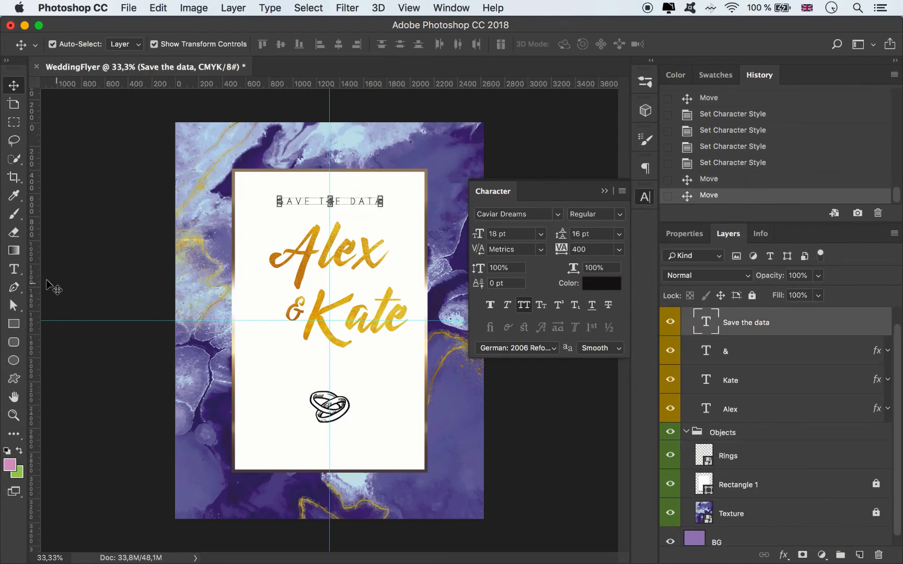
pyautogui.click(14, 269)
pyautogui.click(267, 372)
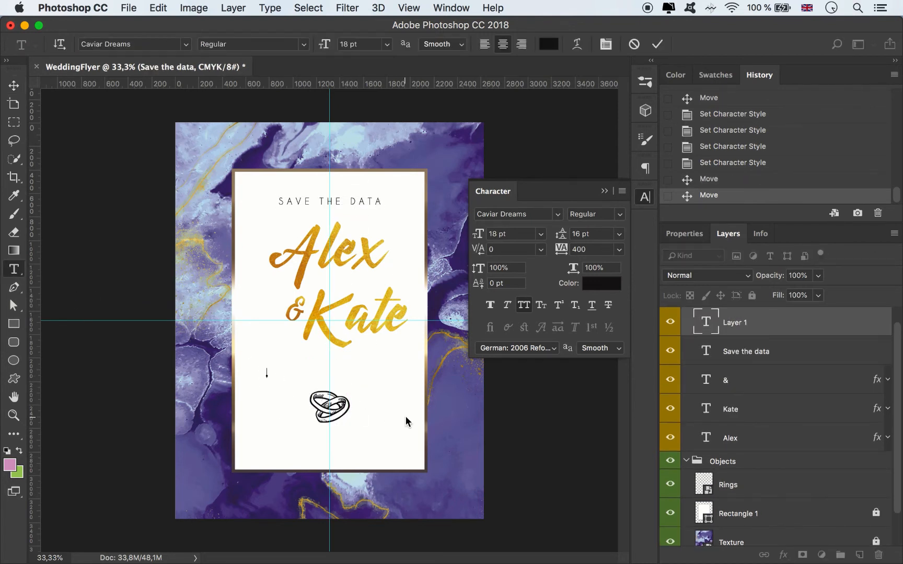
pyautogui.write('In our wedding')
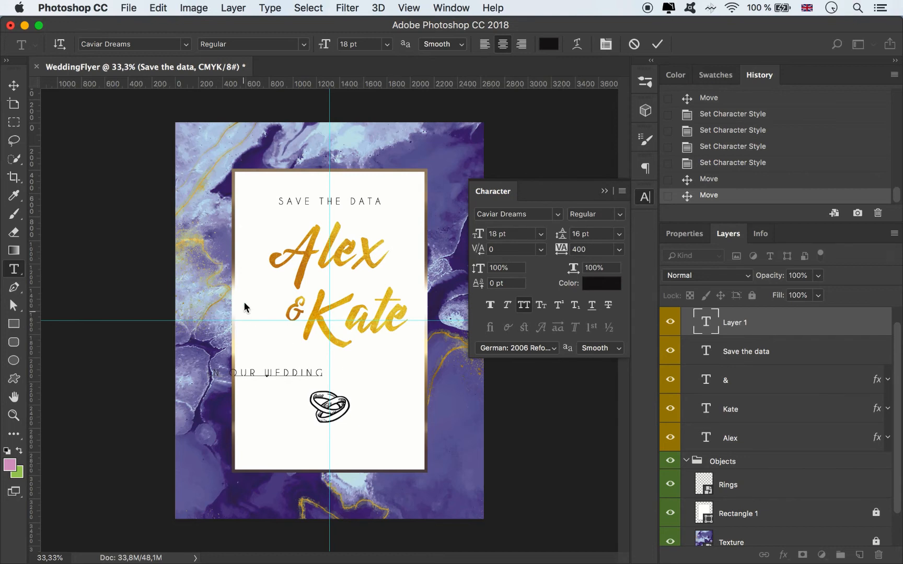
pyautogui.click(14, 85)
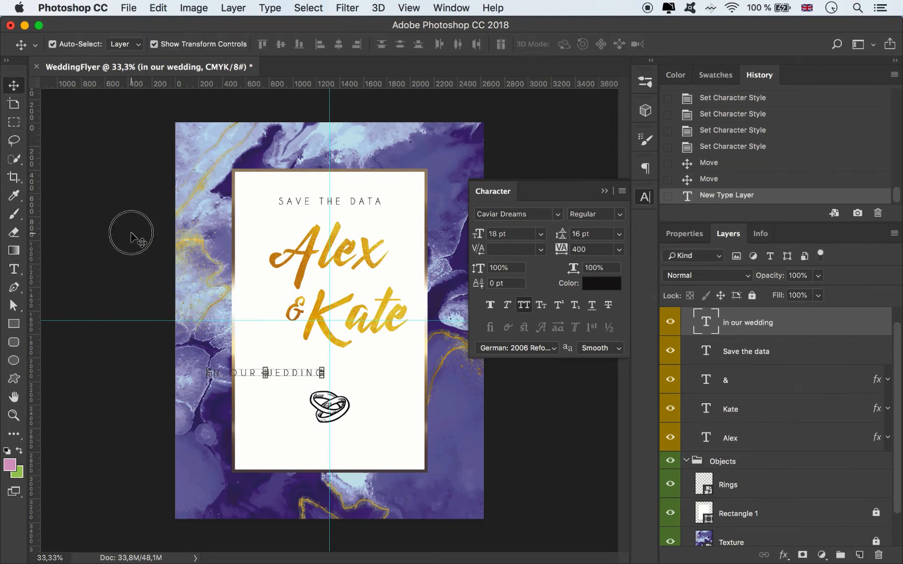
pyautogui.moveTo(277, 377); pyautogui.dragTo(343, 375)
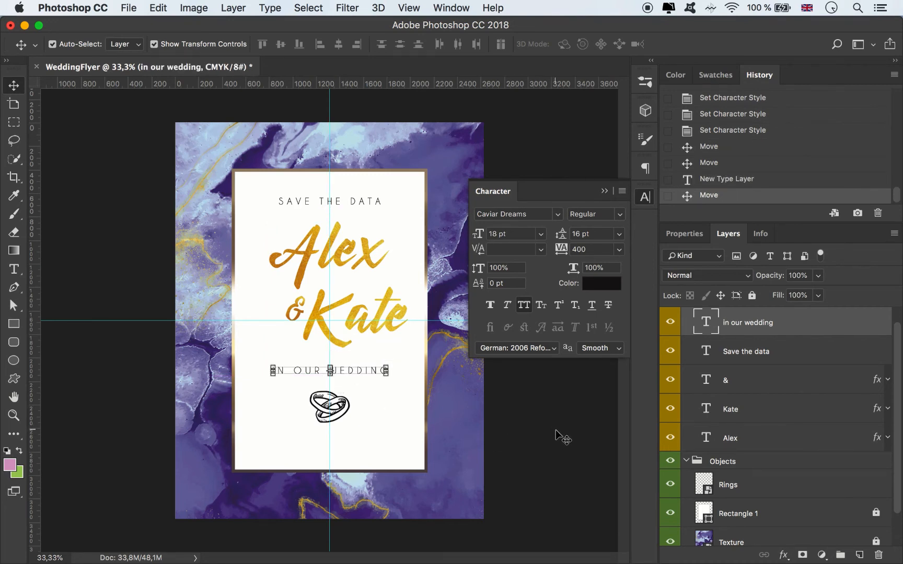
# Step: Scale both name layers and the "&" together to 86.24% and apply the transform
pyautogui.click(348, 345)
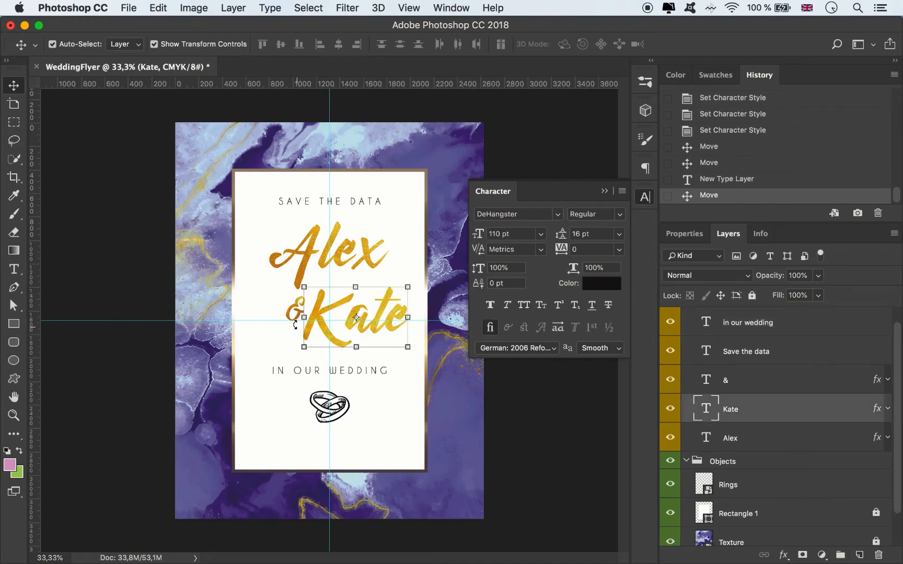
pyautogui.click(744, 430)
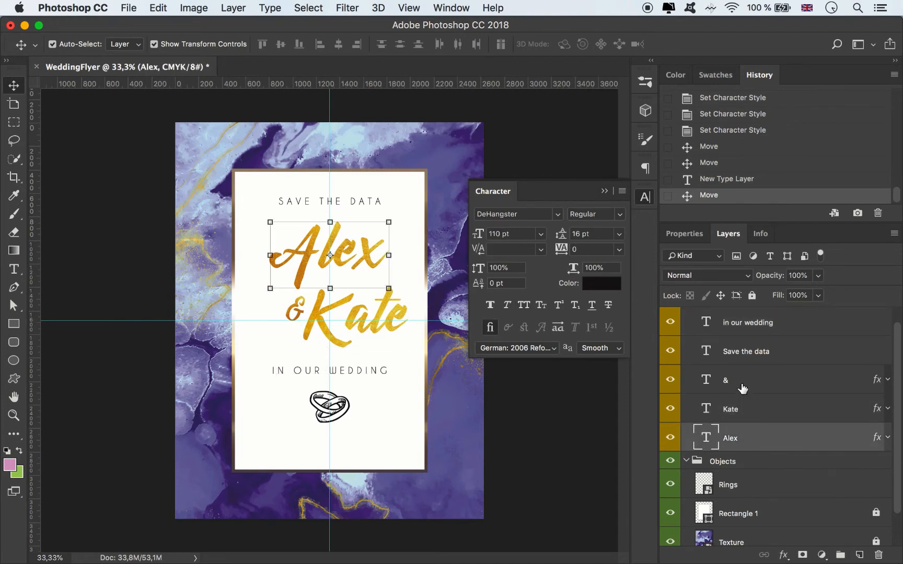
pyautogui.keyDown('shift'); pyautogui.click(742, 388); pyautogui.keyUp('shift')
pyautogui.moveTo(408, 348); pyautogui.dragTo(388, 340)
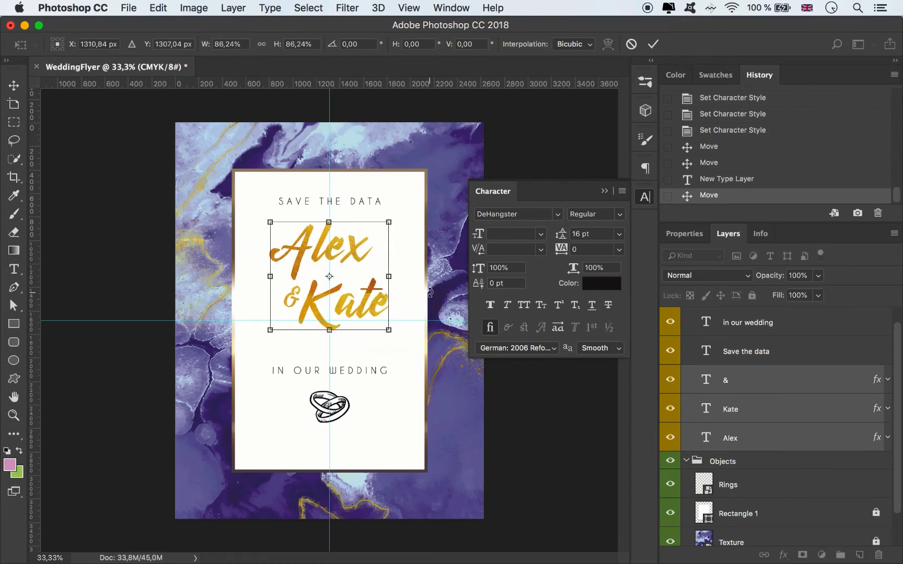
pyautogui.click(653, 44)
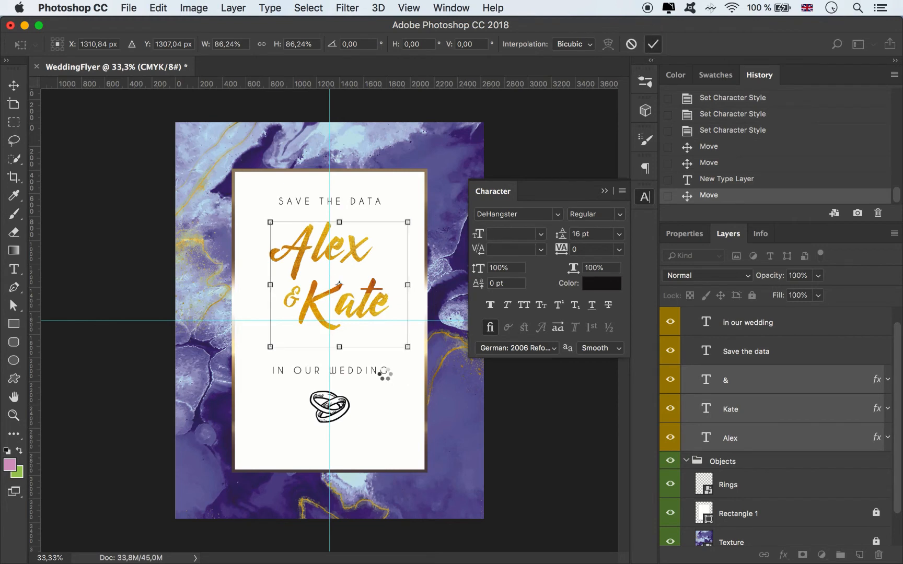
# Step: Move the "in our wedding" line up along the centre guide, closer to the second name
pyautogui.click(349, 372)
pyautogui.moveTo(350, 372); pyautogui.dragTo(349, 354)
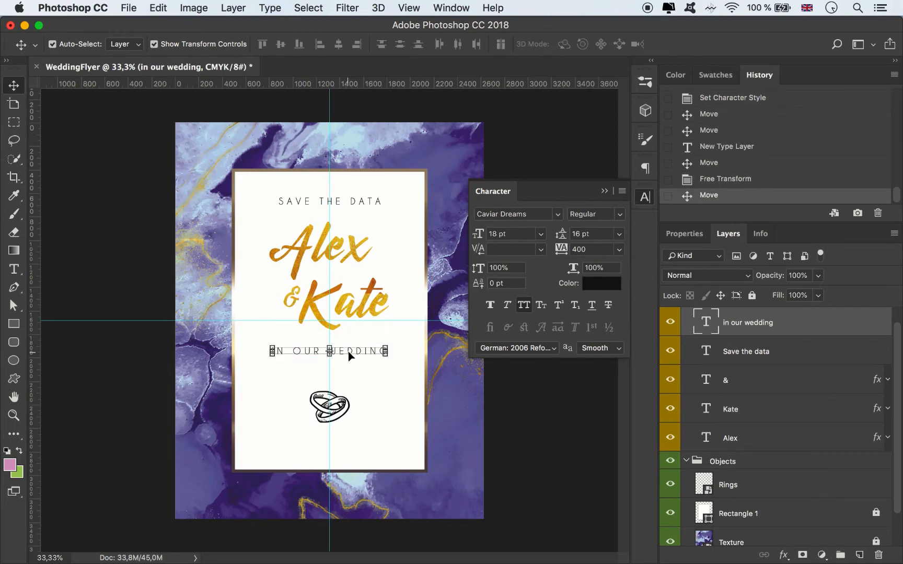
pyautogui.click(530, 417)
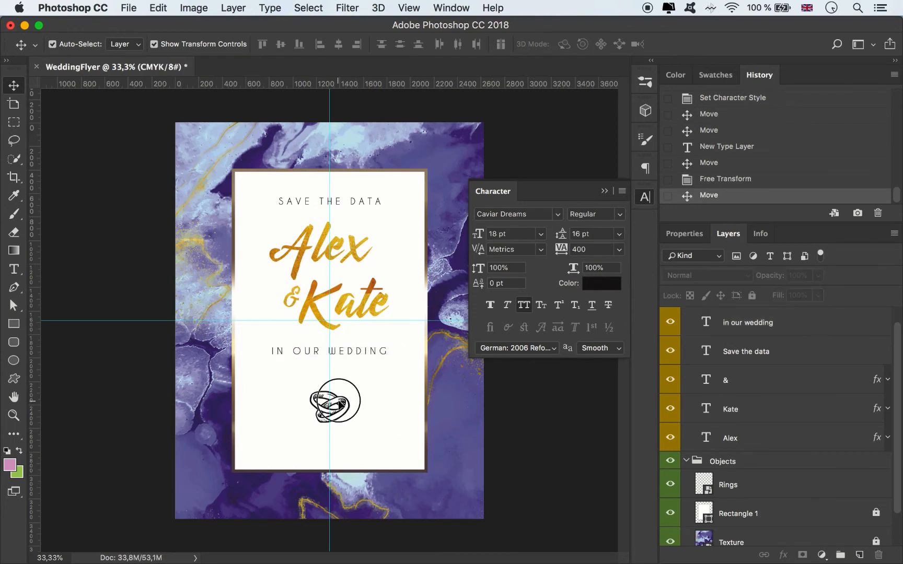
# Step: Scale the rings illustration down to about 25% and centre it on the vertical guide below the "in our wedding" line
pyautogui.click(340, 403)
pyautogui.moveTo(343, 405); pyautogui.dragTo(318, 379)
pyautogui.hotkey('ctrl', 't')
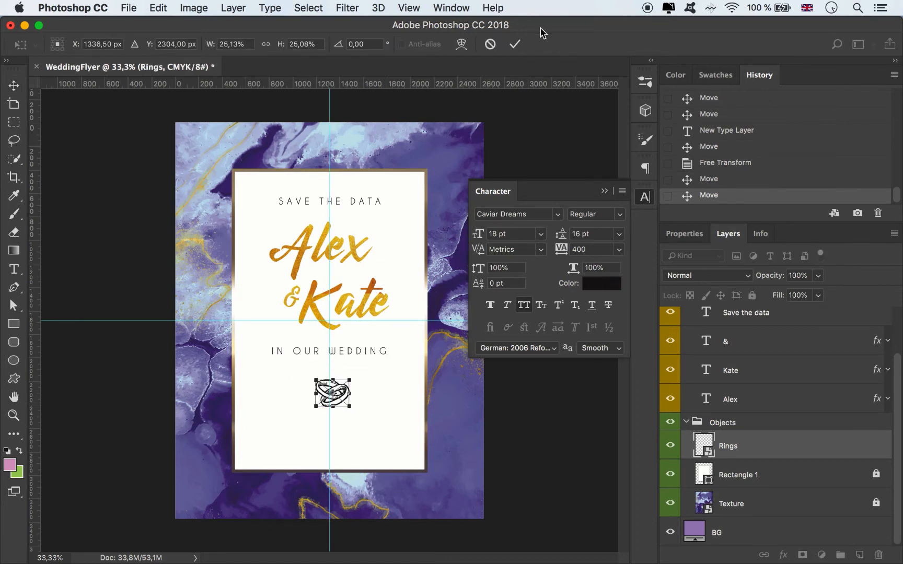
pyautogui.press('Return')
pyautogui.click(536, 419)
pyautogui.moveTo(358, 404); pyautogui.dragTo(341, 397)
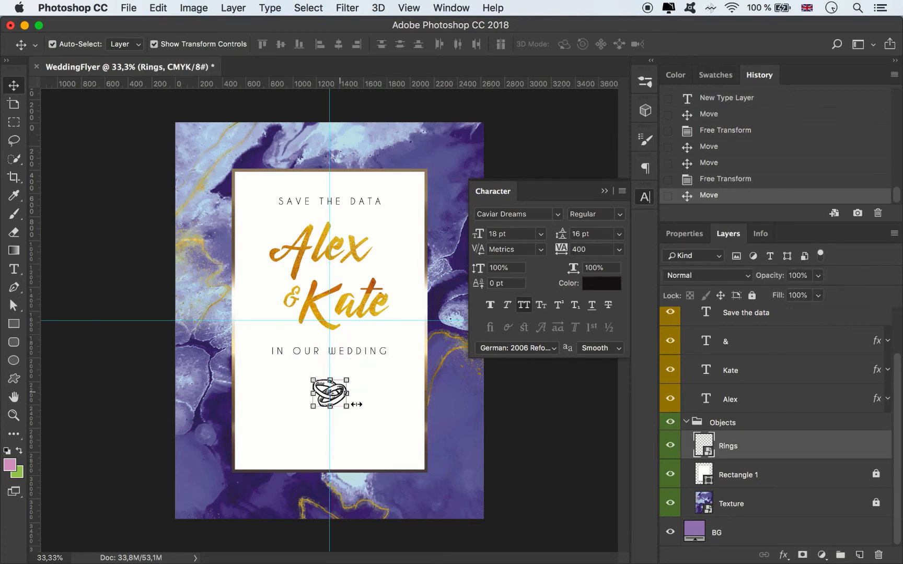
# Step: Add a two-line text "25th july" / "Start at 12AM" on the white panel below the rings
pyautogui.click(15, 269)
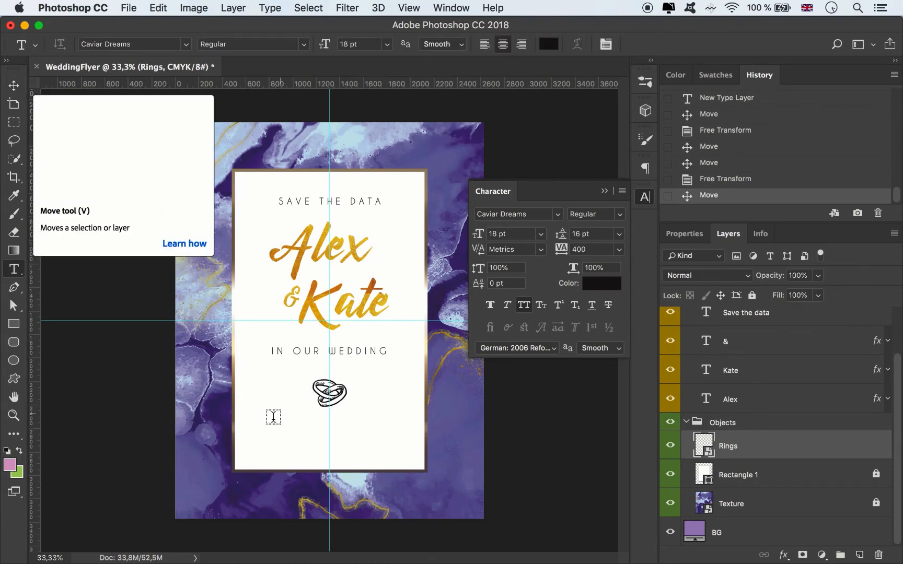
pyautogui.write('2')
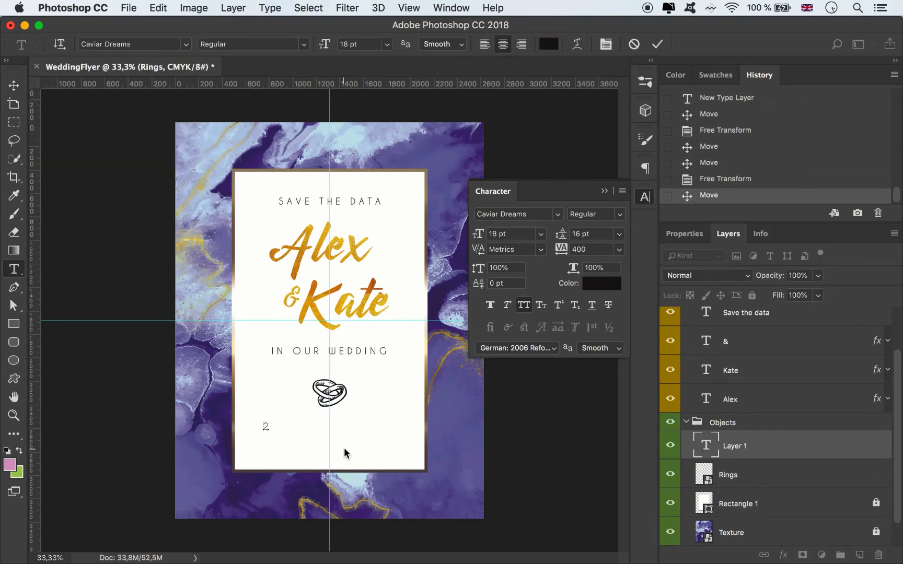
pyautogui.write('5TH JULY')
pyautogui.press('Return')
pyautogui.write('START')
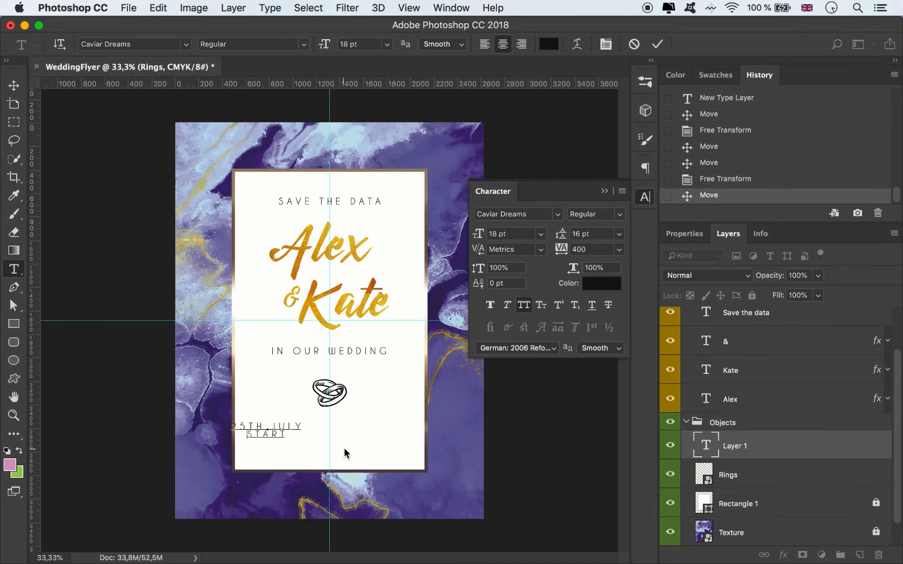
pyautogui.write(' AT 12AM')
# Step: Turn off All Caps for the date and time text and centre it on the vertical guide below the rings
pyautogui.press('super+a')
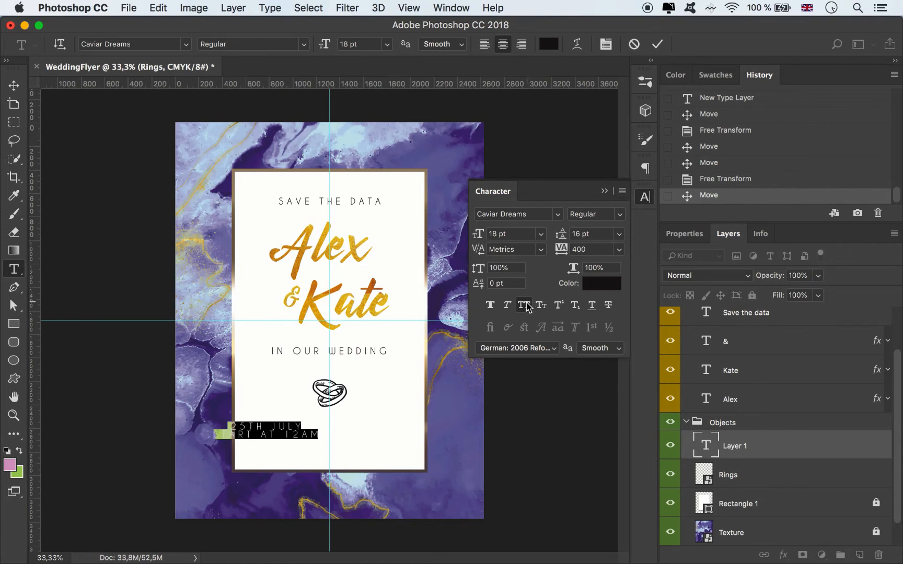
pyautogui.click(524, 305)
pyautogui.click(14, 85)
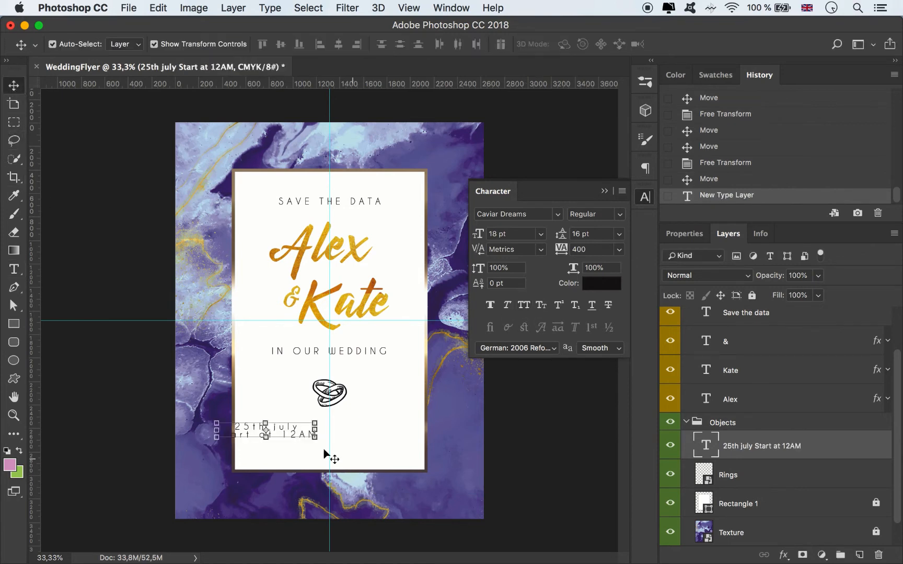
pyautogui.moveTo(291, 429); pyautogui.dragTo(482, 393)
# Step: Set the date and time text's tracking to 0 and its font to DeHangster
pyautogui.click(619, 250)
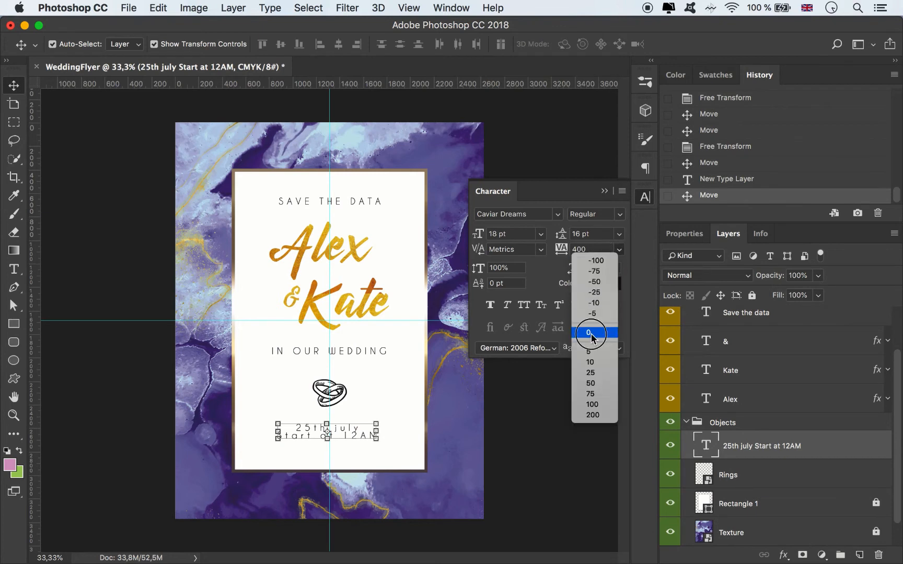
pyautogui.click(592, 334)
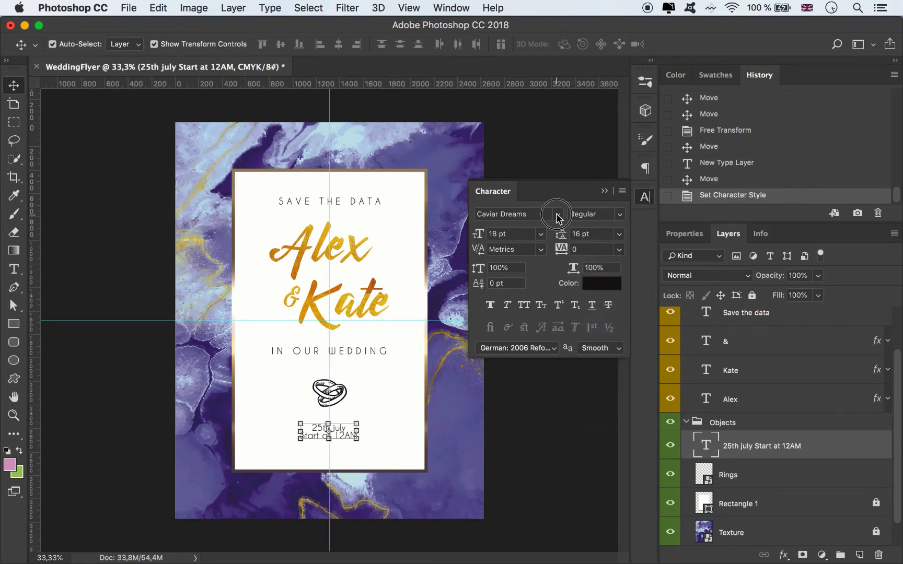
pyautogui.click(557, 214)
pyautogui.click(550, 285)
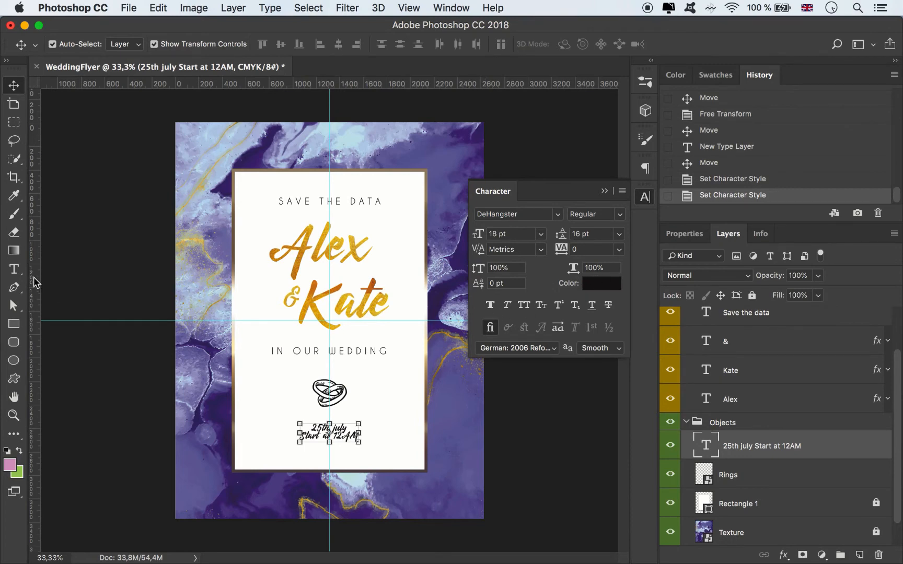
# Step: Make the "th" in "25th" superscript
pyautogui.click(13, 269)
pyautogui.press('super+plus')
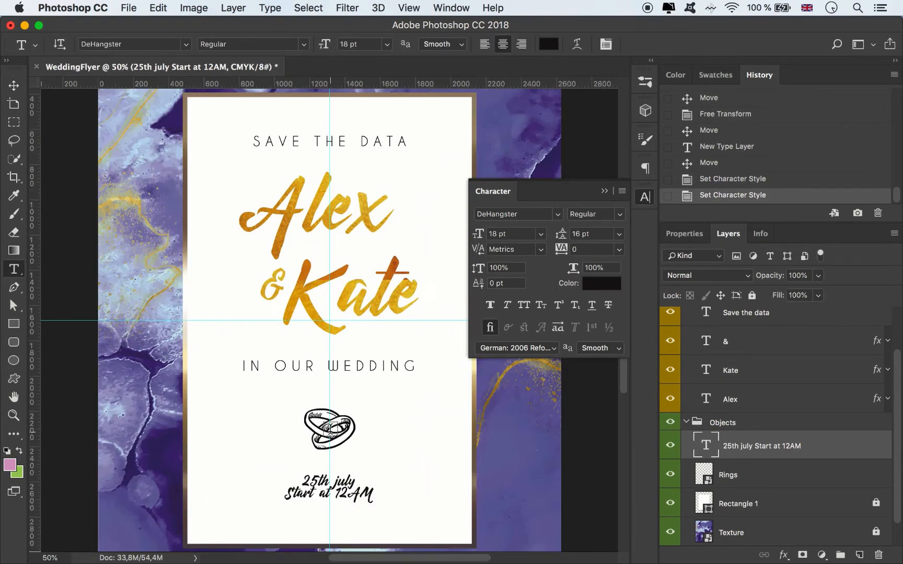
pyautogui.click(325, 475)
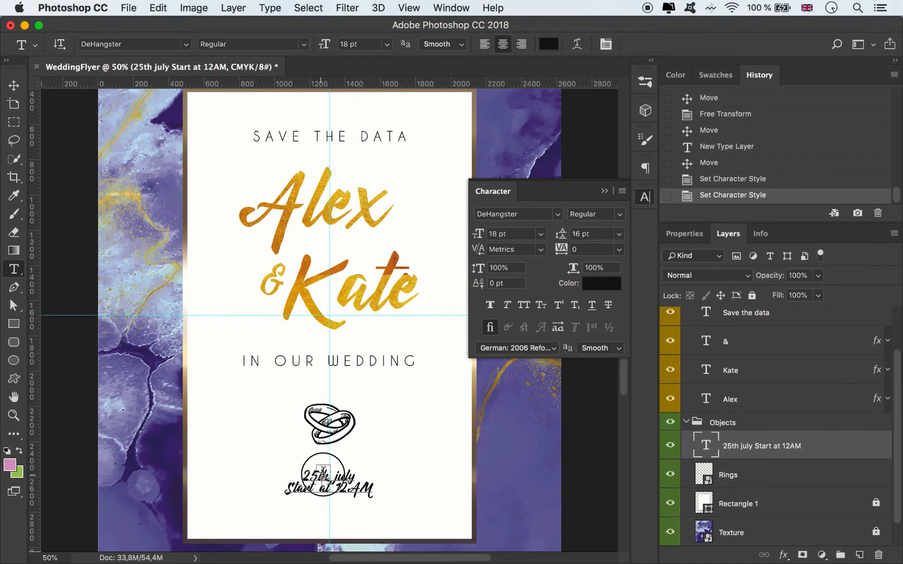
pyautogui.doubleClick(317, 477)
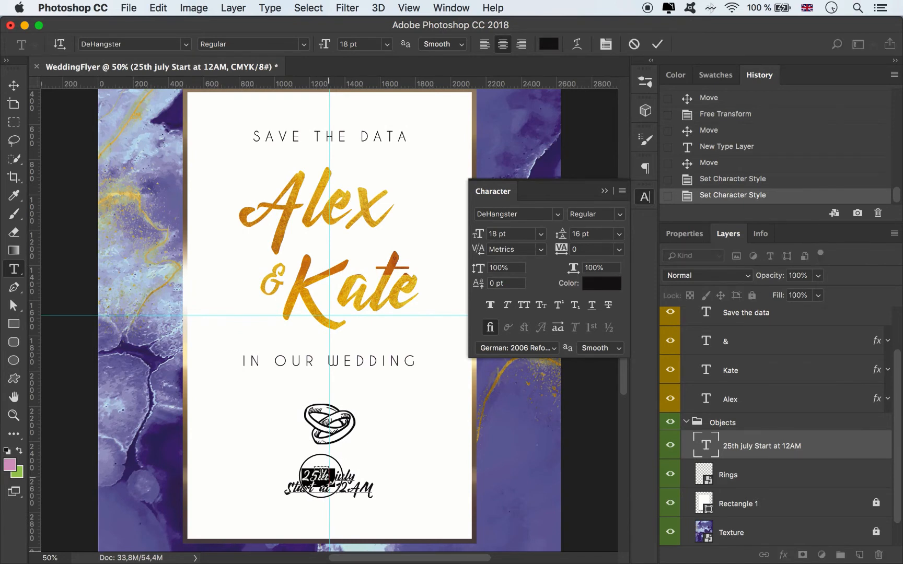
pyautogui.moveTo(318, 477)
pyautogui.mouseDown()
pyautogui.moveTo(334, 489)
pyautogui.moveTo(328, 470)
pyautogui.mouseUp()
pyautogui.press('super+plus')
pyautogui.press('super+plus')
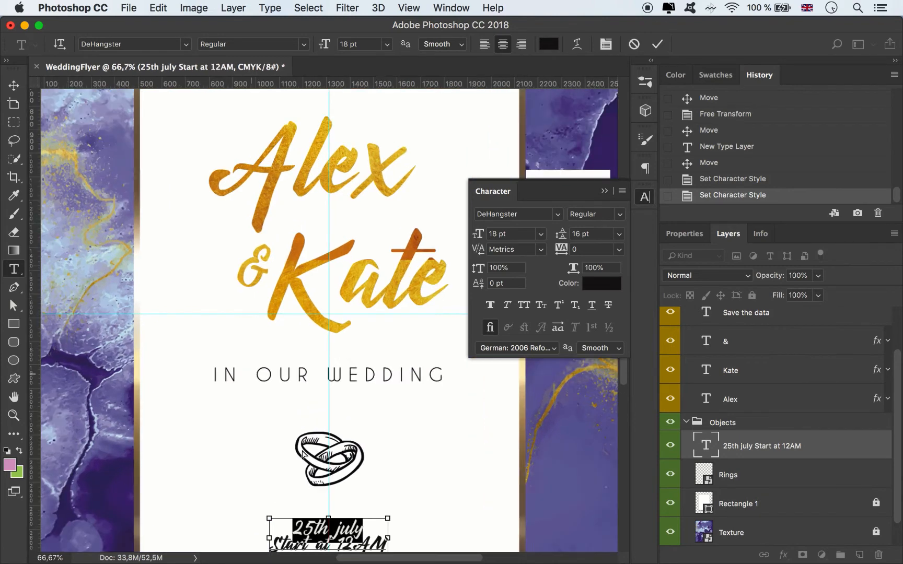
pyautogui.scroll(-5, 368, 429)
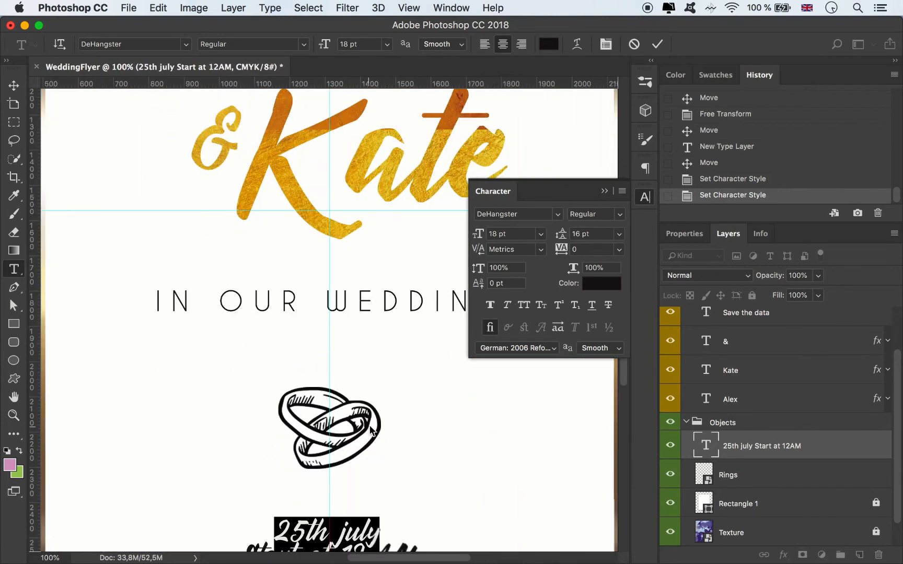
pyautogui.scroll(-7, 370, 431)
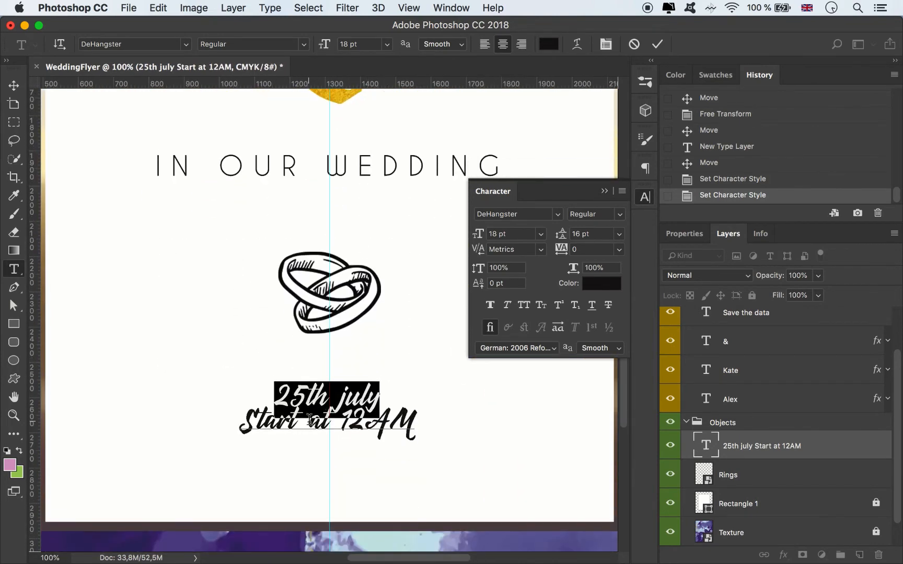
pyautogui.click(315, 389)
pyautogui.moveTo(308, 375); pyautogui.dragTo(329, 375)
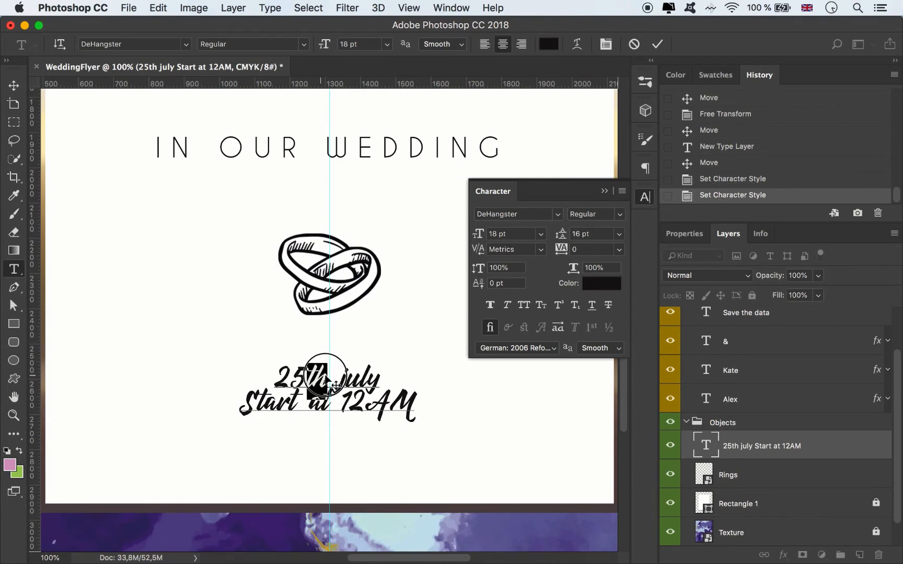
pyautogui.click(559, 307)
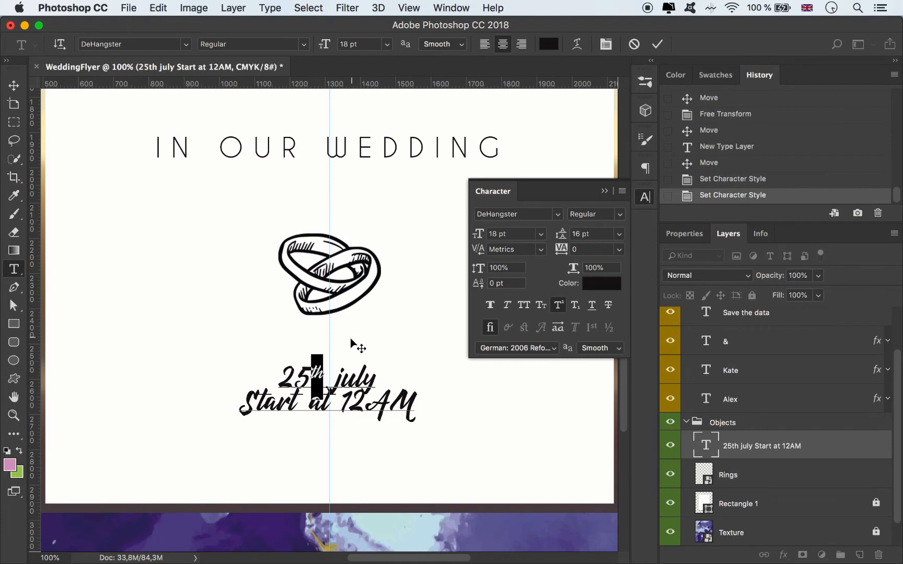
# Step: Capitalise the month in the date line so it reads "July"
pyautogui.click(341, 374)
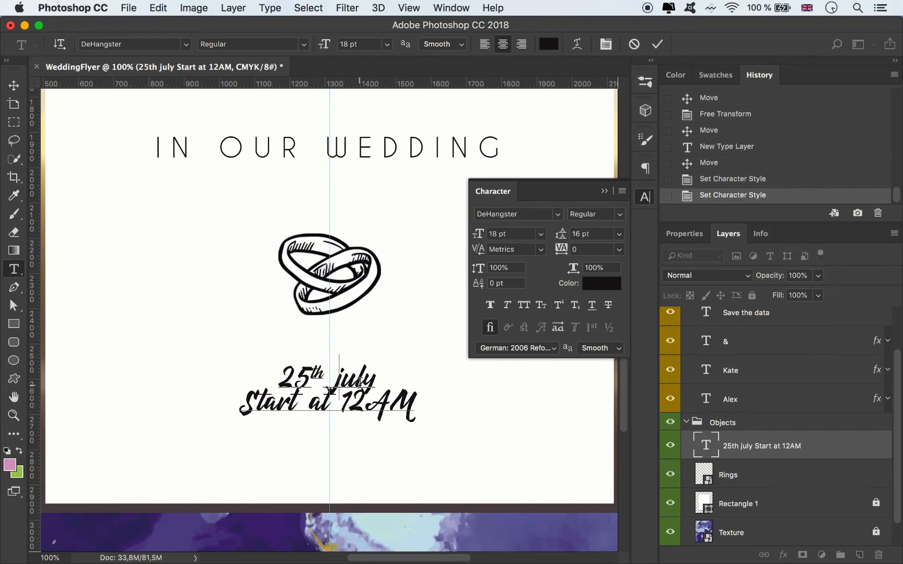
pyautogui.press('Delete')
pyautogui.write('J')
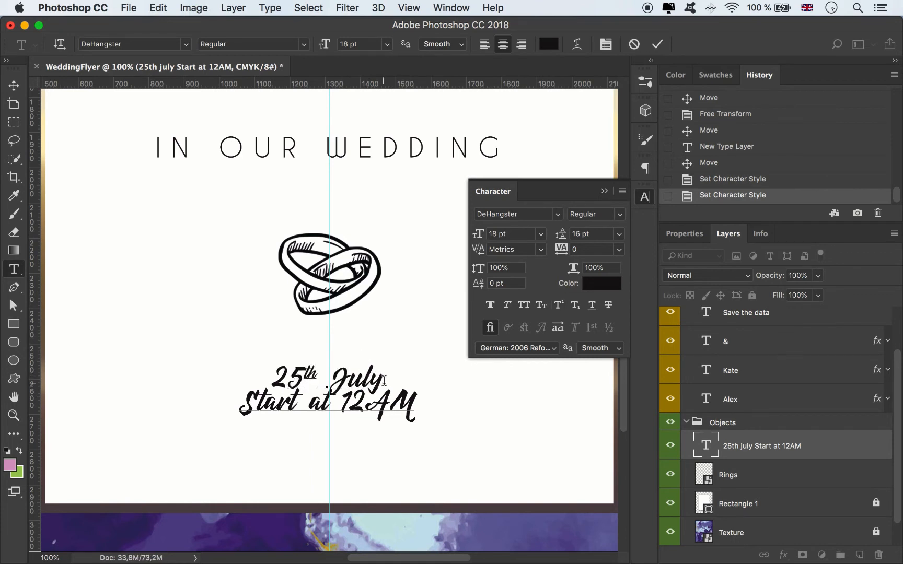
# Step: Set both lines of the date and time text to a 21 pt font size and 28 pt leading
pyautogui.press('super+a')
pyautogui.click(620, 236)
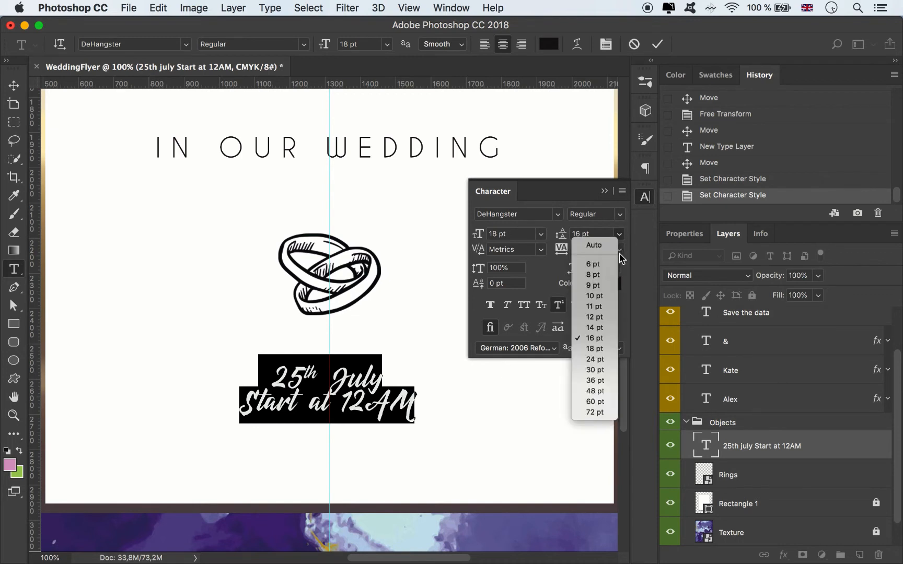
pyautogui.click(598, 359)
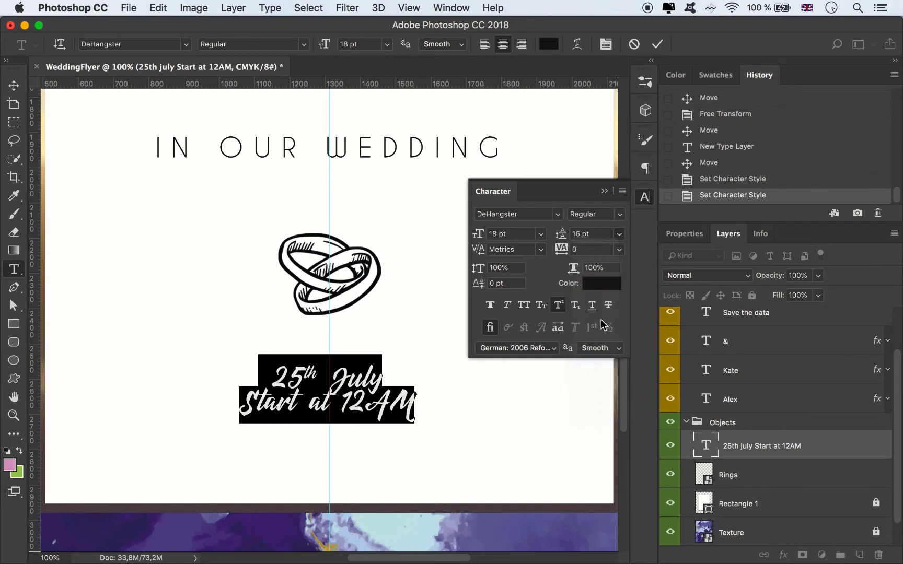
pyautogui.doubleClick(494, 234)
pyautogui.write('21')
pyautogui.press('Return')
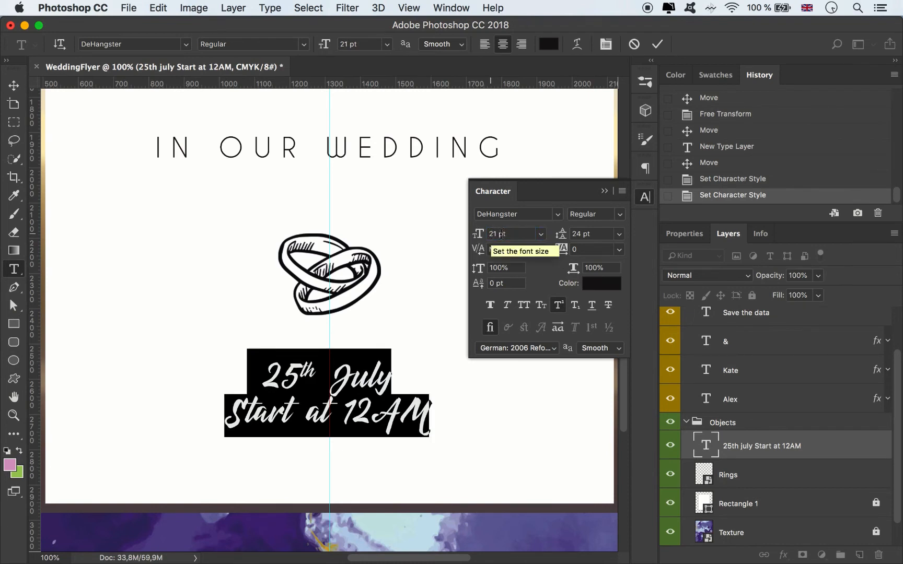
pyautogui.doubleClick(573, 234)
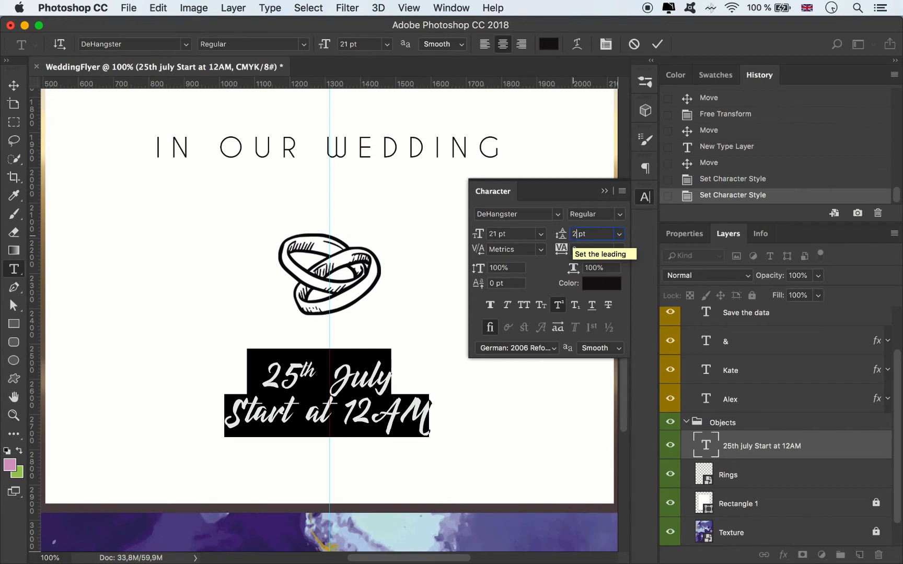
pyautogui.press('Return')
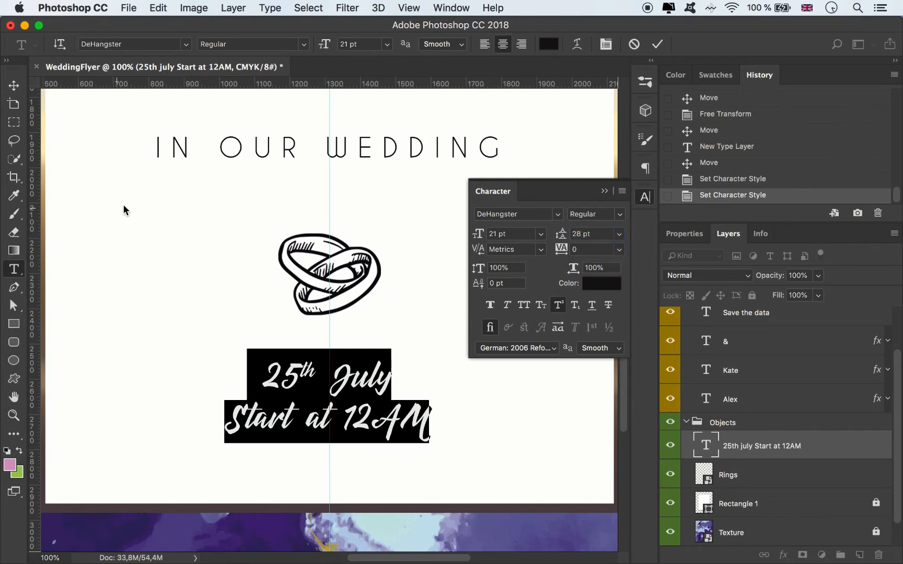
# Step: Move the date and time text up closer to the rings, centred on the vertical guide
pyautogui.click(14, 85)
pyautogui.moveTo(347, 377); pyautogui.dragTo(351, 351)
pyautogui.click(604, 192)
pyautogui.press('super+minus')
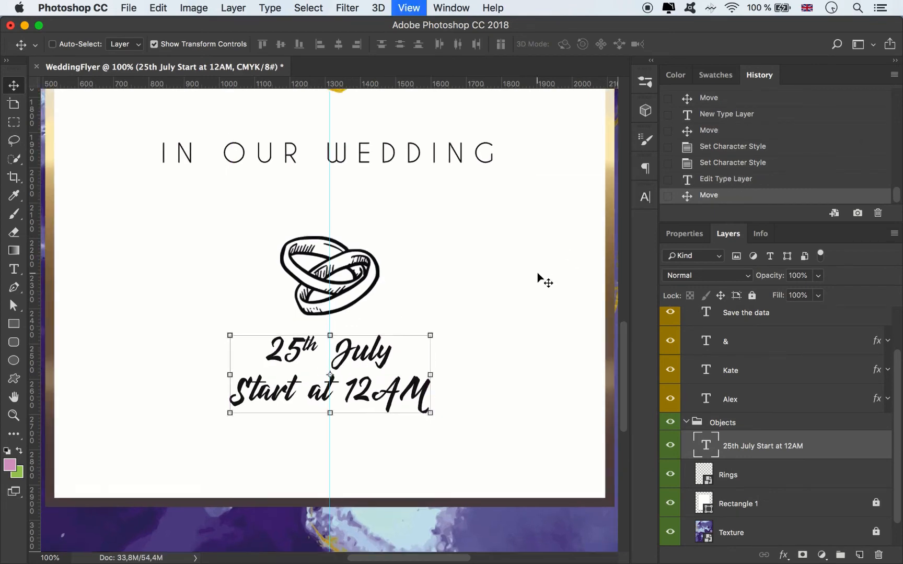
pyautogui.press('super+minus')
pyautogui.press('super+minus')
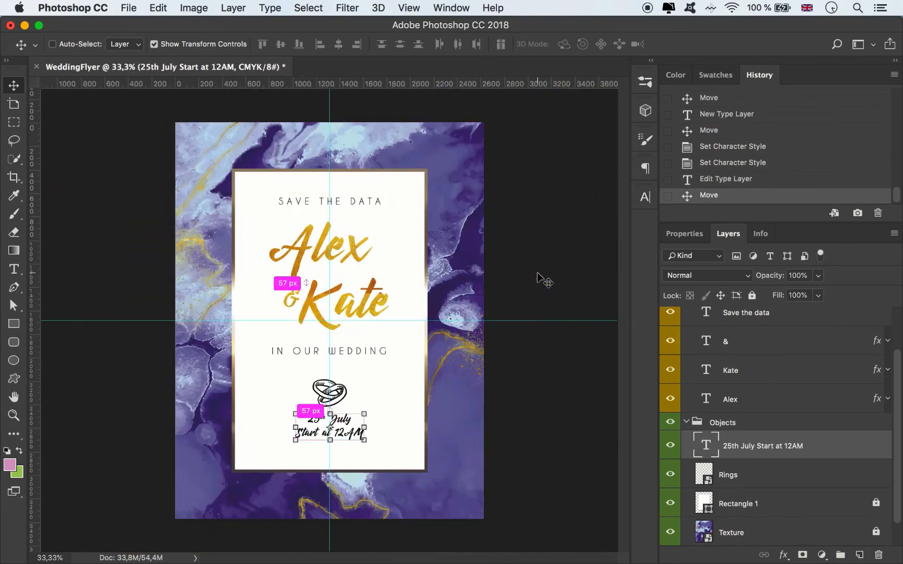
# Step: Set the Pattern Overlay scale of the second name layer to 101% and apply the layer style
pyautogui.click(365, 295)
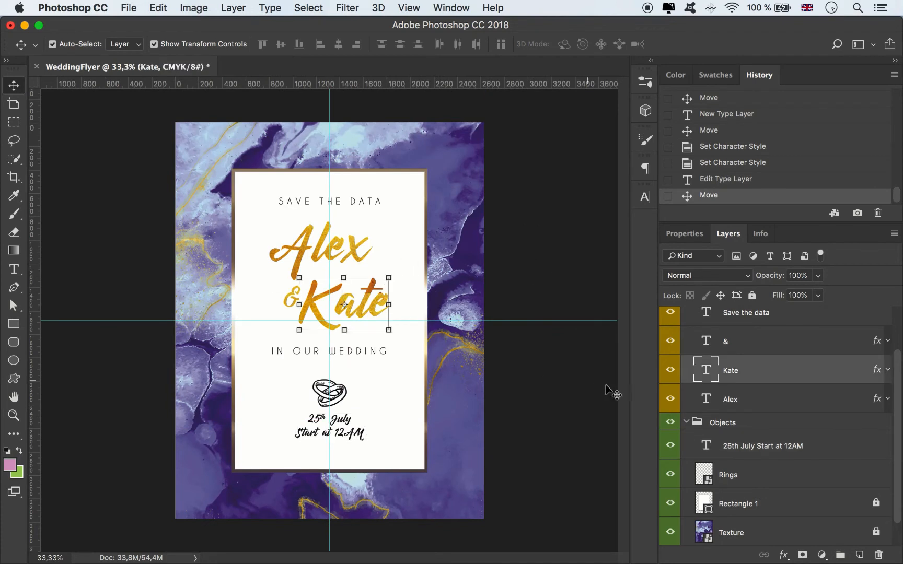
pyautogui.click(888, 372)
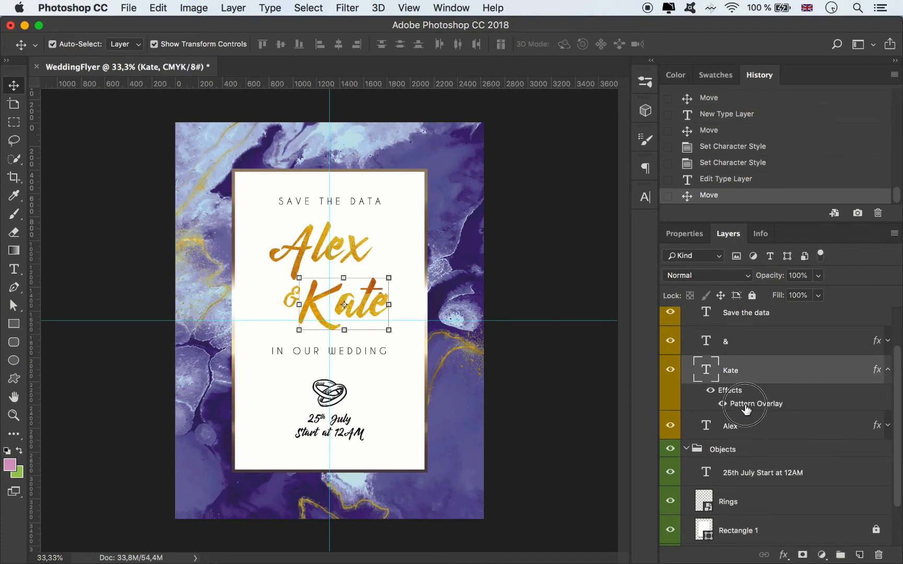
pyautogui.doubleClick(745, 402)
pyautogui.moveTo(506, 70); pyautogui.dragTo(564, 63)
pyautogui.moveTo(691, 182); pyautogui.dragTo(689, 182)
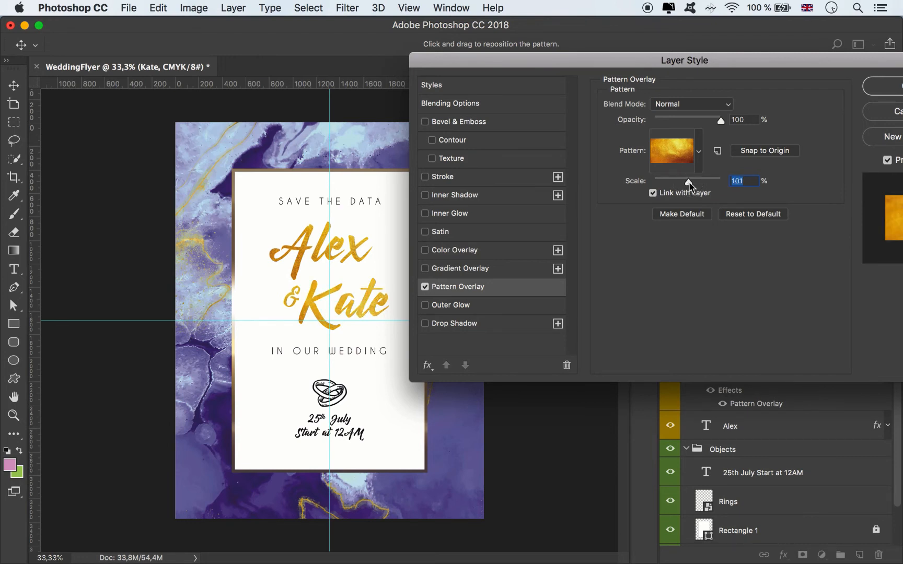
pyautogui.moveTo(689, 182); pyautogui.dragTo(690, 182)
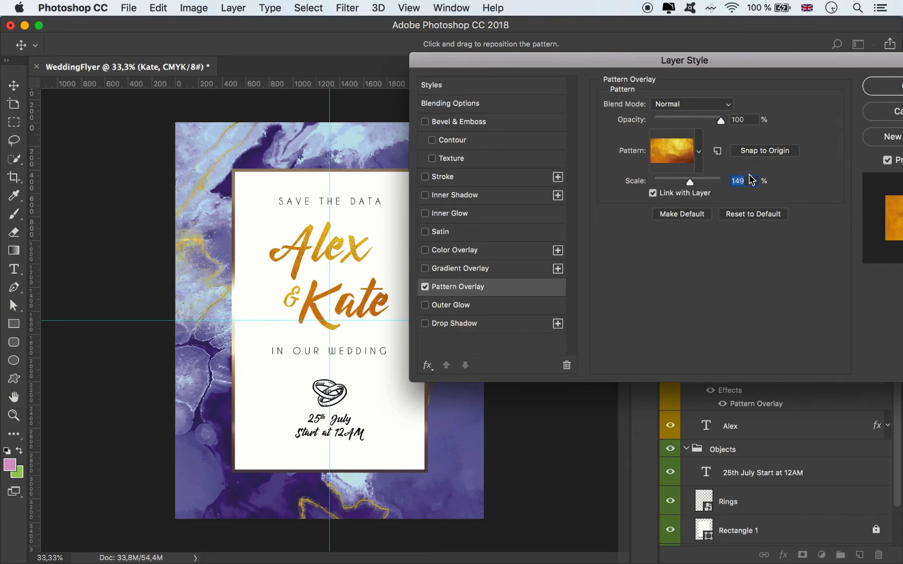
pyautogui.write('120')
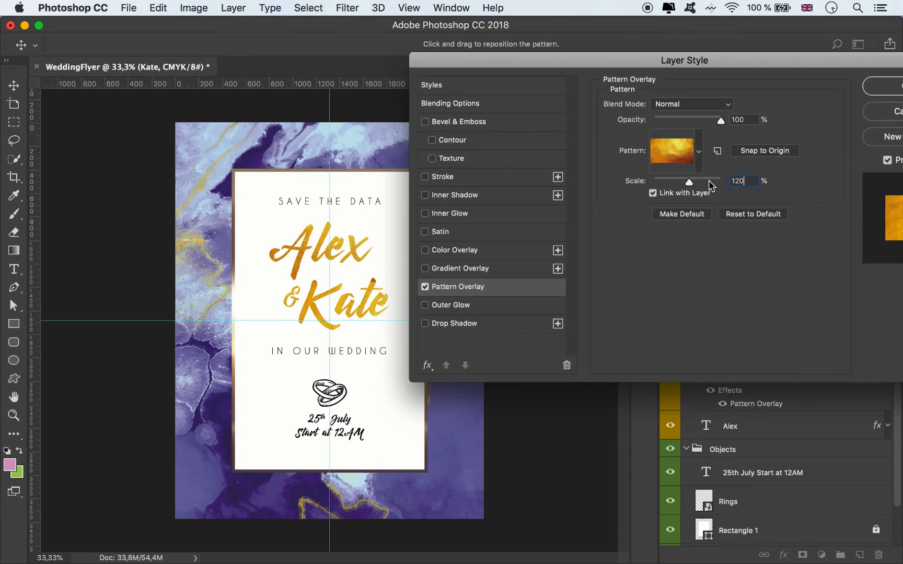
pyautogui.moveTo(690, 184); pyautogui.dragTo(687, 182)
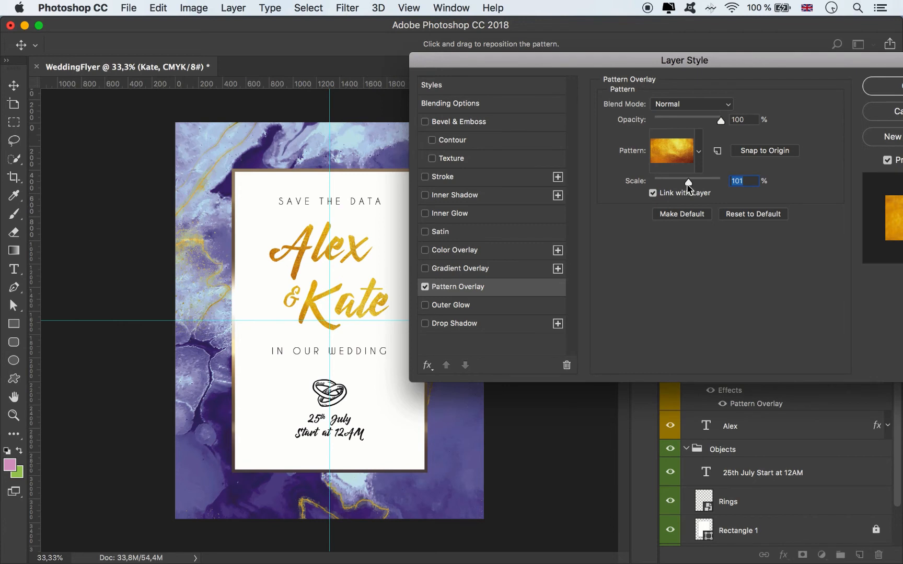
pyautogui.click(887, 85)
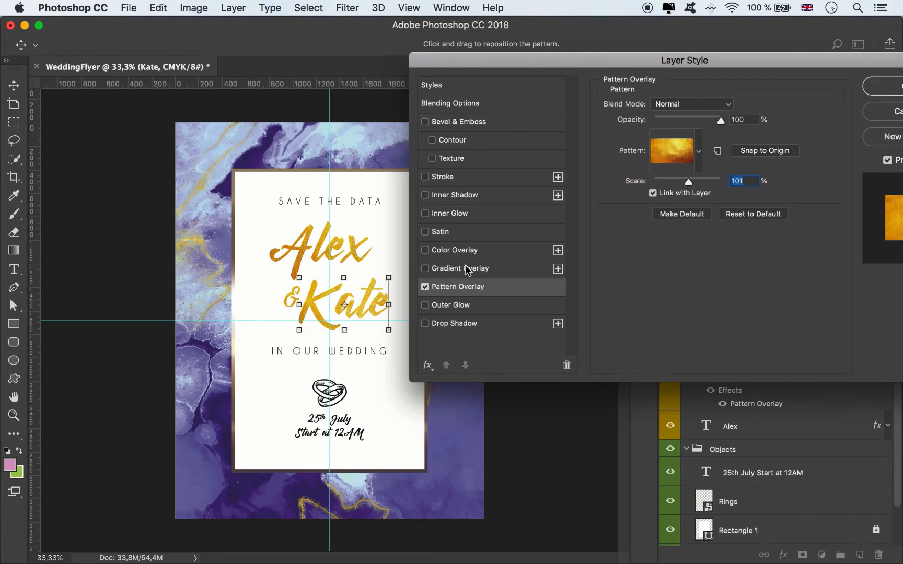
pyautogui.click(888, 370)
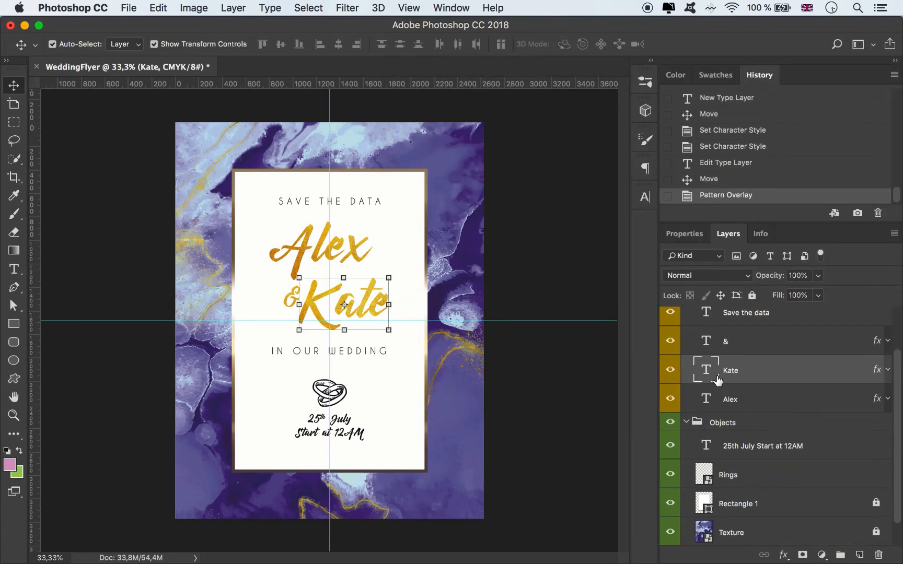
# Step: Move the "Save the data" line, both names and the ampersand up together, keeping them centred on the vertical guide
pyautogui.click(737, 346)
pyautogui.keyDown('shift'); pyautogui.click(730, 401); pyautogui.keyUp('shift')
pyautogui.scroll(2, 750, 379)
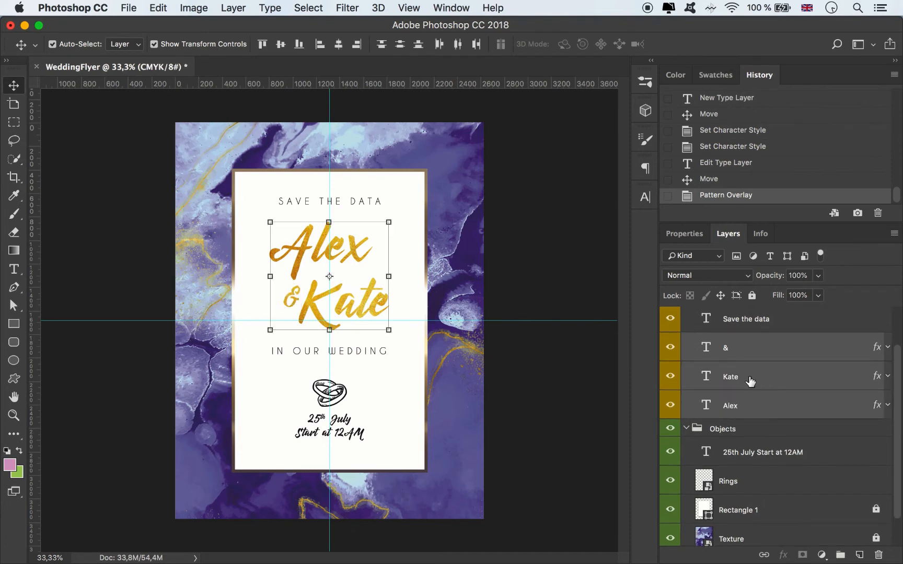
pyautogui.scroll(1, 746, 360)
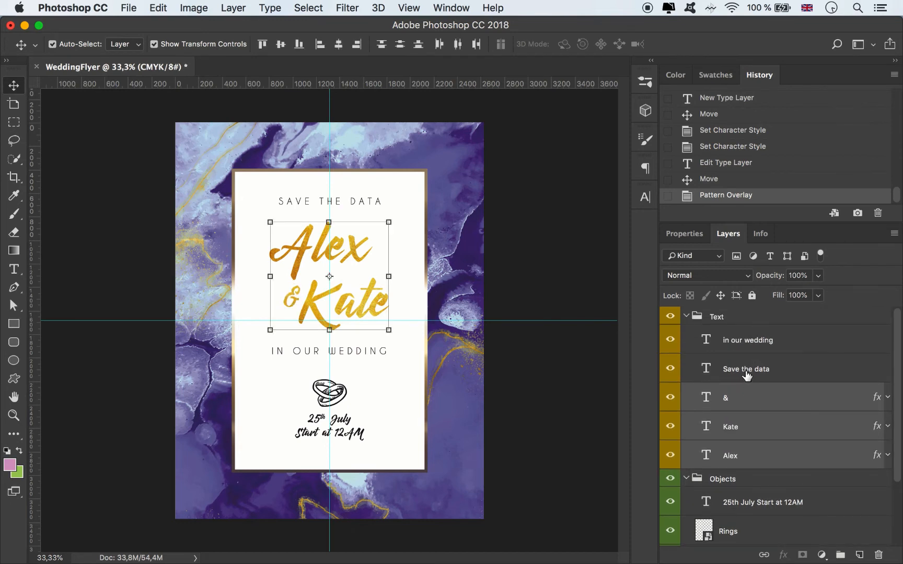
pyautogui.click(747, 372)
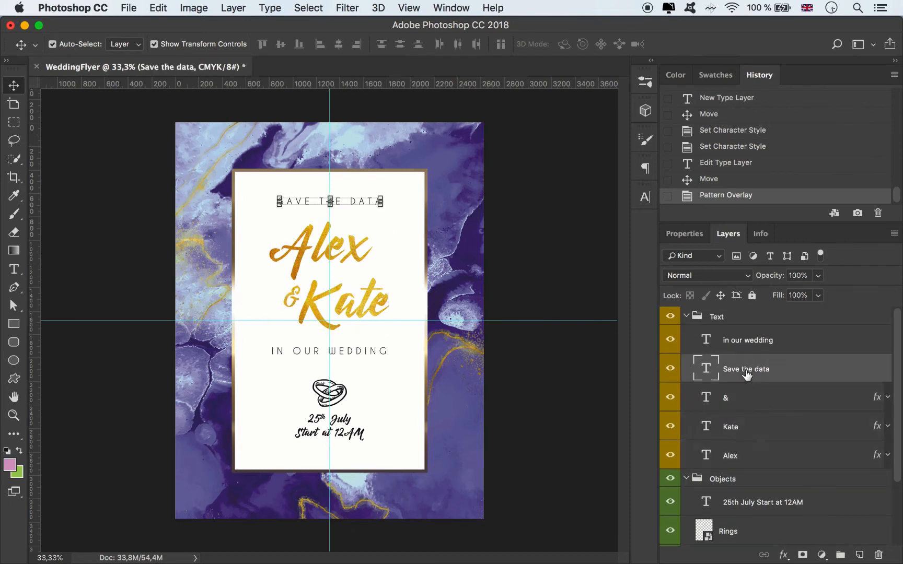
pyautogui.keyDown('shift'); pyautogui.click(755, 458); pyautogui.keyUp('shift')
pyautogui.moveTo(362, 242); pyautogui.dragTo(356, 238)
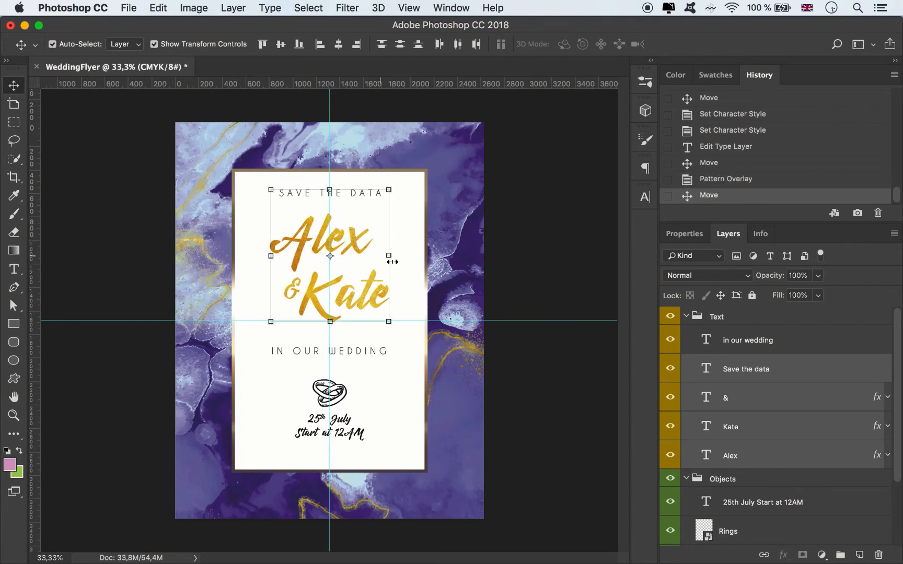
# Step: Move the "In our wedding" line up closer to the names and centre it on the vertical guide
pyautogui.moveTo(351, 350); pyautogui.dragTo(353, 346)
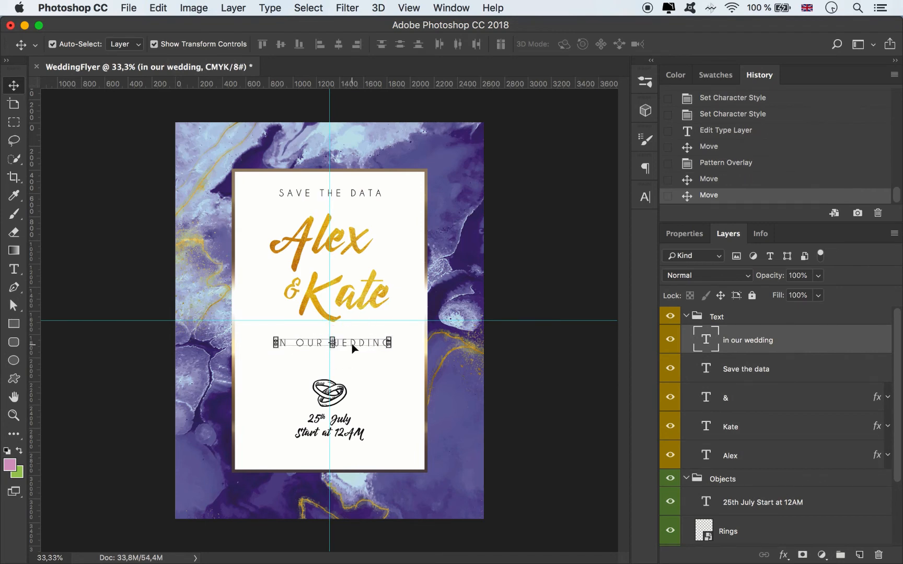
pyautogui.press('Left')
pyautogui.press('Left')
pyautogui.press('Left')
pyautogui.press('Left')
pyautogui.press('Left')
pyautogui.press('Left')
pyautogui.press('Left')
pyautogui.press('Left')
pyautogui.press('Left')
pyautogui.press('Left')
pyautogui.press('Left')
pyautogui.press('Left')
pyautogui.press('Left')
pyautogui.press('Left')
pyautogui.press('Left')
pyautogui.press('Left')
pyautogui.press('Left')
pyautogui.press('Left')
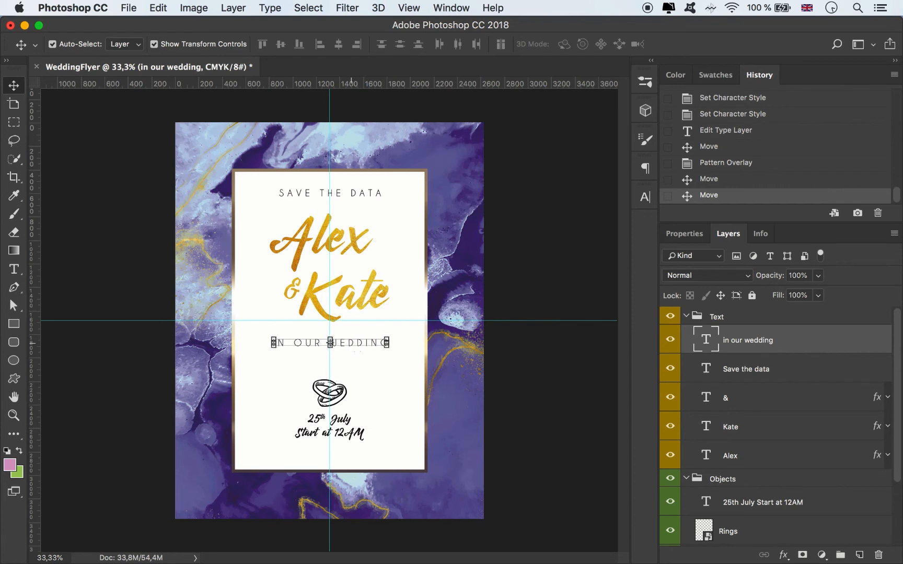
pyautogui.press('Left')
pyautogui.press('Left')
pyautogui.press('Up')
# Step: Move the rings and the date and time text up together, closer to the "In our wedding" line
pyautogui.click(345, 394)
pyautogui.press('Up')
pyautogui.press('Up')
pyautogui.press('Up')
pyautogui.press('Up')
pyautogui.press('Up')
pyautogui.press('Up')
pyautogui.press('Up')
pyautogui.press('Up')
pyautogui.press('Up')
pyautogui.press('Up')
pyautogui.press('Up')
pyautogui.press('Up')
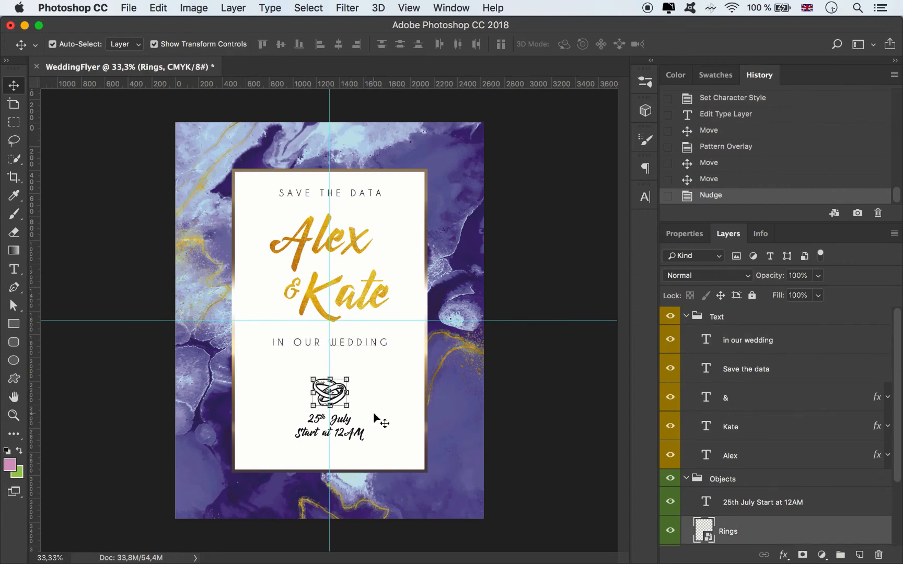
pyautogui.keyDown('shift'); pyautogui.click(745, 504); pyautogui.keyUp('shift')
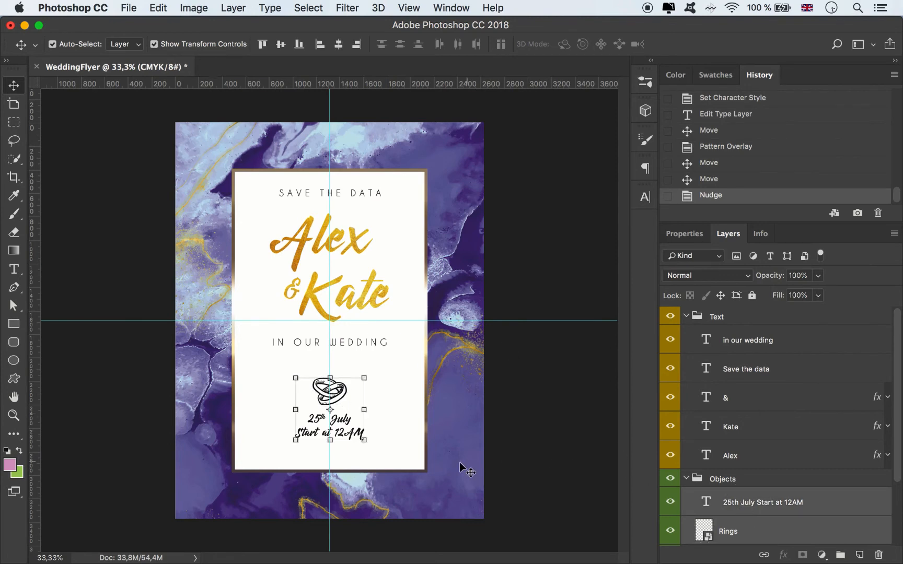
pyautogui.moveTo(345, 424)
pyautogui.mouseDown()
pyautogui.moveTo(349, 372)
pyautogui.moveTo(346, 415)
pyautogui.mouseUp()
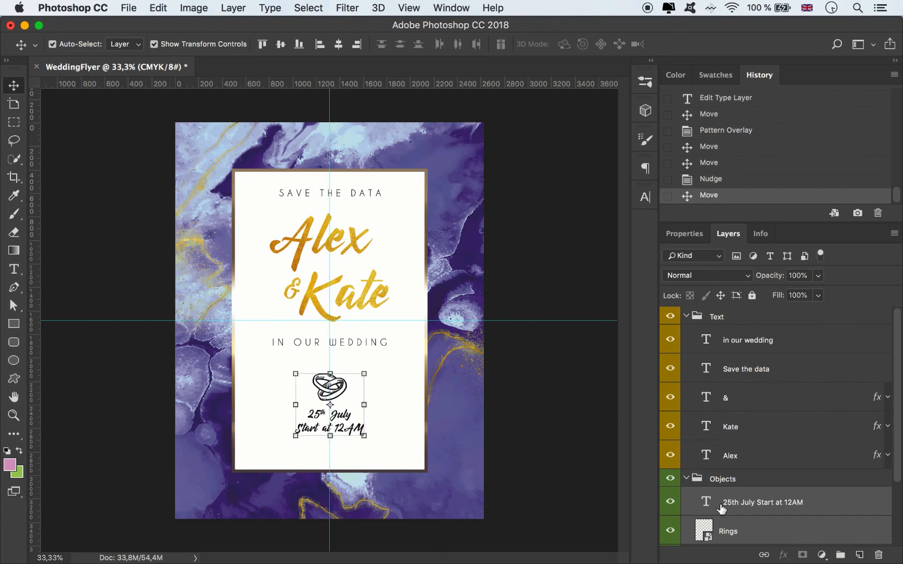
# Step: Move the date and time layer and the Rings layer into the Text group and label the date layer Yellow
pyautogui.moveTo(721, 506); pyautogui.dragTo(749, 465)
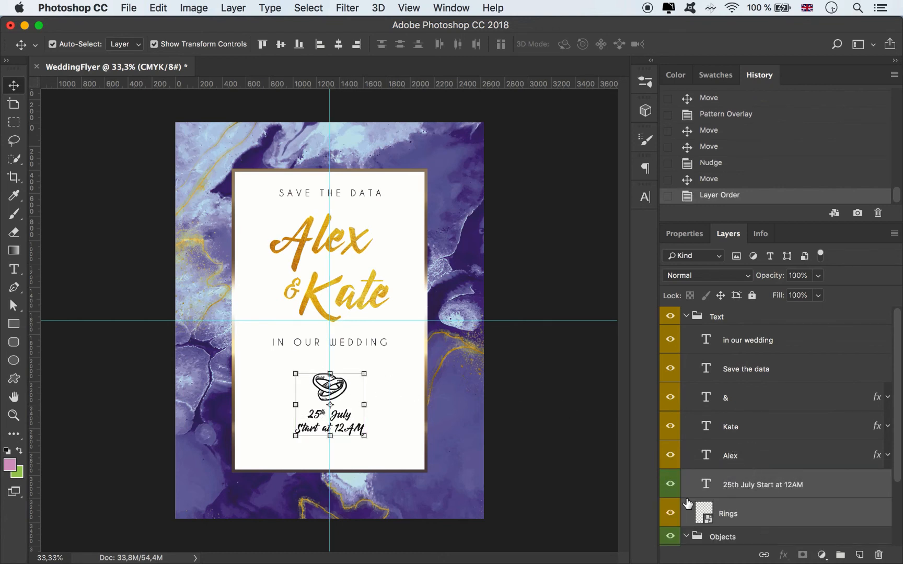
pyautogui.rightClick(675, 491)
pyautogui.click(703, 494)
pyautogui.scroll(-2, 745, 473)
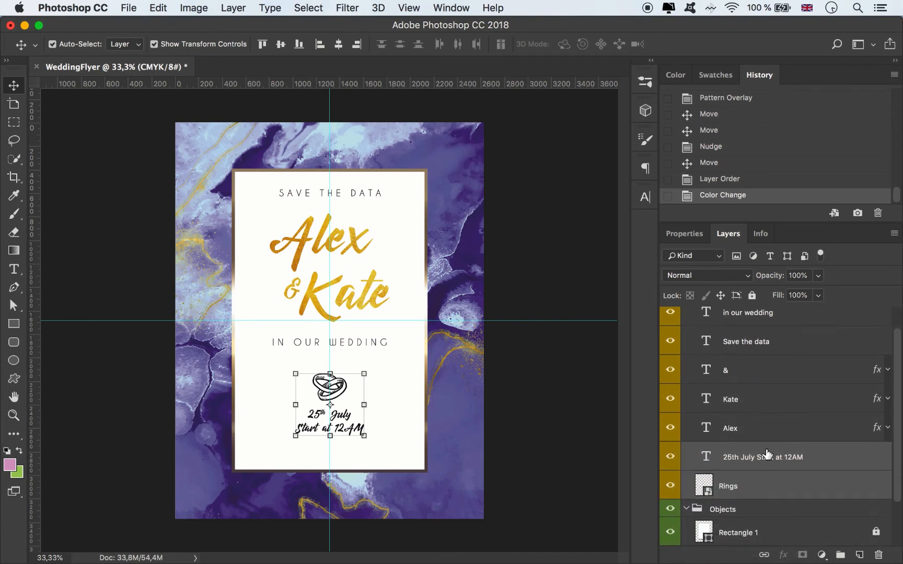
# Step: Return the Rings layer to the Objects group, label it Green and deselect the layers
pyautogui.moveTo(744, 458); pyautogui.dragTo(747, 488)
pyautogui.rightClick(676, 484)
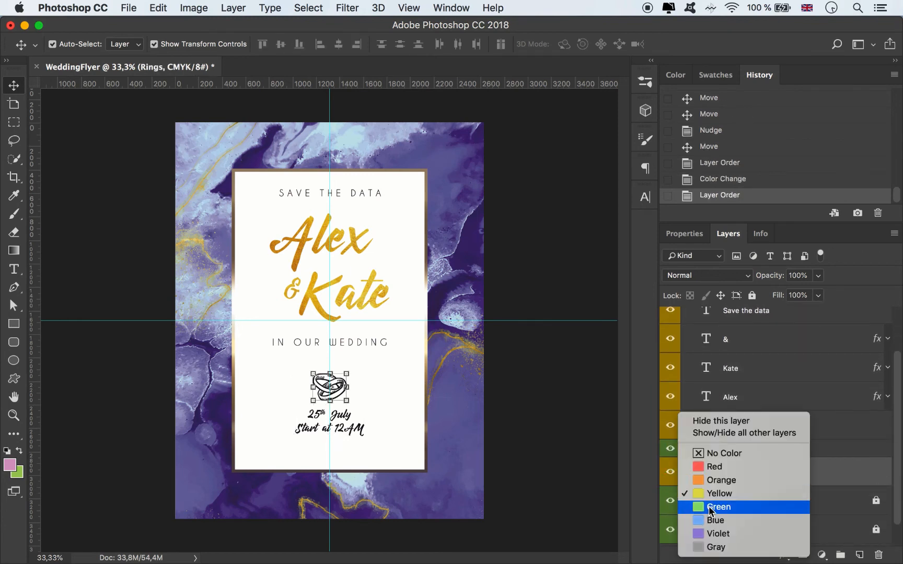
pyautogui.click(739, 510)
pyautogui.click(538, 396)
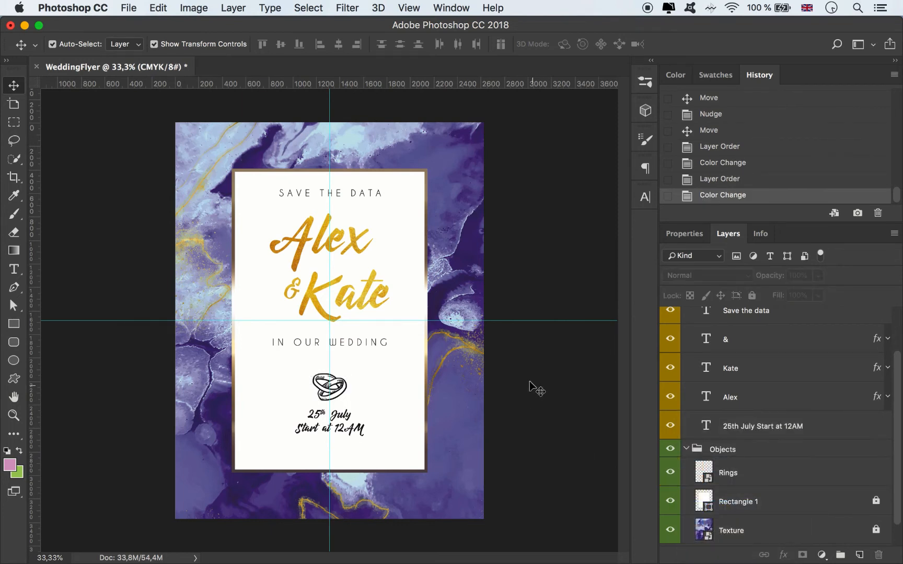
# Step: Add a text line reading "JIMMY'S RESTAURANT" near the lower edge of the white panel
pyautogui.click(14, 269)
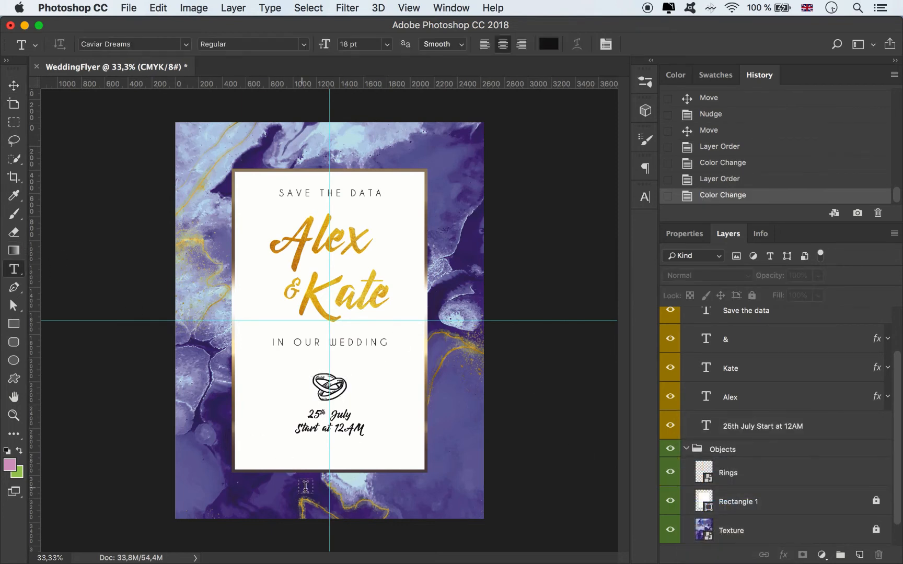
pyautogui.click(260, 454)
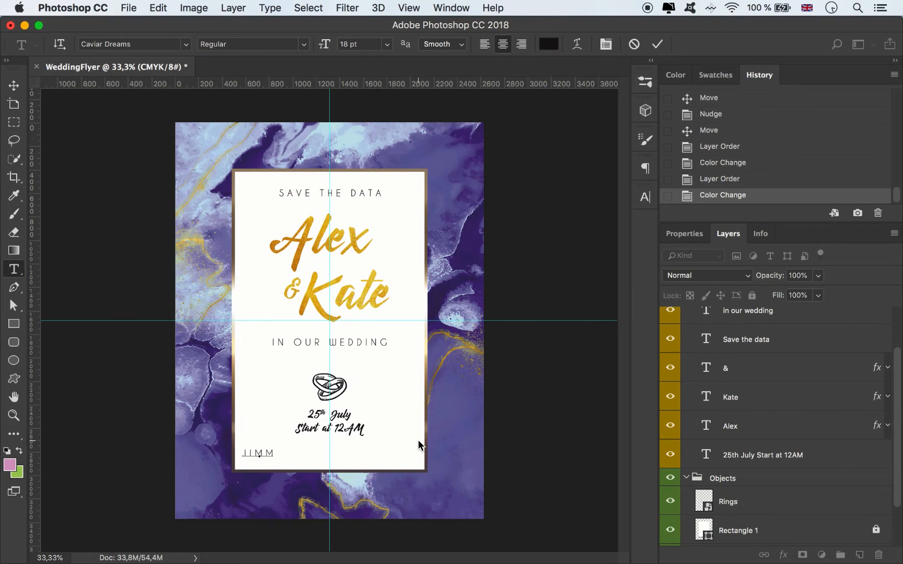
pyautogui.write("JIMMY'S RESTAURANT")
# Step: Set the restaurant line's tracking to 0 and move it below the date and time text
pyautogui.press('super+a')
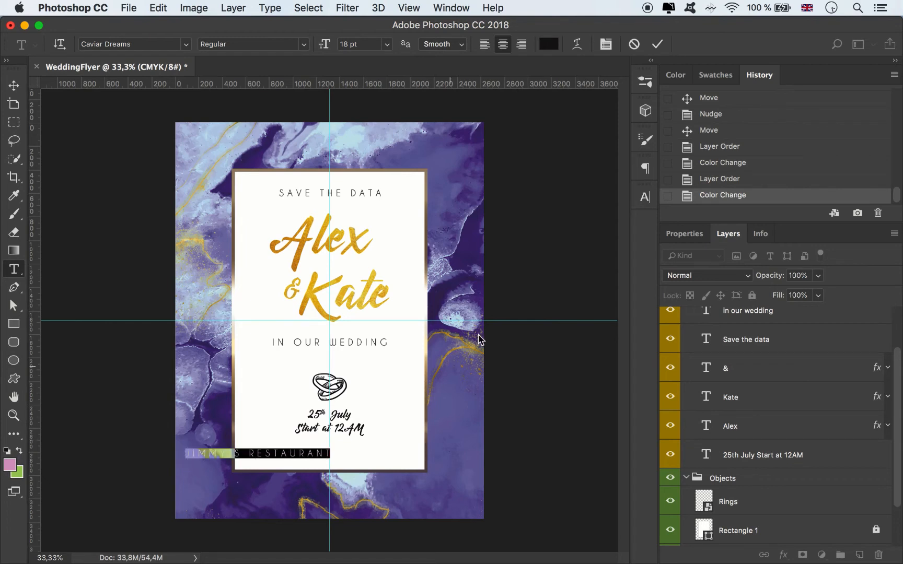
pyautogui.click(645, 196)
pyautogui.click(621, 250)
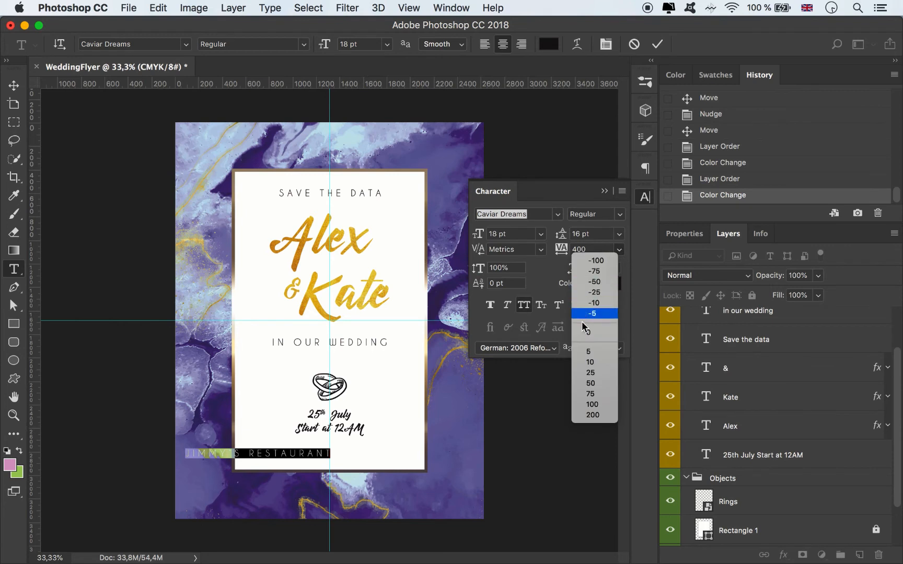
pyautogui.click(588, 329)
pyautogui.click(14, 85)
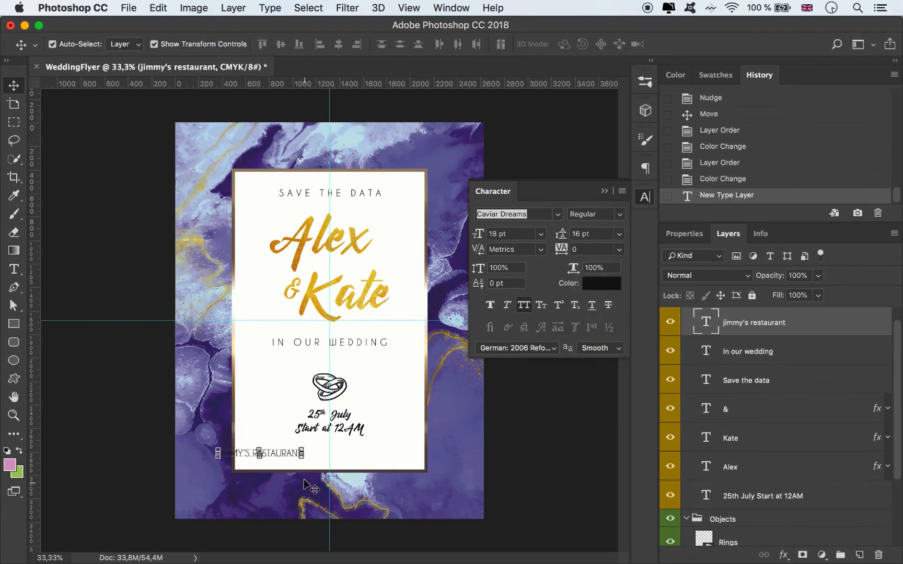
pyautogui.moveTo(288, 457); pyautogui.dragTo(348, 449)
# Step: Move the rings and date text up together, and centre the restaurant line closer beneath them
pyautogui.click(350, 427)
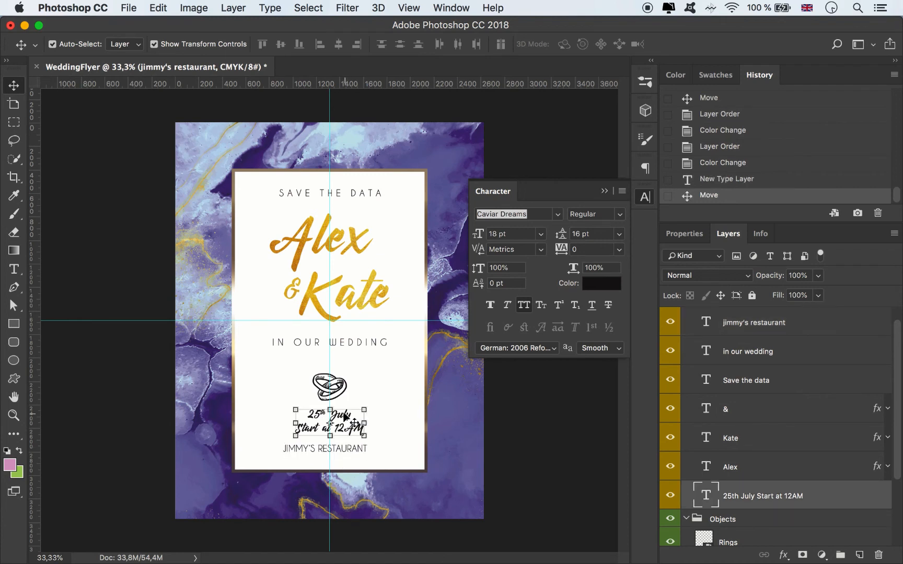
pyautogui.moveTo(350, 393); pyautogui.dragTo(339, 375)
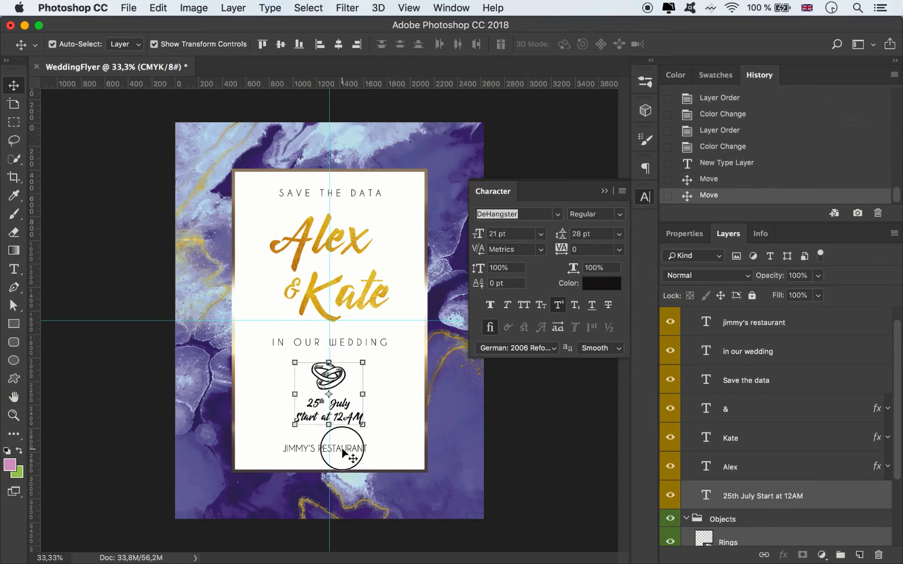
pyautogui.moveTo(347, 454); pyautogui.dragTo(346, 441)
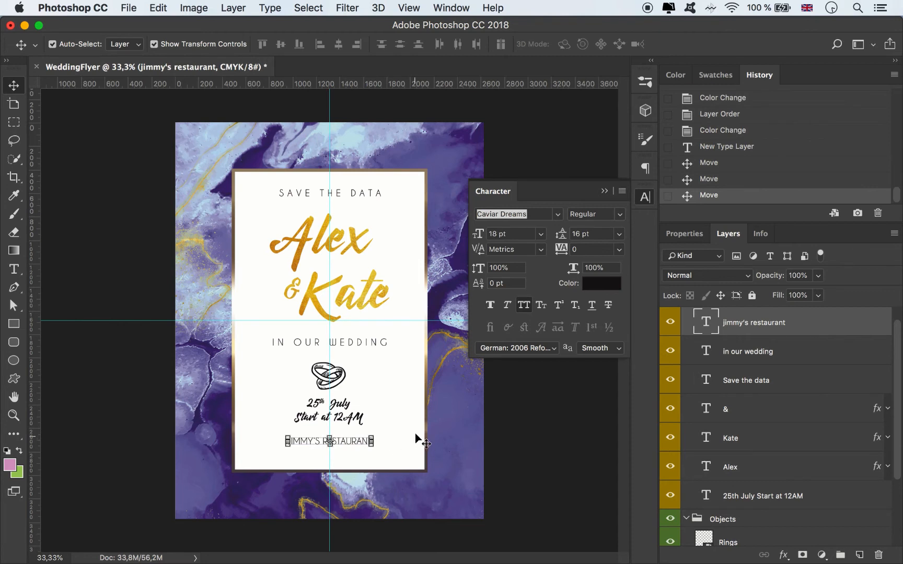
# Step: Set the restaurant line to 24 pt and reposition it, centred on the guide beneath the date text
pyautogui.click(541, 234)
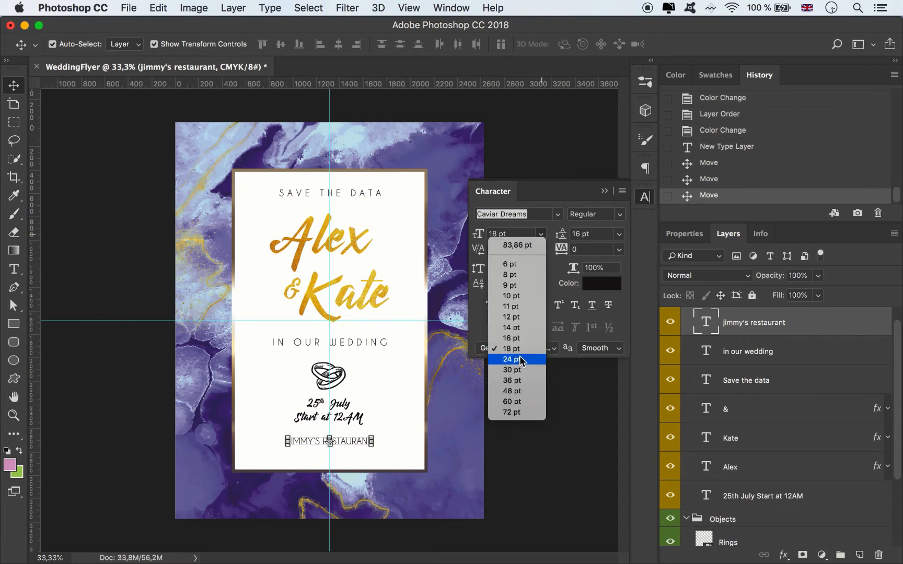
pyautogui.click(509, 365)
pyautogui.moveTo(348, 439); pyautogui.dragTo(349, 445)
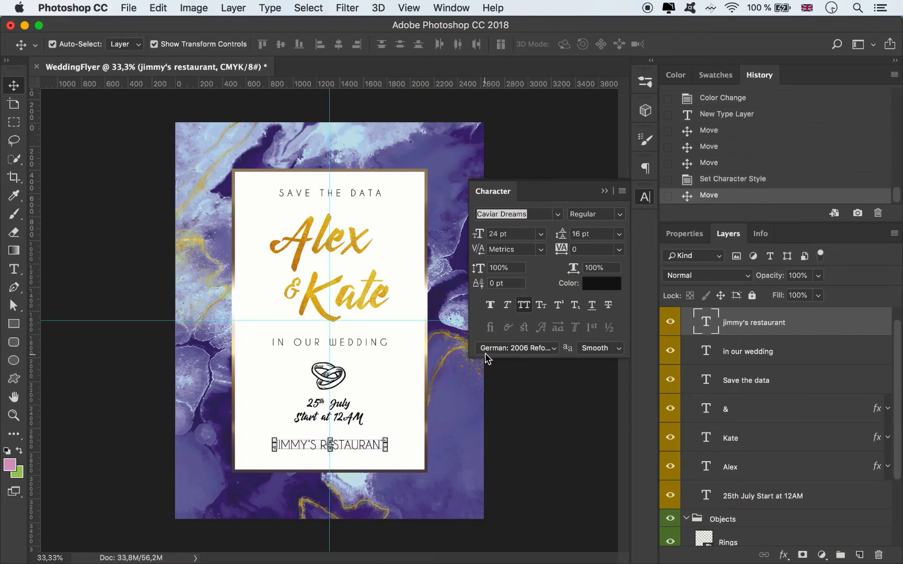
pyautogui.press('Up')
pyautogui.press('Up')
pyautogui.press('Up')
pyautogui.press('Up')
pyautogui.press('Up')
pyautogui.press('Up')
pyautogui.press('Up')
pyautogui.press('Up')
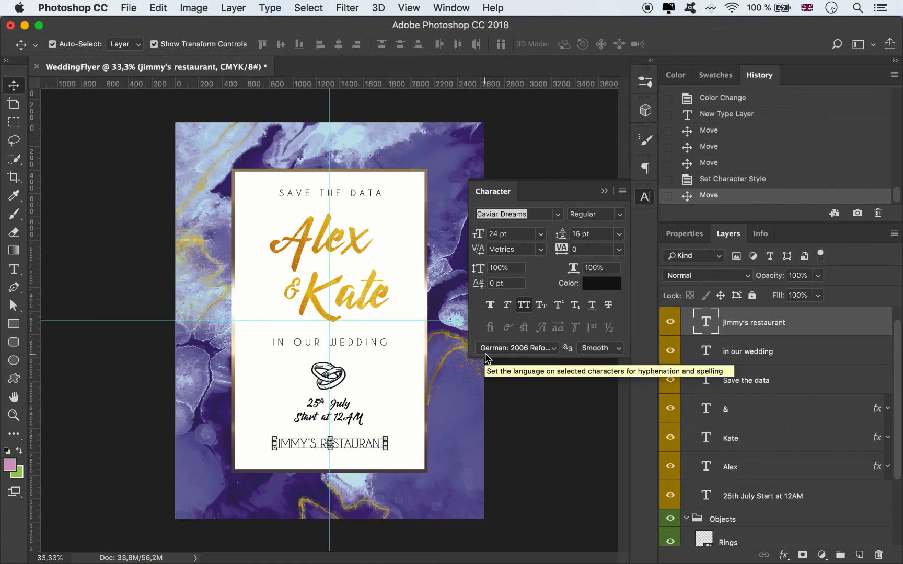
# Step: Add a new text line with the venue's street address below the restaurant name
pyautogui.click(14, 270)
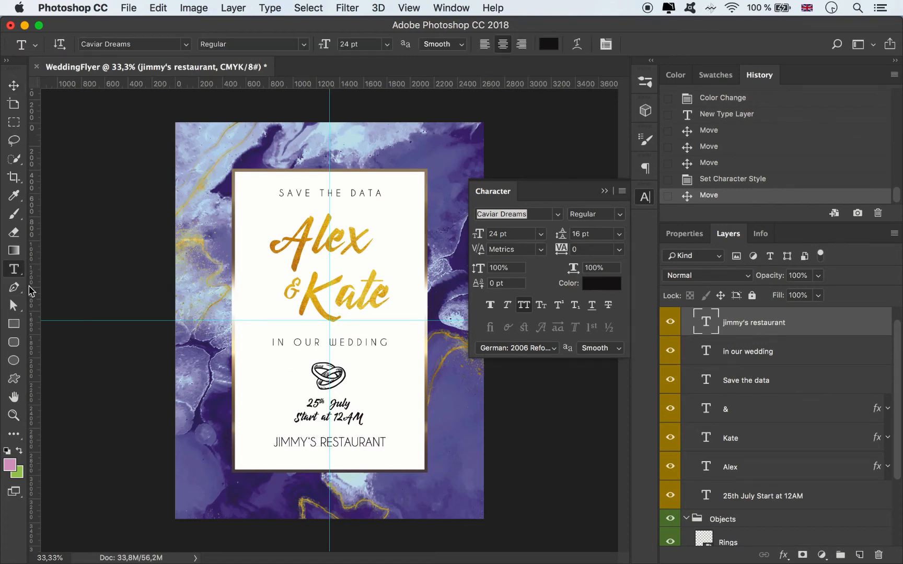
pyautogui.click(252, 459)
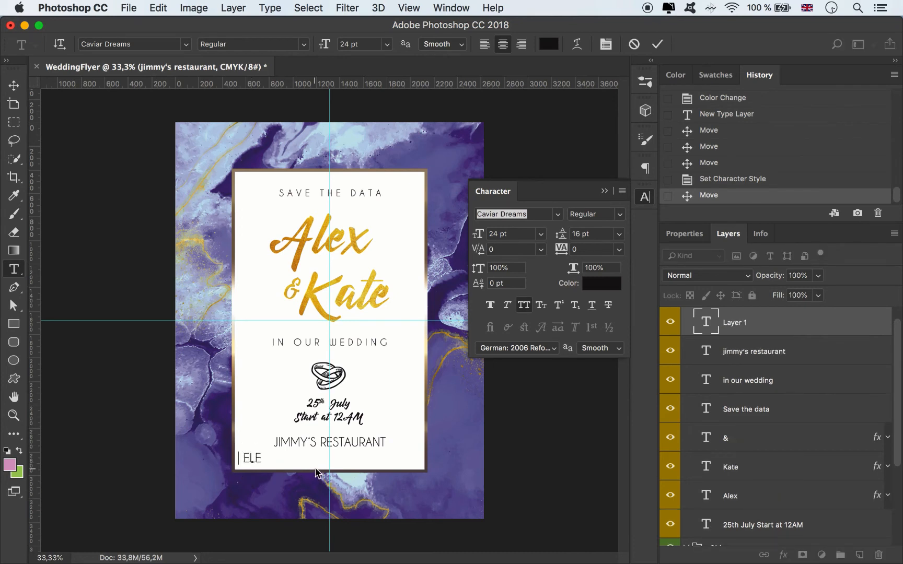
pyautogui.write('elegant street, los')
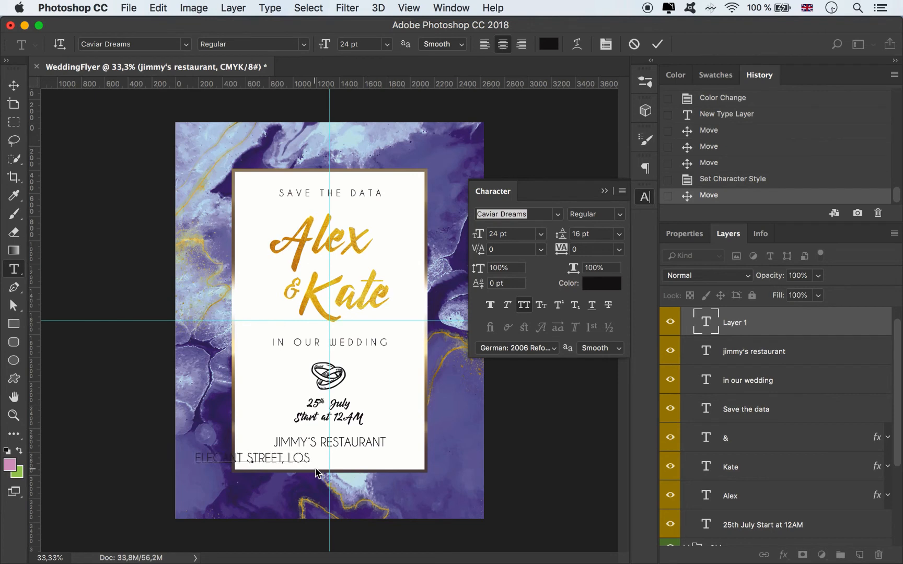
pyautogui.write(' ange')
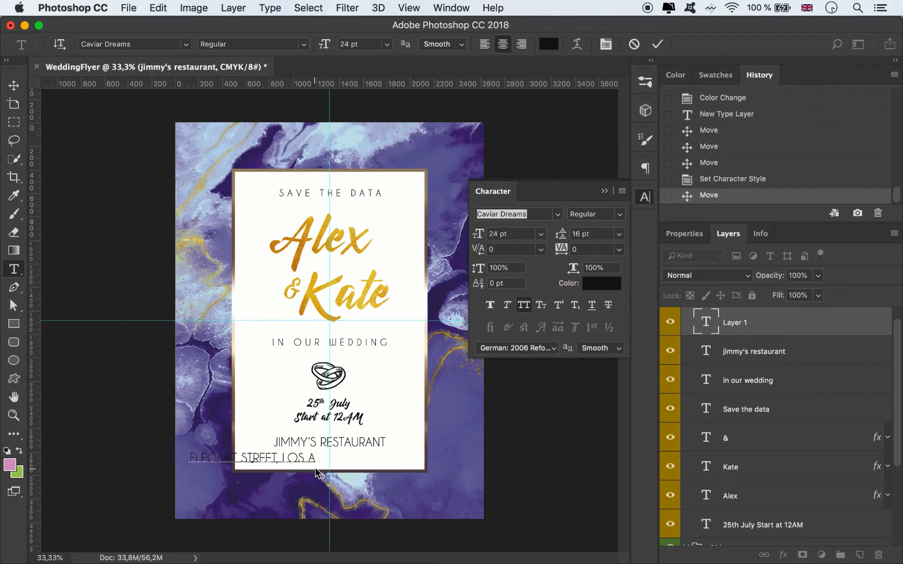
pyautogui.write('le')
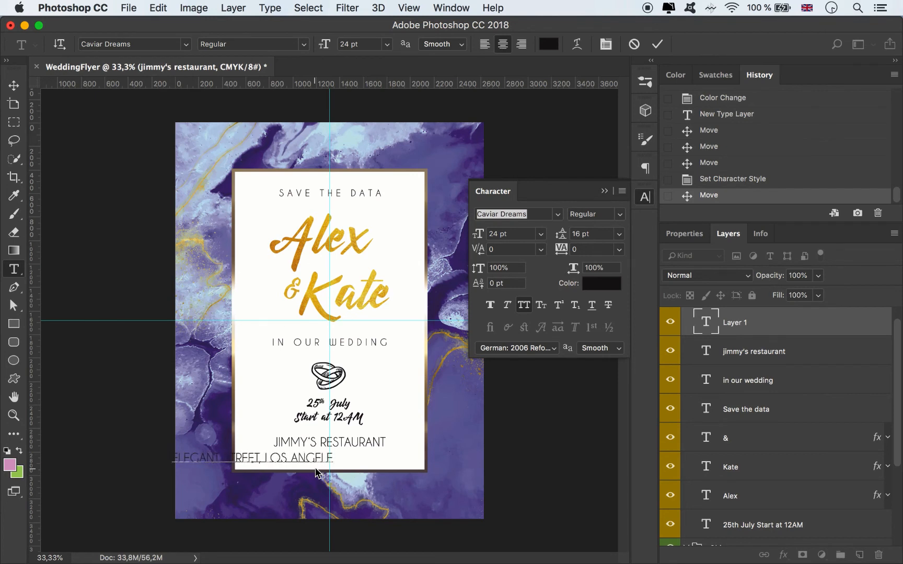
pyautogui.write('s, ca')
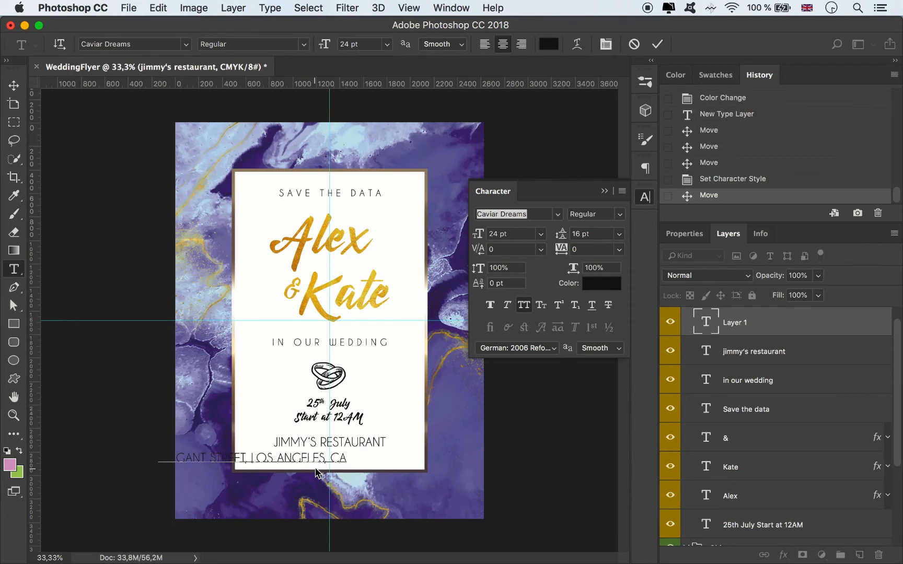
# Step: Set the address line to 16 pt and centre it on the guide beneath the restaurant name
pyautogui.click(14, 85)
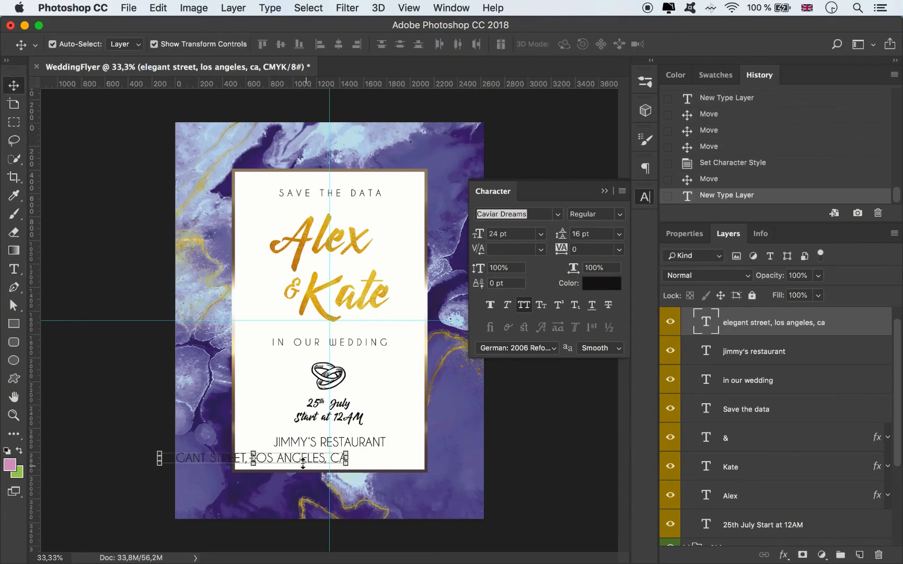
pyautogui.moveTo(303, 463); pyautogui.dragTo(340, 463)
pyautogui.click(541, 234)
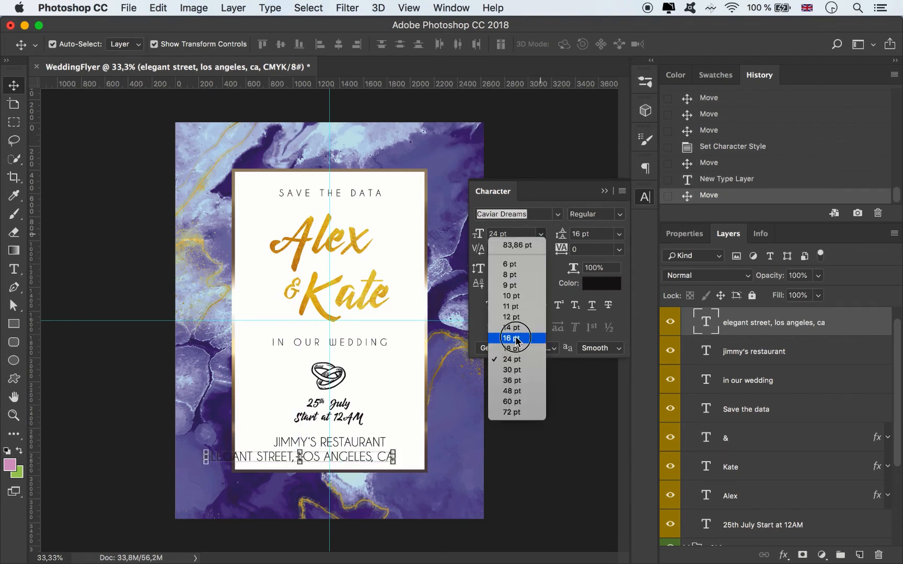
pyautogui.click(516, 338)
pyautogui.moveTo(343, 462); pyautogui.dragTo(371, 459)
# Step: Try the address line at an 18 pt font size and nudge it down slightly
pyautogui.click(364, 342)
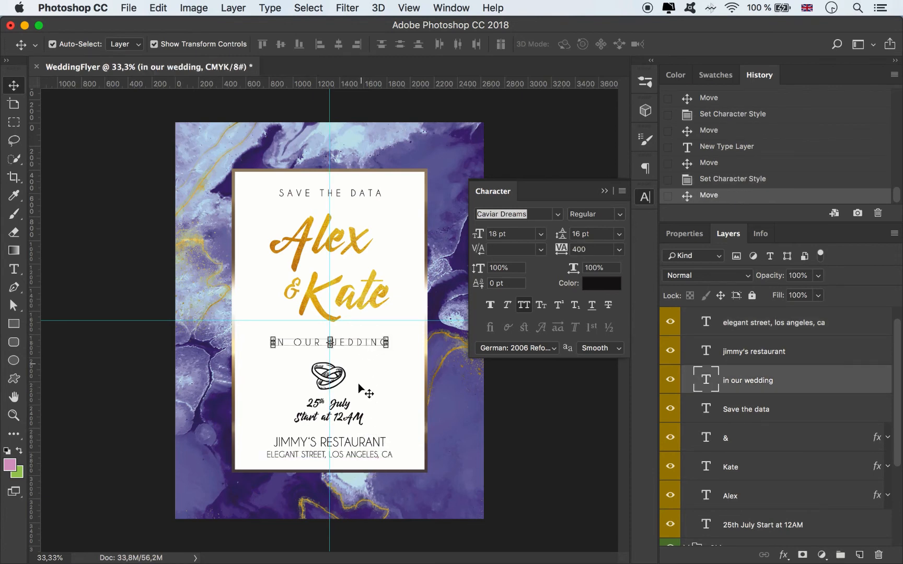
pyautogui.click(355, 457)
pyautogui.doubleClick(493, 234)
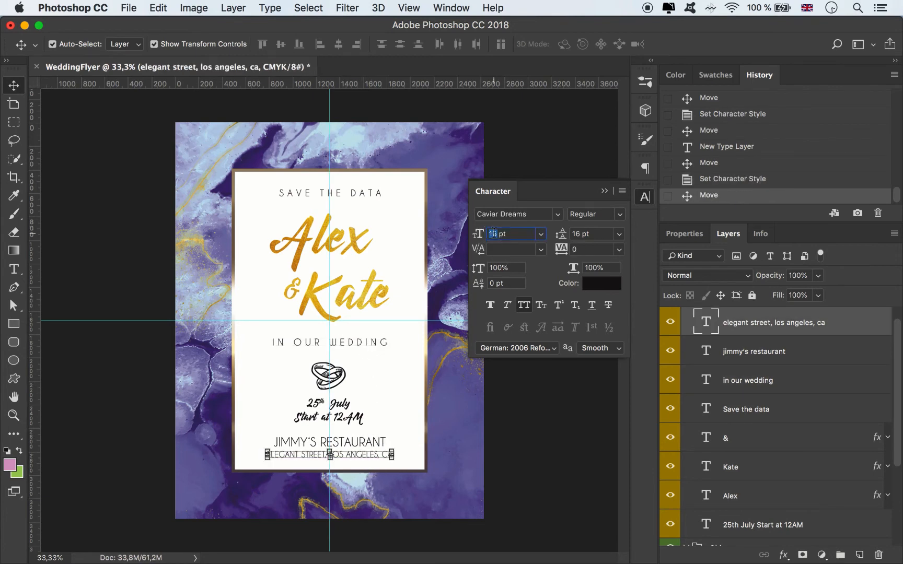
pyautogui.write('18')
pyautogui.press('Return')
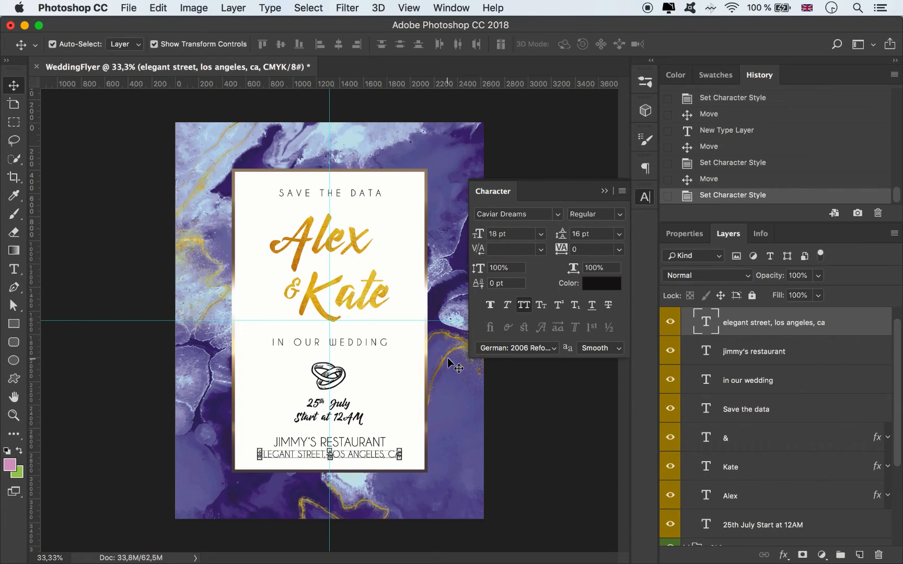
pyautogui.press('Down')
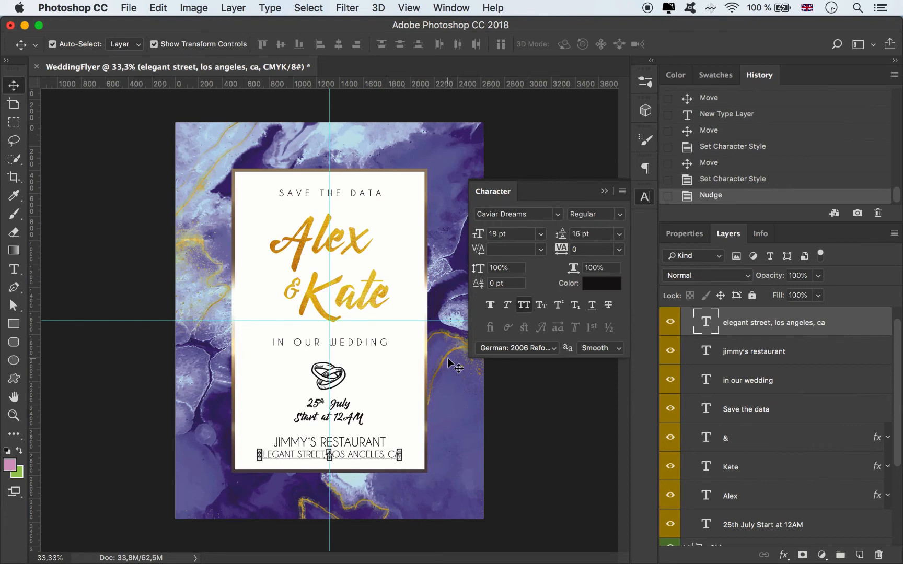
# Step: Set the address line to 14 pt and move it up close beneath the restaurant name, centred on the guide
pyautogui.click(541, 233)
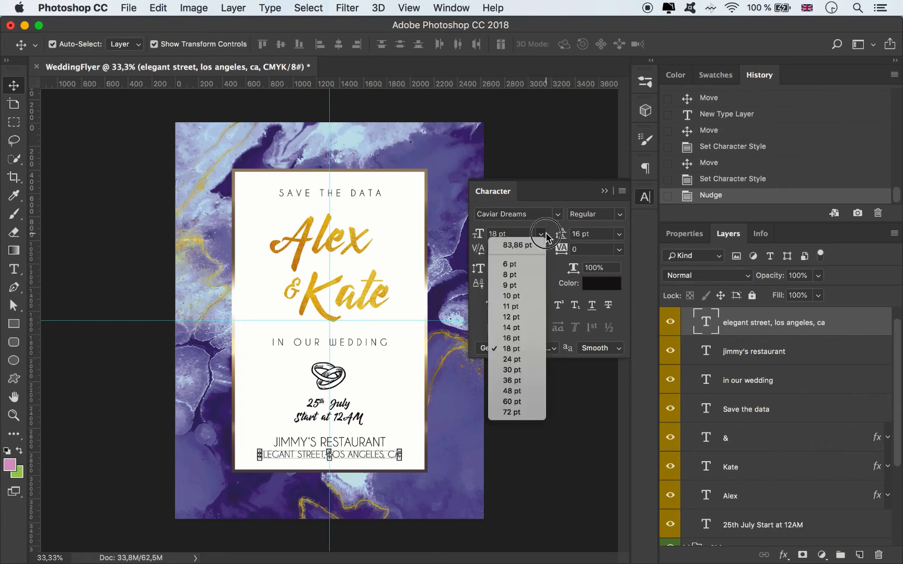
pyautogui.click(516, 328)
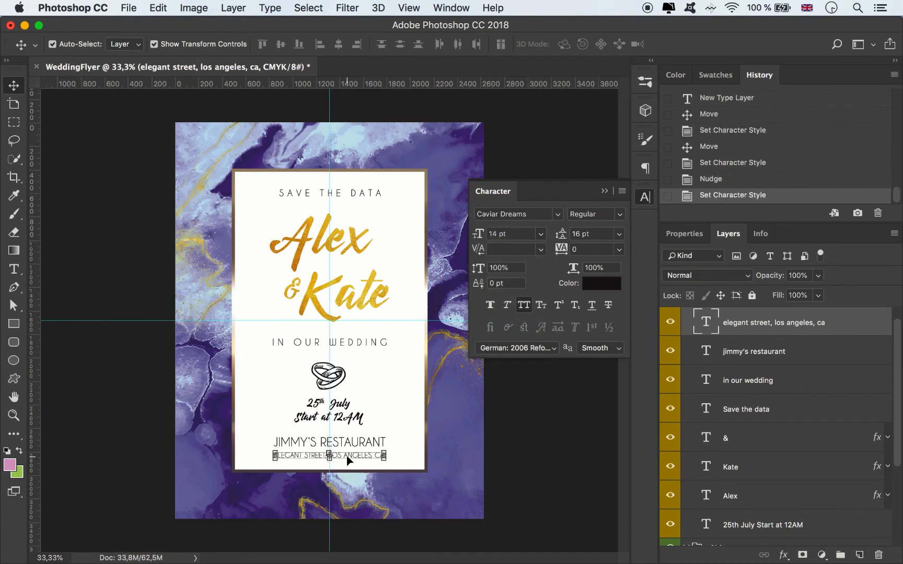
pyautogui.moveTo(348, 460); pyautogui.dragTo(348, 457)
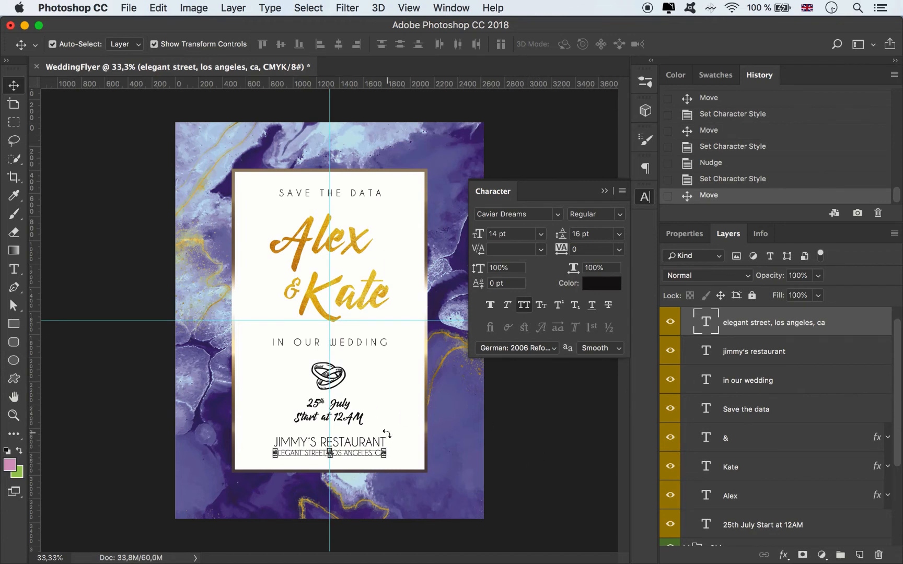
# Step: Select all the text layers from the address line down to the date line and nudge them up slightly together
pyautogui.click(604, 191)
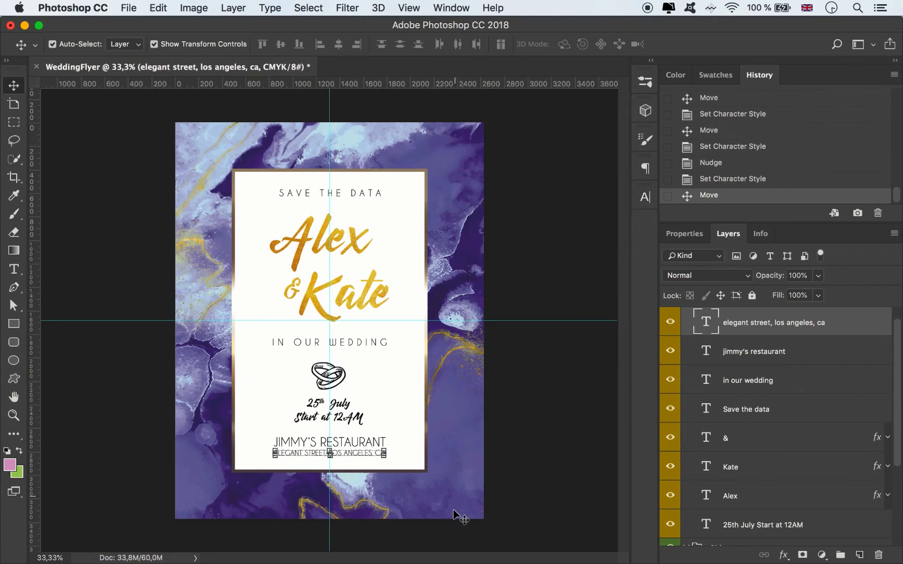
pyautogui.click(500, 473)
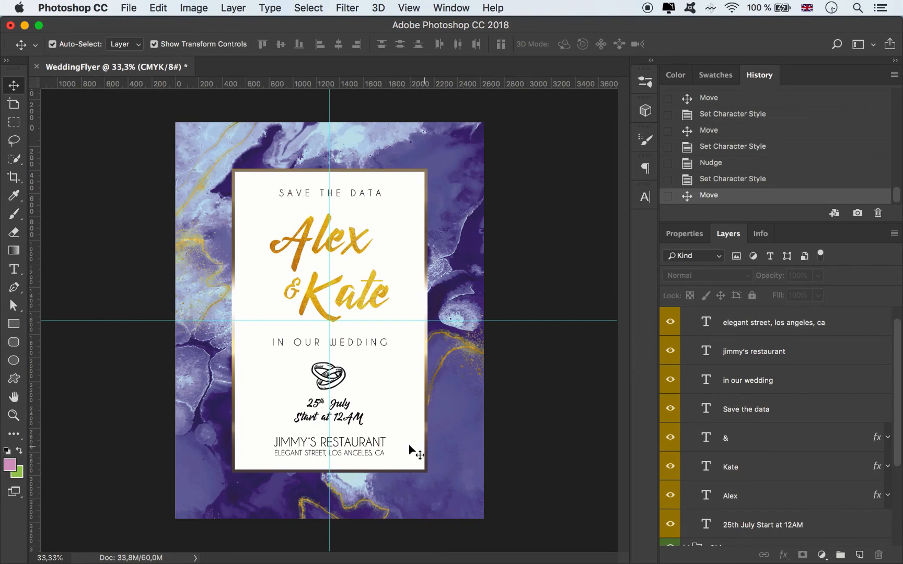
pyautogui.click(362, 455)
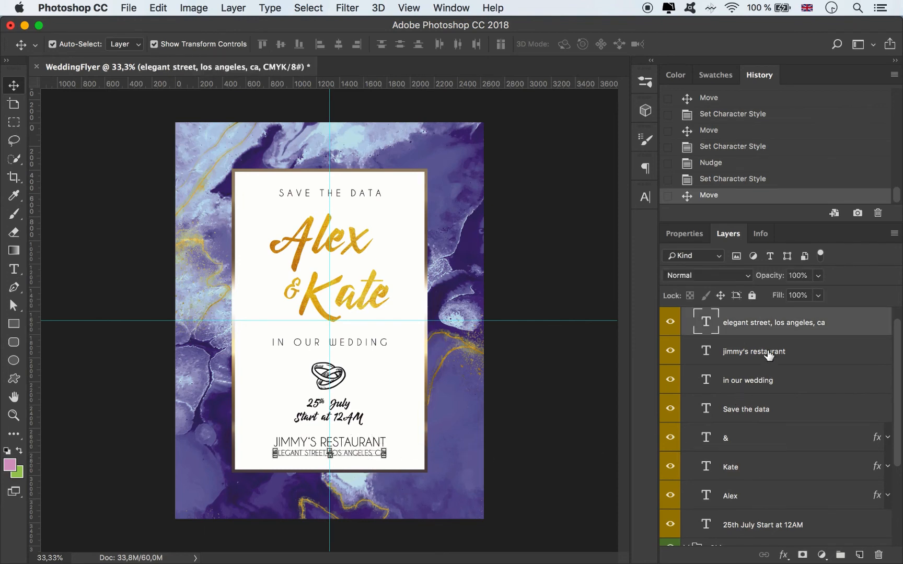
pyautogui.scroll(-5, 768, 464)
pyautogui.scroll(5, 754, 445)
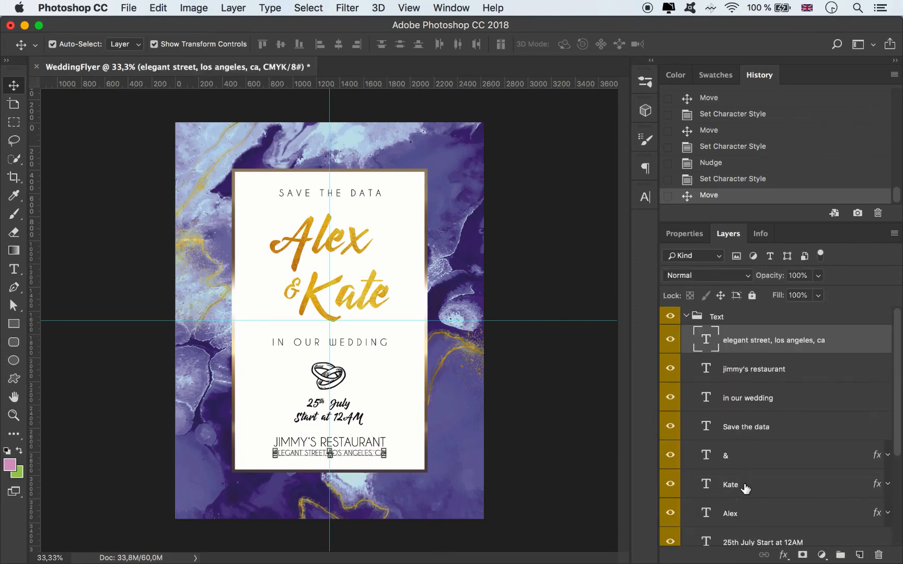
pyautogui.keyDown('shift'); pyautogui.click(740, 540); pyautogui.keyUp('shift')
pyautogui.hotkey('shift', 'Up')
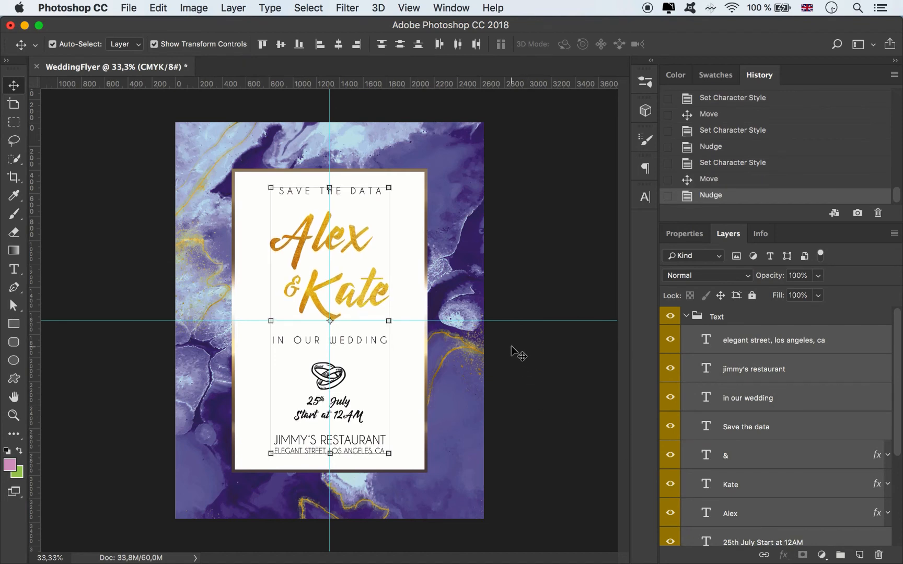
pyautogui.click(587, 233)
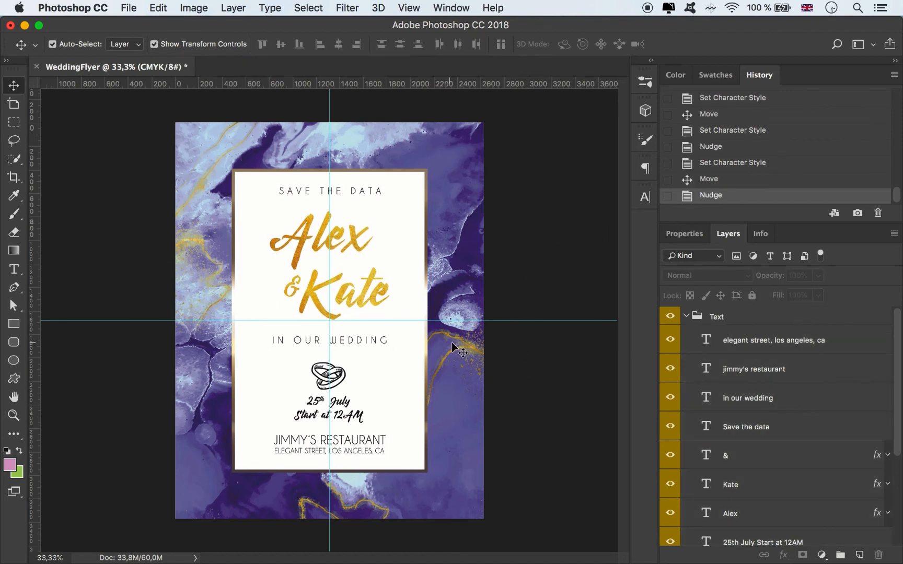
# Step: Remove the horizontal and vertical guides from the flyer and collapse the Text group
pyautogui.moveTo(463, 322); pyautogui.dragTo(453, 26)
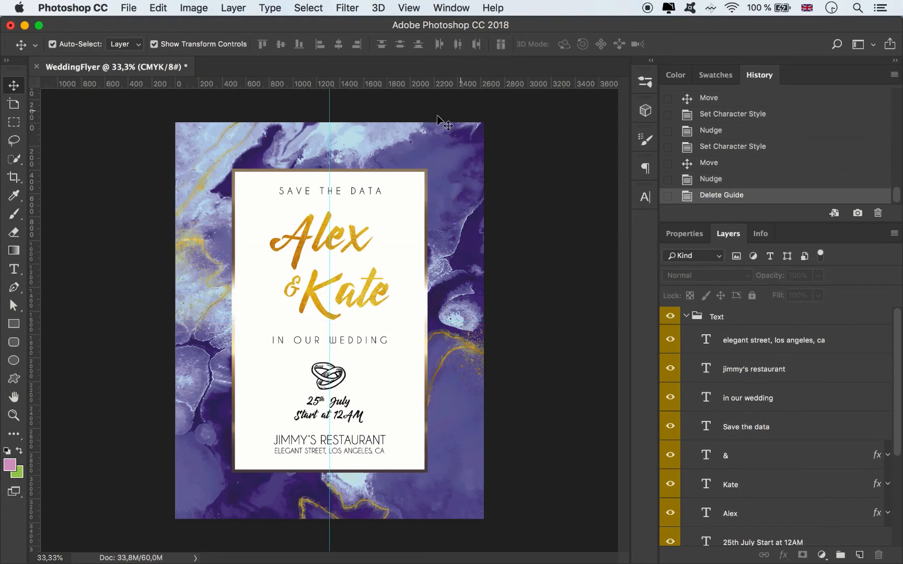
pyautogui.moveTo(330, 100); pyautogui.dragTo(11, 126)
pyautogui.click(687, 316)
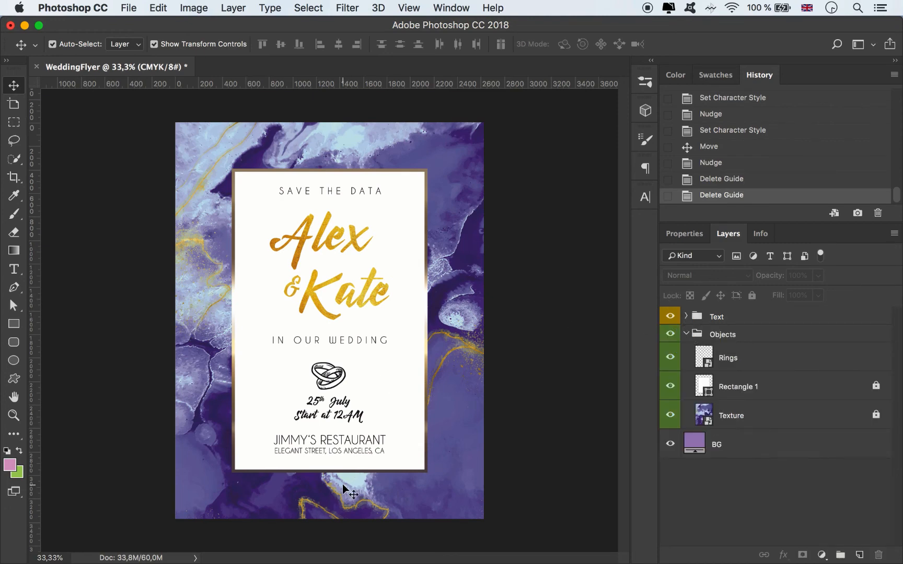
# Step: Place Plant1.png in the flyer and scale it down into the lower-right corner beside the white panel
pyautogui.moveTo(220, 560)
pyautogui.click(137, 540)
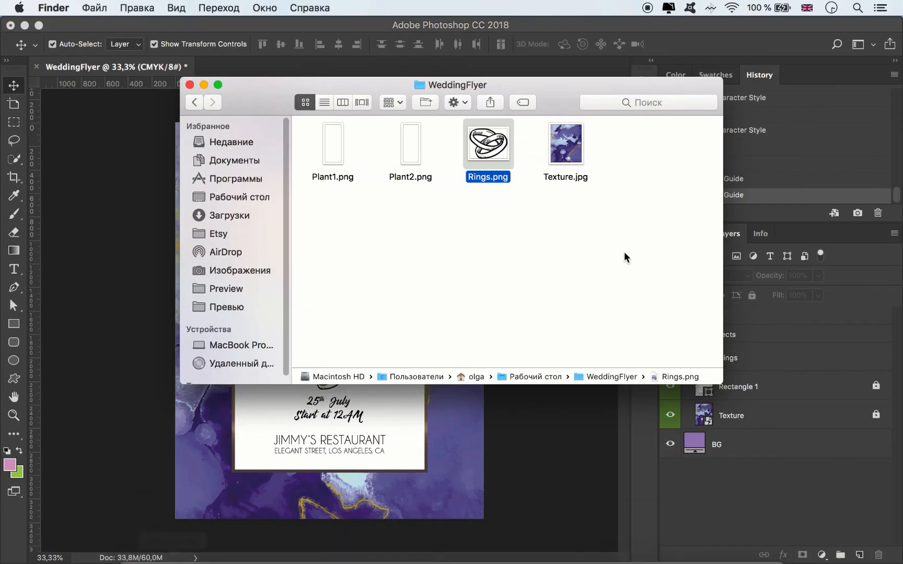
pyautogui.moveTo(338, 149); pyautogui.dragTo(435, 478)
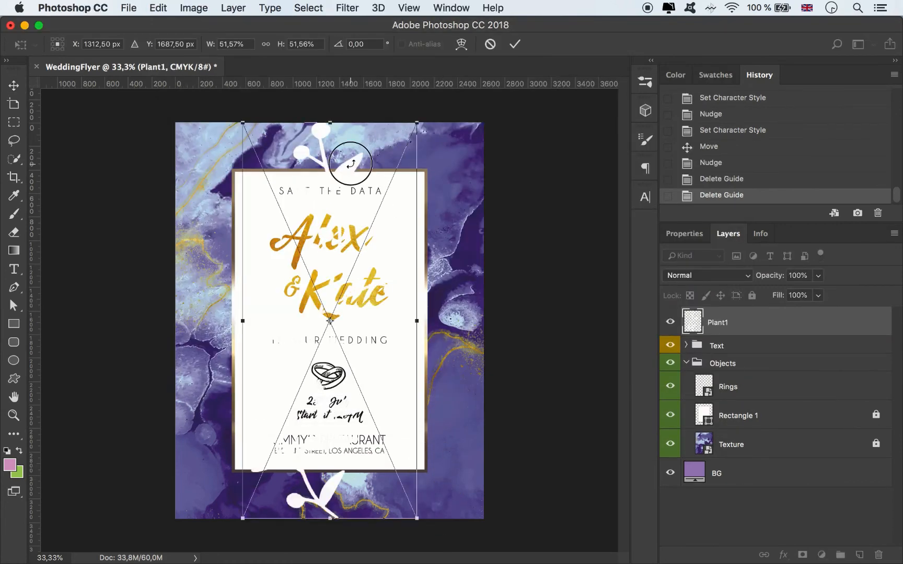
pyautogui.moveTo(350, 163); pyautogui.dragTo(418, 164)
pyautogui.moveTo(309, 123); pyautogui.dragTo(491, 293)
pyautogui.moveTo(451, 345); pyautogui.dragTo(469, 348)
pyautogui.click(515, 44)
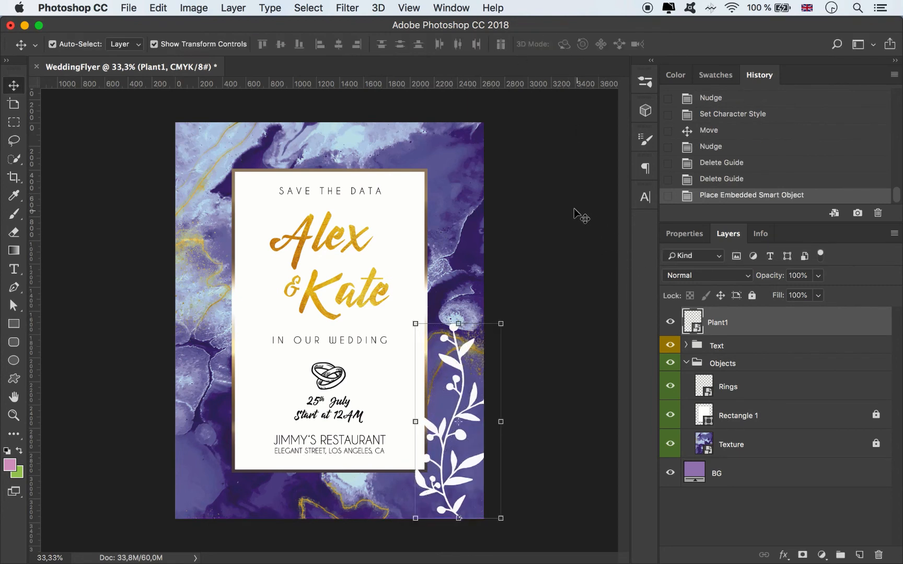
# Step: Move the Plant1 layer into the Objects group, between Rectangle 1 and Texture
pyautogui.click(571, 242)
pyautogui.click(472, 346)
pyautogui.moveTo(736, 333); pyautogui.dragTo(736, 422)
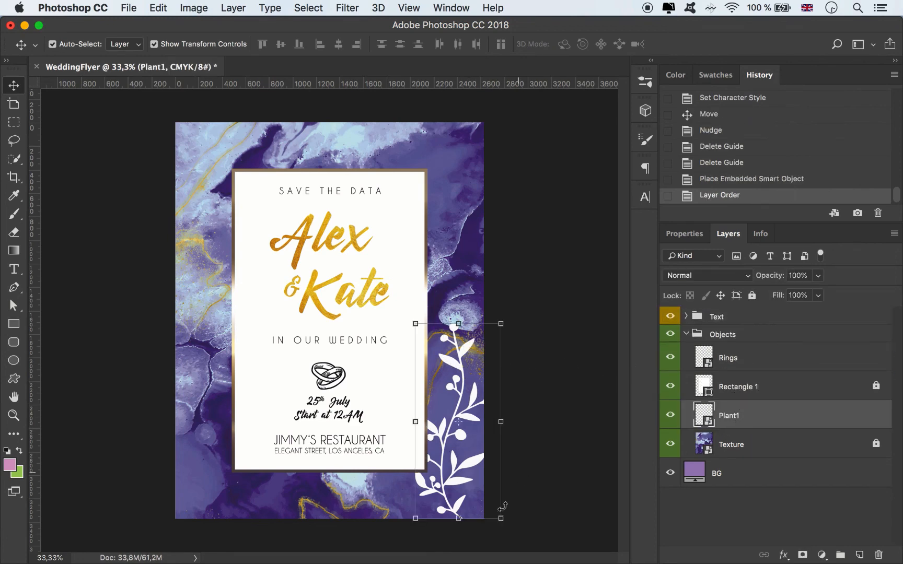
# Step: Place Plant2.png above Plant1 and scale it to about 24.5% in the flyer's lower-left corner
pyautogui.click(139, 545)
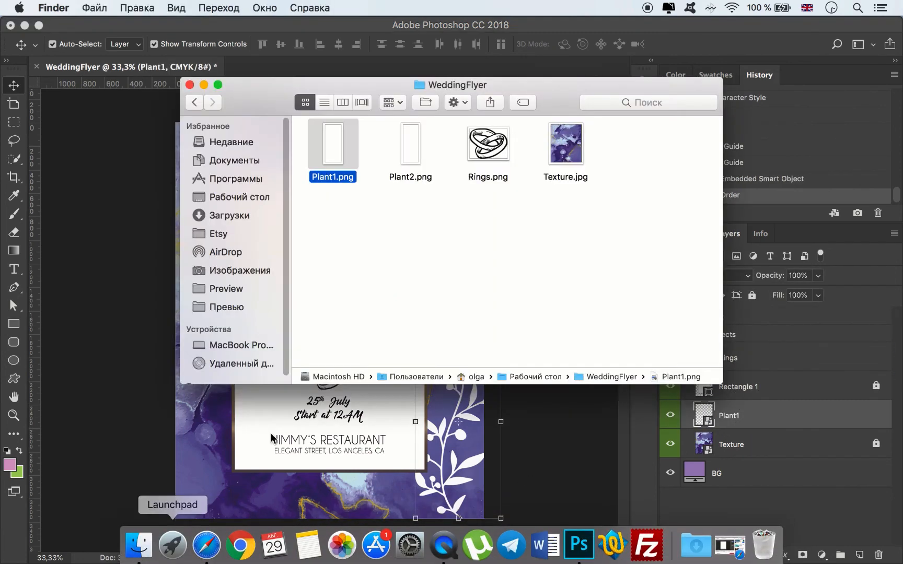
pyautogui.moveTo(410, 147); pyautogui.dragTo(468, 404)
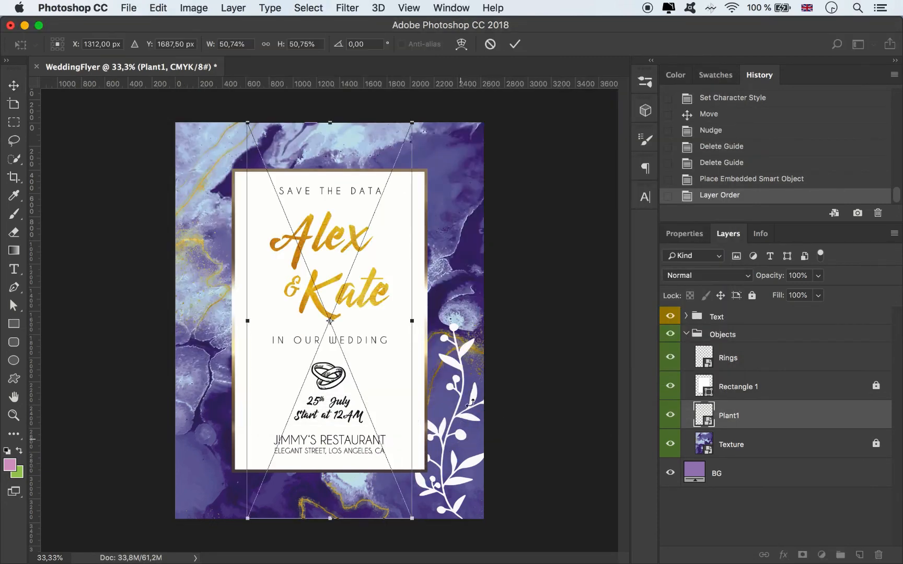
pyautogui.moveTo(412, 122); pyautogui.dragTo(316, 235)
pyautogui.moveTo(292, 488); pyautogui.dragTo(214, 491)
pyautogui.moveTo(156, 238); pyautogui.dragTo(165, 260)
pyautogui.moveTo(270, 260); pyautogui.dragTo(232, 326)
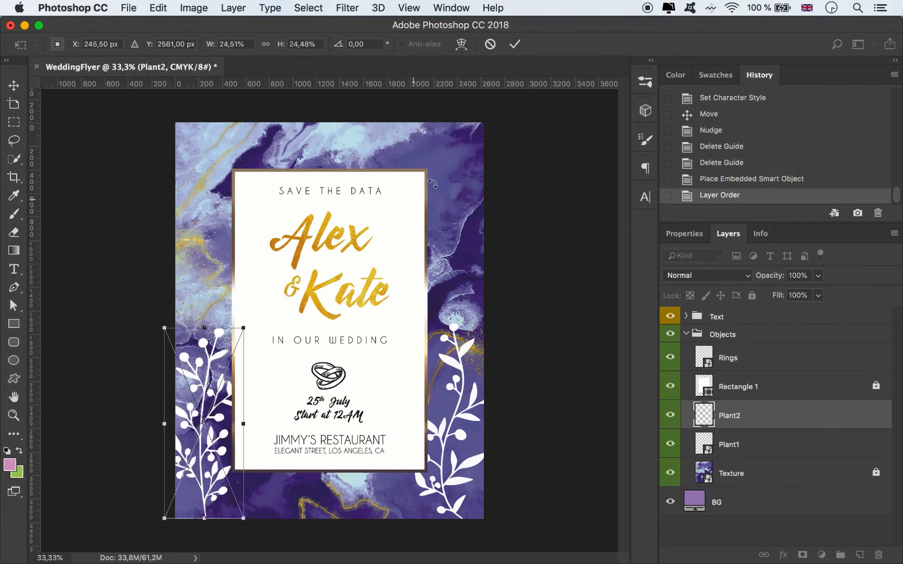
pyautogui.click(515, 44)
pyautogui.click(527, 256)
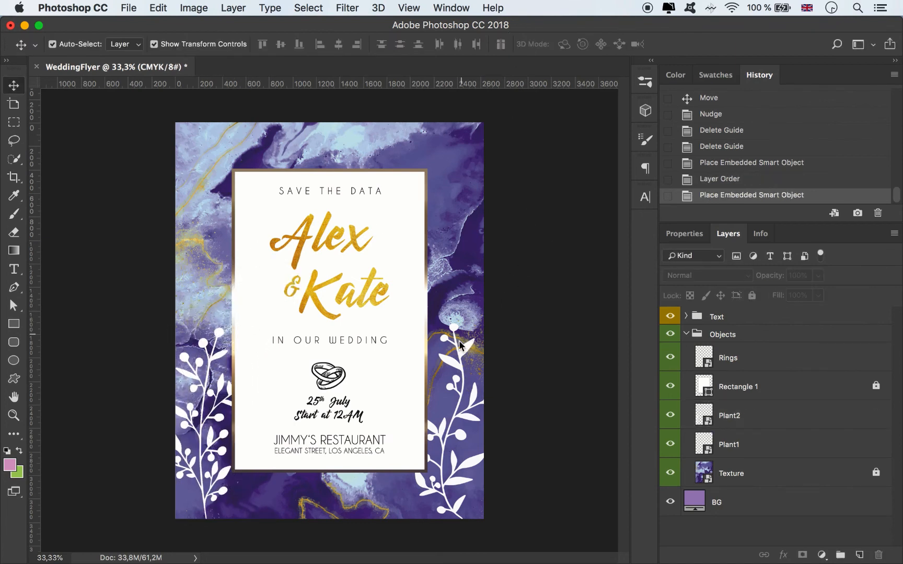
# Step: Set the Plant1 layer's opacity to 45%
pyautogui.click(455, 368)
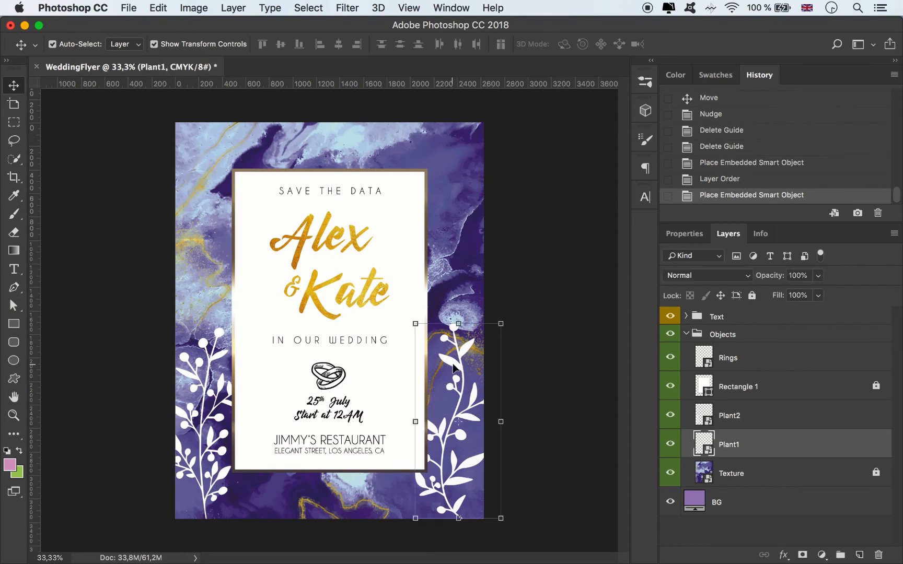
pyautogui.click(818, 276)
pyautogui.moveTo(821, 292); pyautogui.dragTo(785, 292)
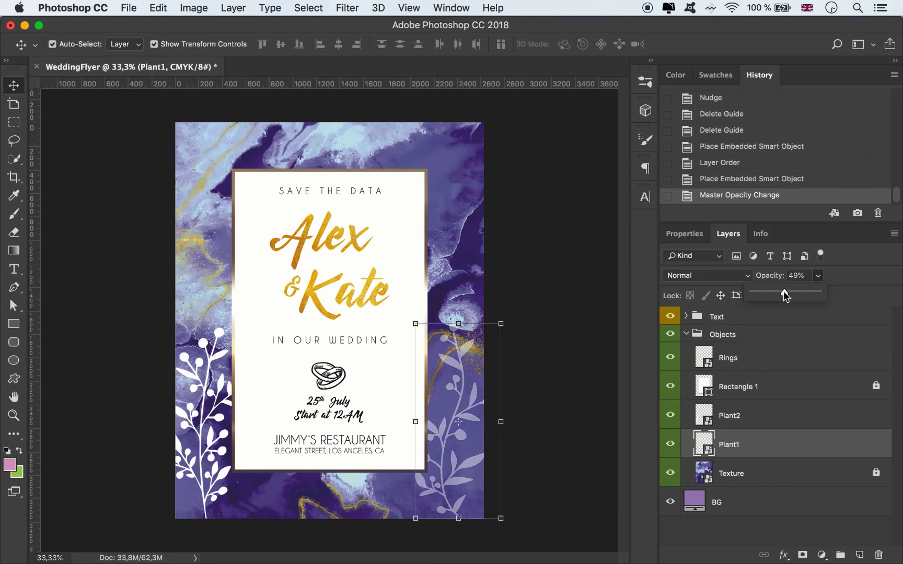
pyautogui.click(795, 276)
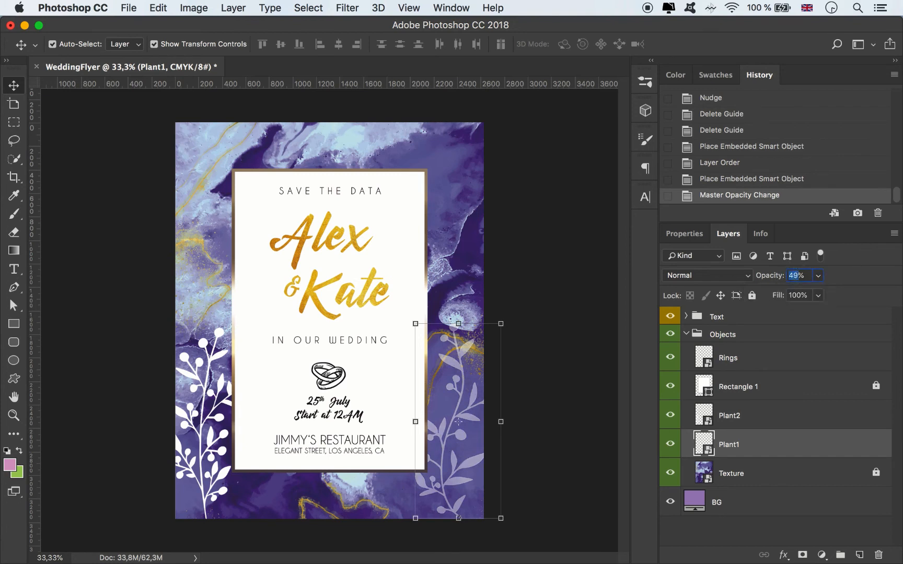
pyautogui.write('45')
# Step: Give Plant2 a dark purple #442e76 Color Overlay sampled from the marble texture and set its layer opacity to 50%
pyautogui.click(737, 417)
pyautogui.doubleClick(785, 417)
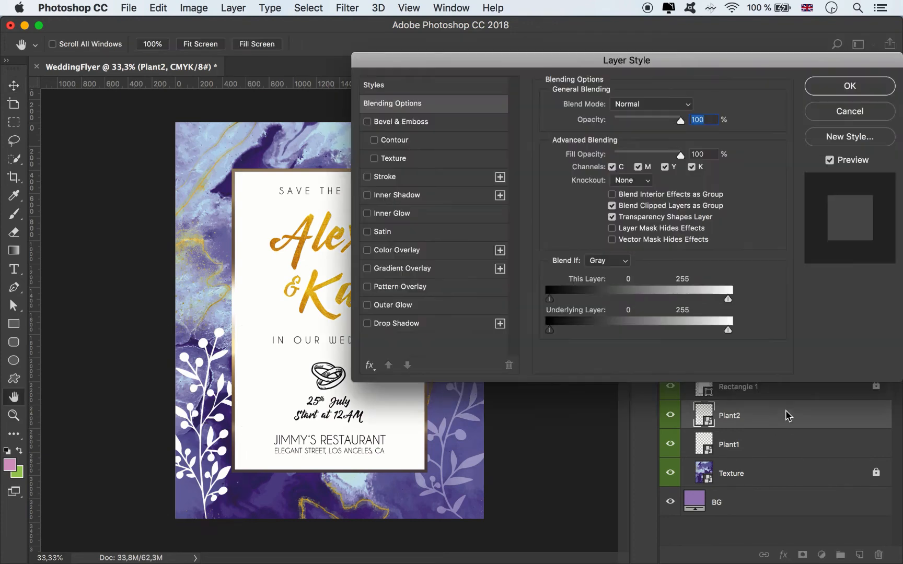
pyautogui.click(416, 251)
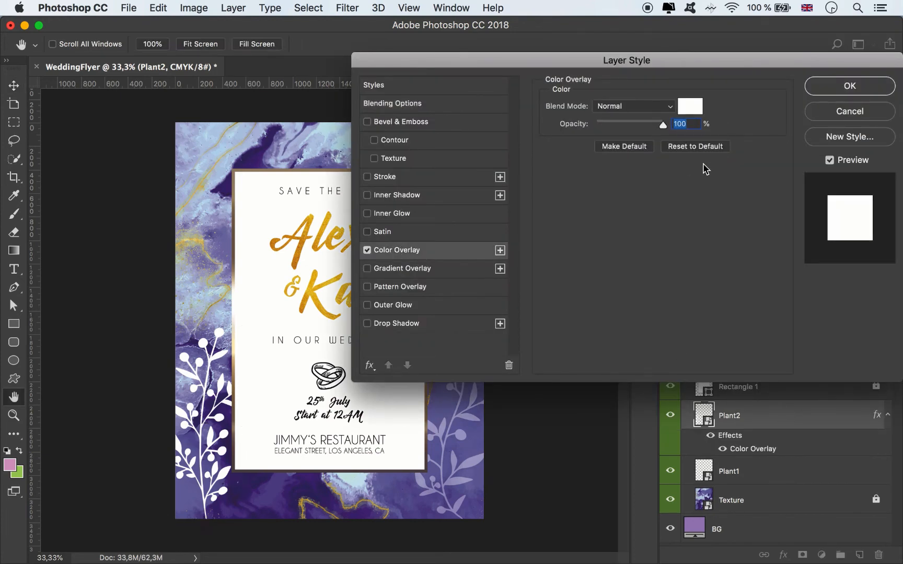
pyautogui.click(689, 107)
pyautogui.click(249, 161)
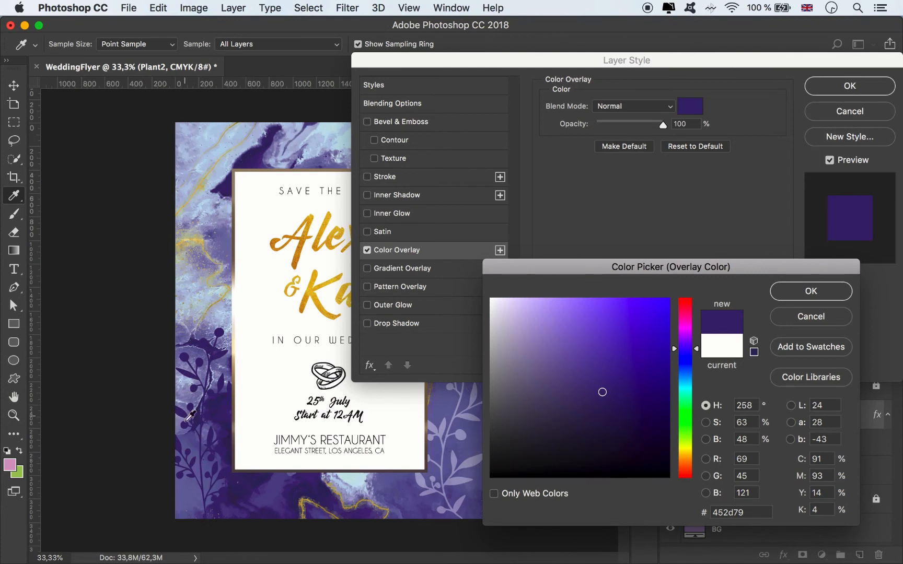
pyautogui.click(191, 485)
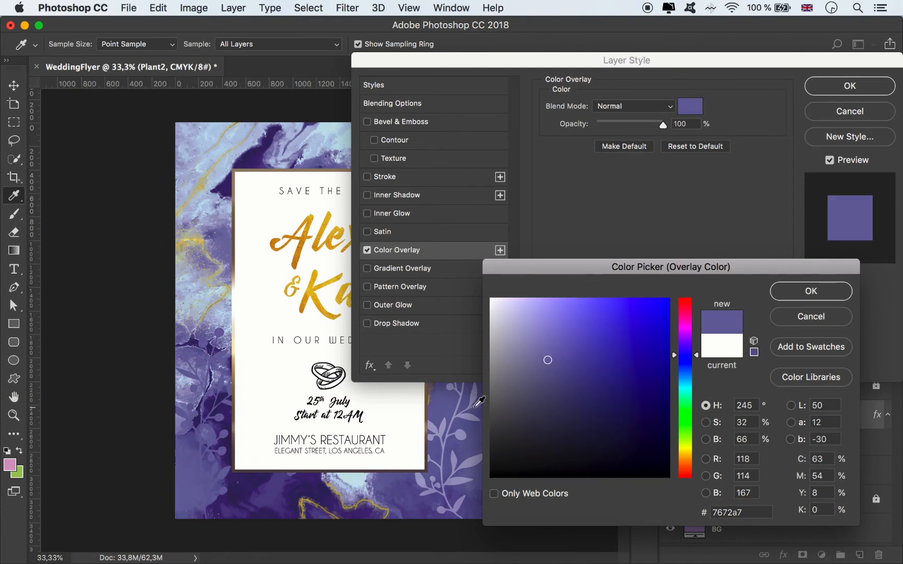
pyautogui.click(252, 164)
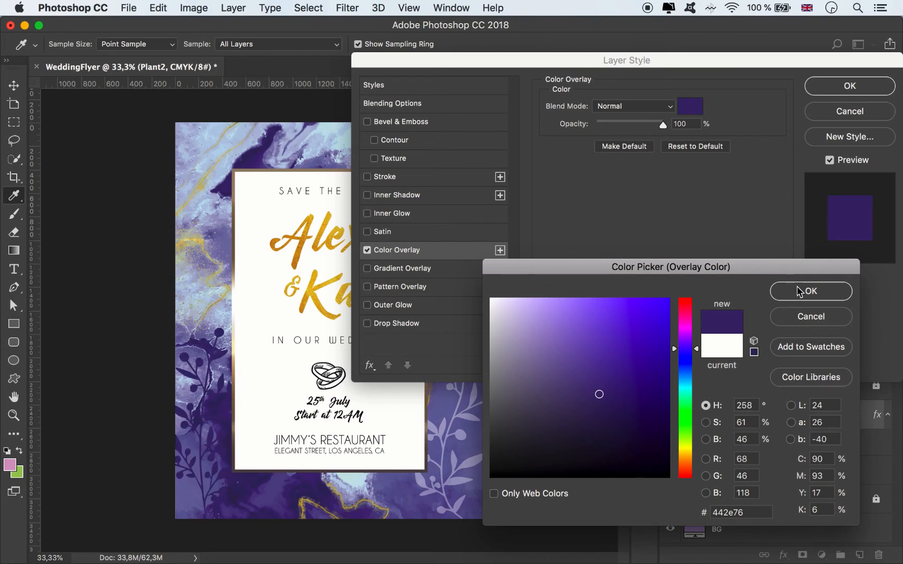
pyautogui.click(798, 288)
pyautogui.click(831, 87)
pyautogui.moveTo(818, 281); pyautogui.dragTo(787, 297)
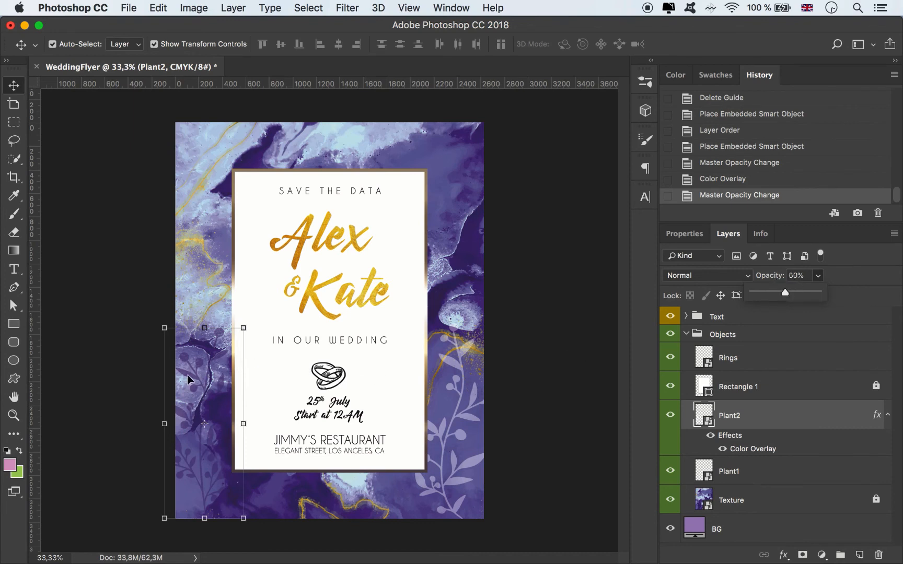
# Step: Move Plant2 to the flyer's lower-right corner, with Plant1 stacked above it and shifted towards the right edge
pyautogui.moveTo(187, 375); pyautogui.dragTo(411, 386)
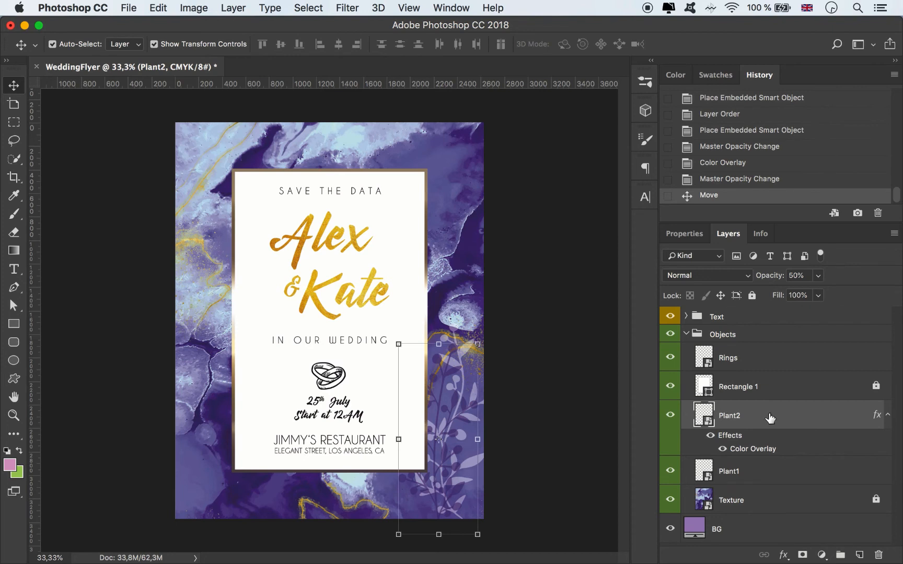
pyautogui.click(886, 418)
pyautogui.moveTo(758, 445); pyautogui.dragTo(762, 415)
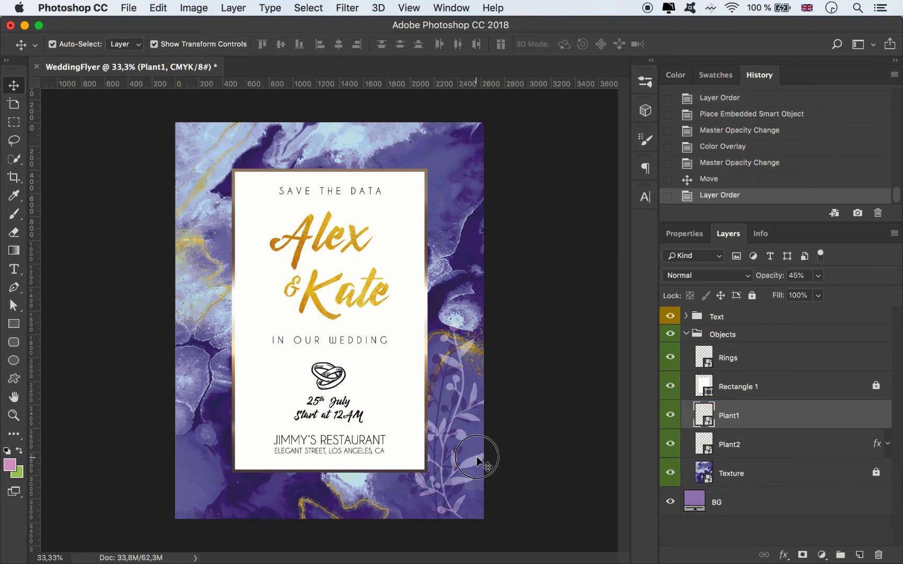
pyautogui.moveTo(477, 456); pyautogui.dragTo(492, 460)
# Step: Unlock the Texture layer, widen it slightly past the flyer's left and right edges, and lock it again
pyautogui.click(875, 473)
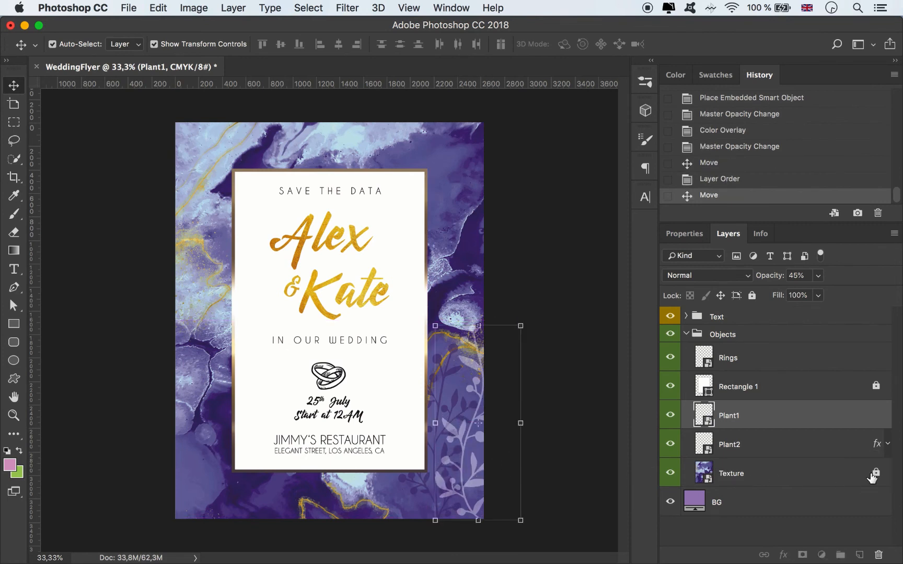
pyautogui.click(807, 480)
pyautogui.moveTo(175, 321); pyautogui.dragTo(170, 321)
pyautogui.press('Right')
pyautogui.press('Right')
pyautogui.press('Right')
pyautogui.press('Right')
pyautogui.press('Right')
pyautogui.press('Right')
pyautogui.press('Right')
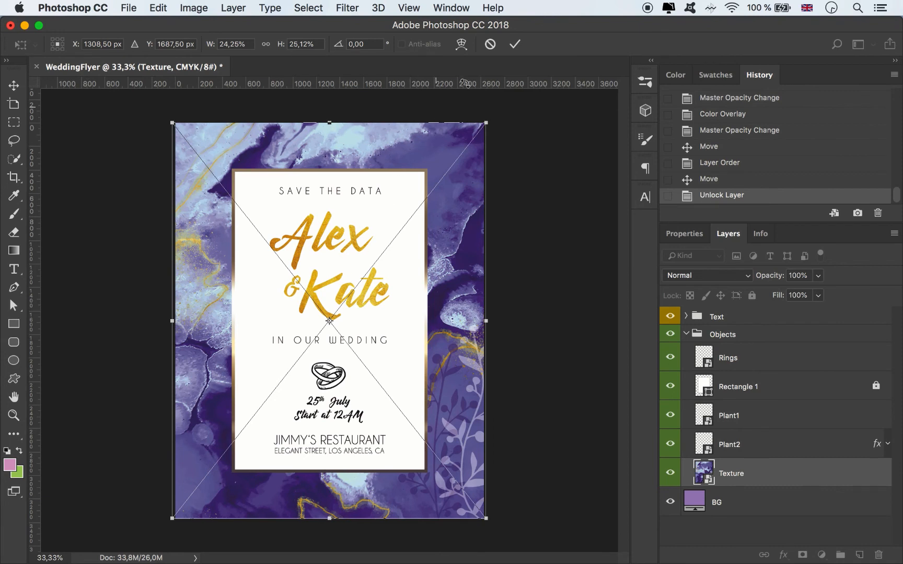
pyautogui.click(521, 47)
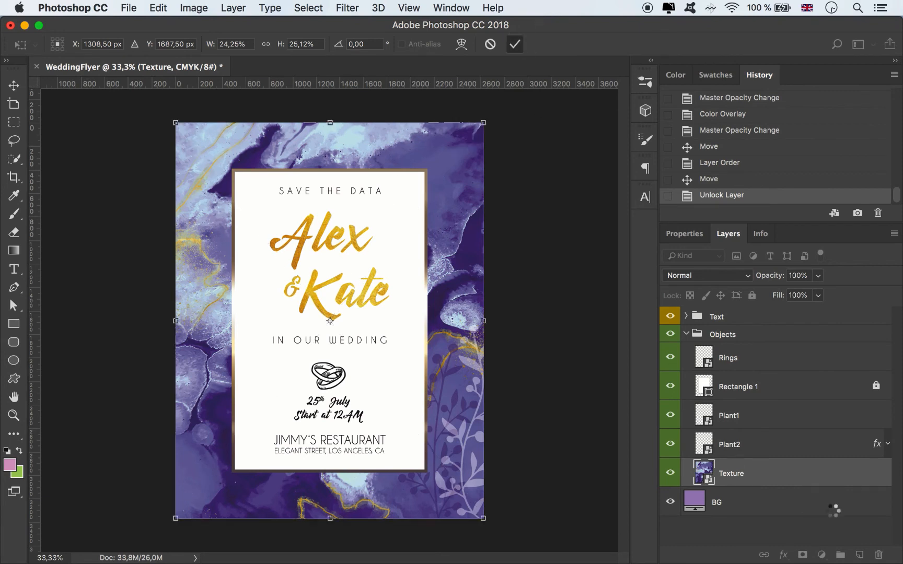
pyautogui.click(752, 295)
# Step: Duplicate Plant2 into the flyer's lower-left corner and mirror the copy horizontally
pyautogui.click(753, 439)
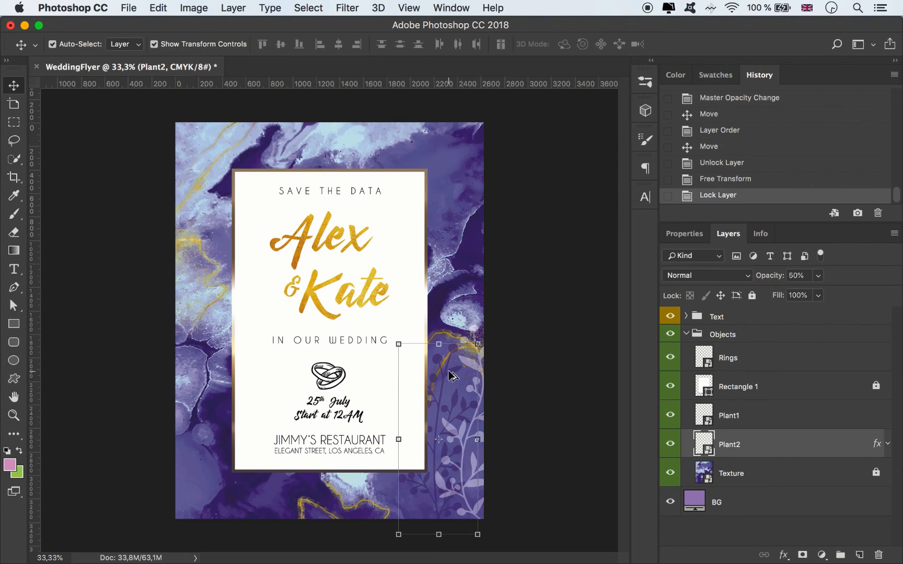
pyautogui.moveTo(450, 375); pyautogui.dragTo(214, 358)
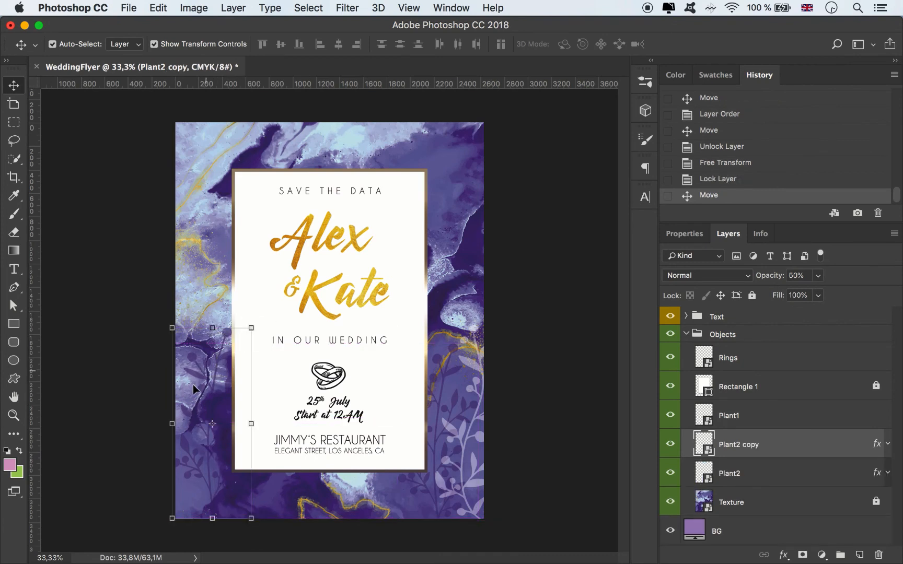
pyautogui.moveTo(172, 424); pyautogui.dragTo(252, 423)
pyautogui.moveTo(251, 423); pyautogui.dragTo(173, 415)
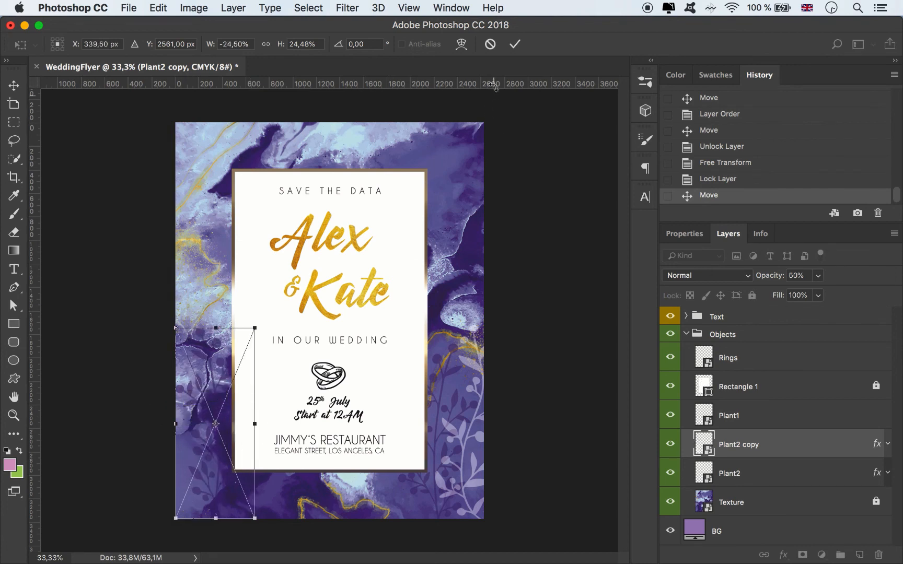
pyautogui.click(515, 45)
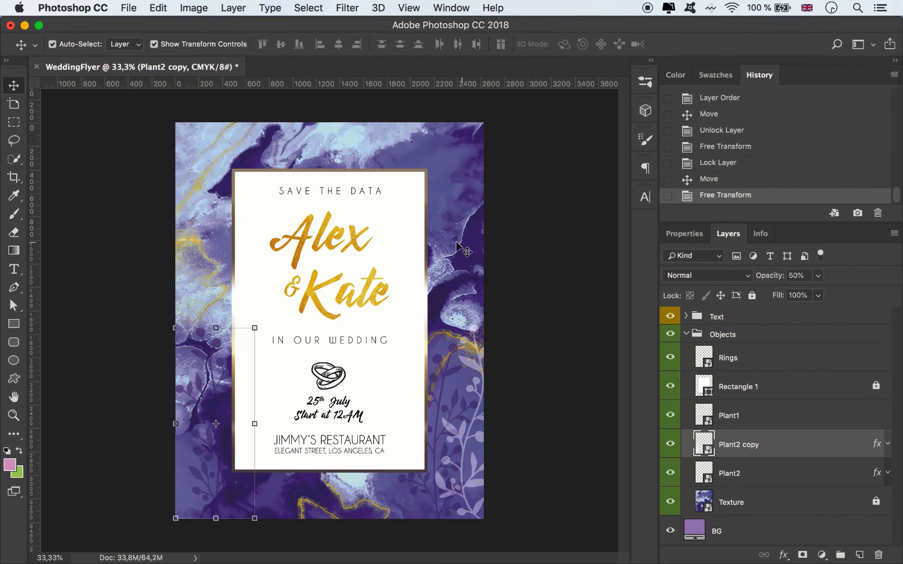
# Step: Duplicate Plant1 into the flyer's lower-left corner, mirror it horizontally, rotate it to about -15° and scale it to about 28%
pyautogui.moveTo(476, 372); pyautogui.dragTo(241, 387)
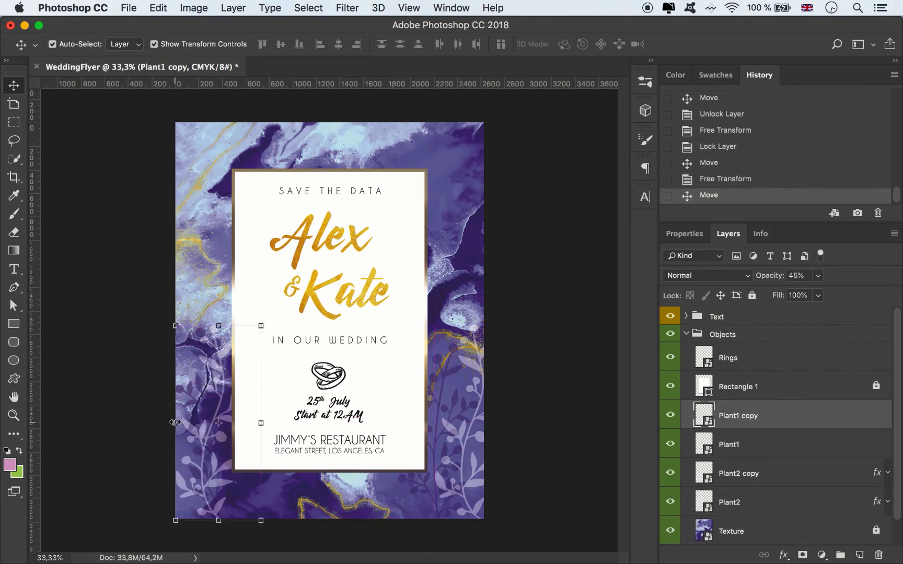
pyautogui.moveTo(176, 423)
pyautogui.mouseDown()
pyautogui.moveTo(265, 426)
pyautogui.moveTo(181, 431)
pyautogui.mouseUp()
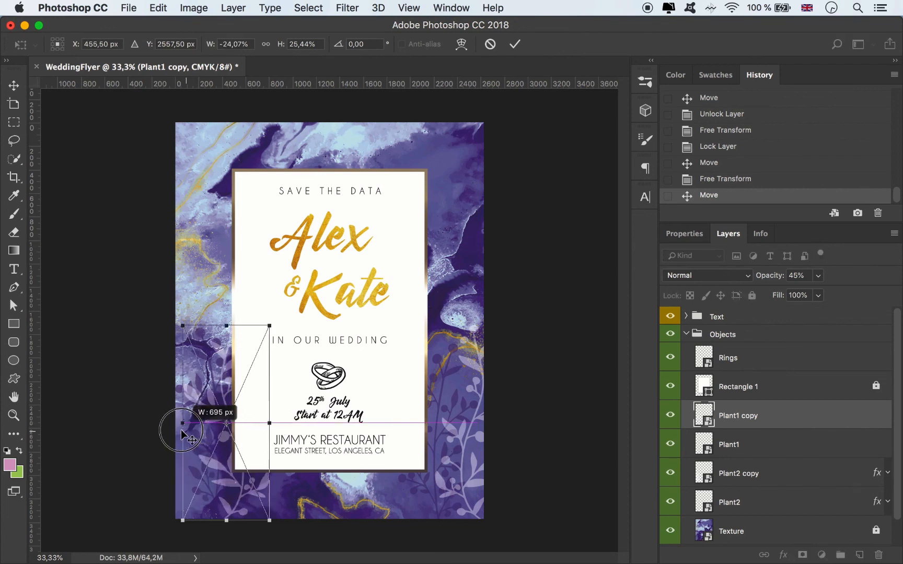
pyautogui.moveTo(233, 372); pyautogui.dragTo(217, 391)
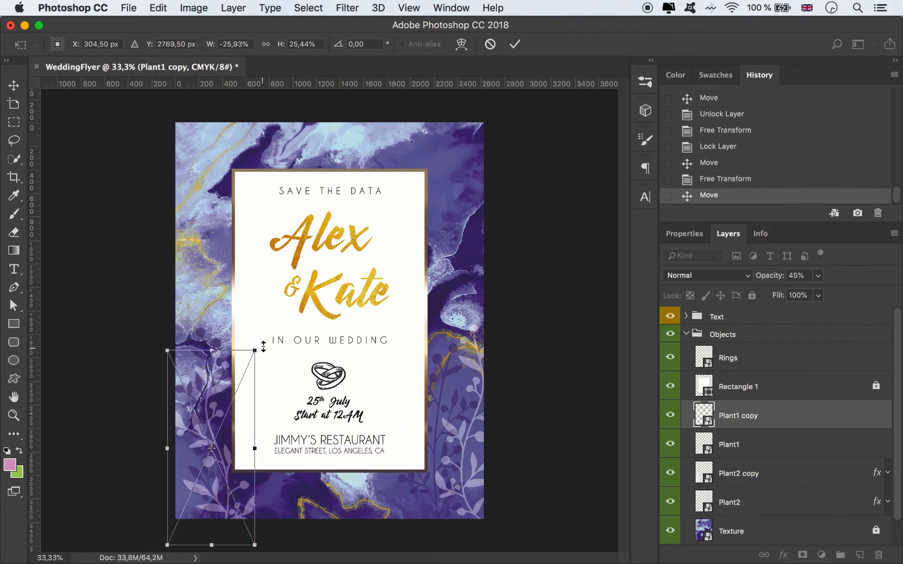
pyautogui.moveTo(264, 350); pyautogui.dragTo(185, 378)
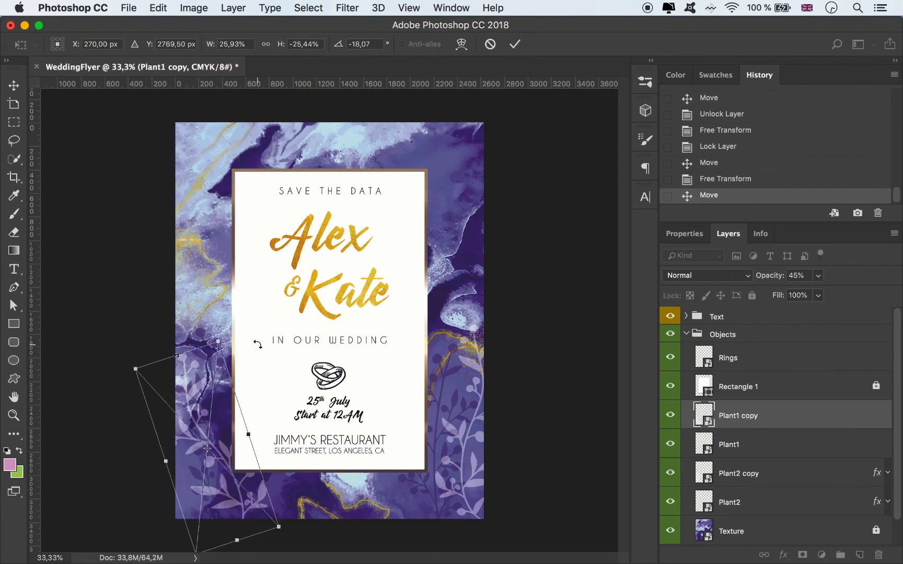
pyautogui.moveTo(246, 332); pyautogui.dragTo(249, 305)
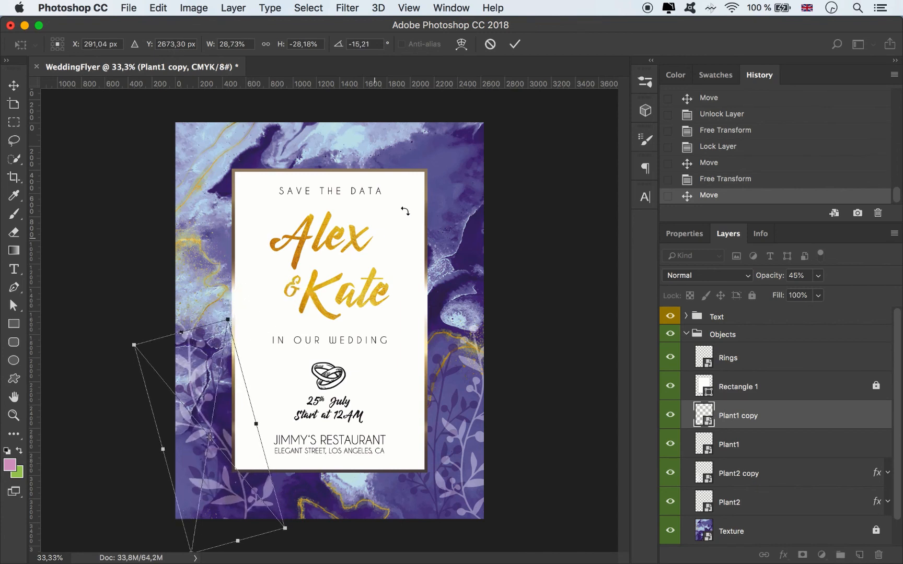
pyautogui.click(515, 44)
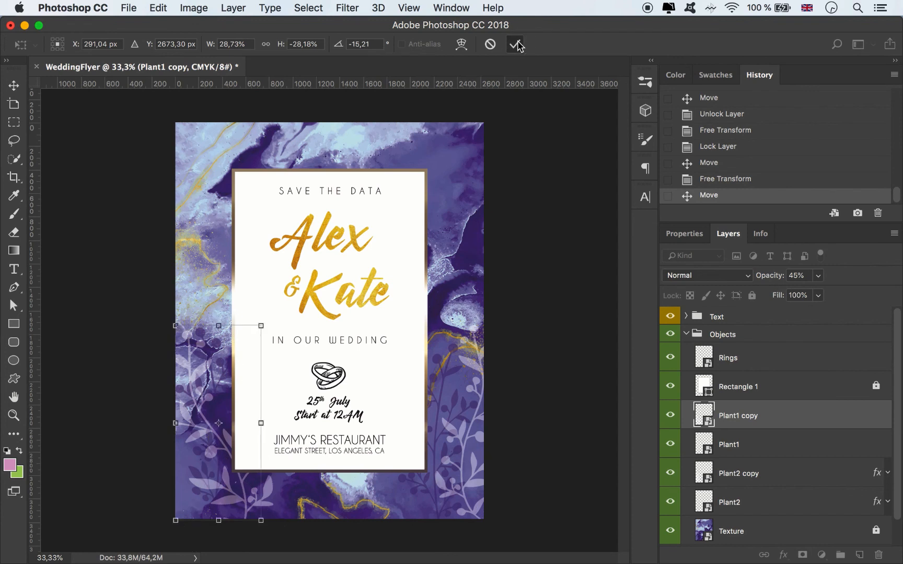
# Step: Tilt Plant2 in the lower-right corner to 4.8° and enlarge it to about 25.6%
pyautogui.click(453, 375)
pyautogui.moveTo(488, 336); pyautogui.dragTo(497, 344)
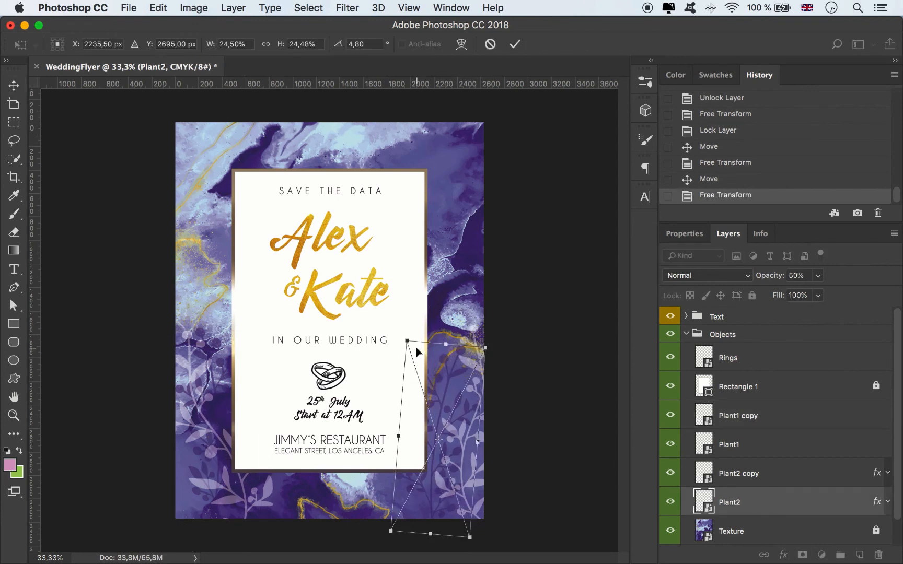
pyautogui.moveTo(407, 341)
pyautogui.mouseDown()
pyautogui.moveTo(402, 333)
pyautogui.moveTo(404, 342)
pyautogui.mouseUp()
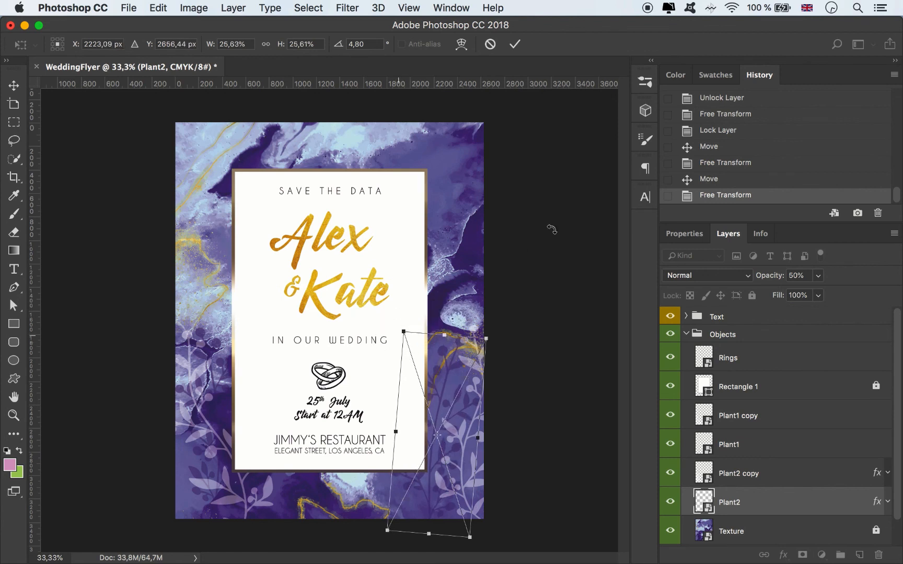
pyautogui.click(514, 44)
pyautogui.click(552, 312)
# Step: Shift Plant1 in the lower-right corner slightly inwards and rotate it to about -5.2°
pyautogui.moveTo(476, 367); pyautogui.dragTo(467, 369)
pyautogui.click(533, 323)
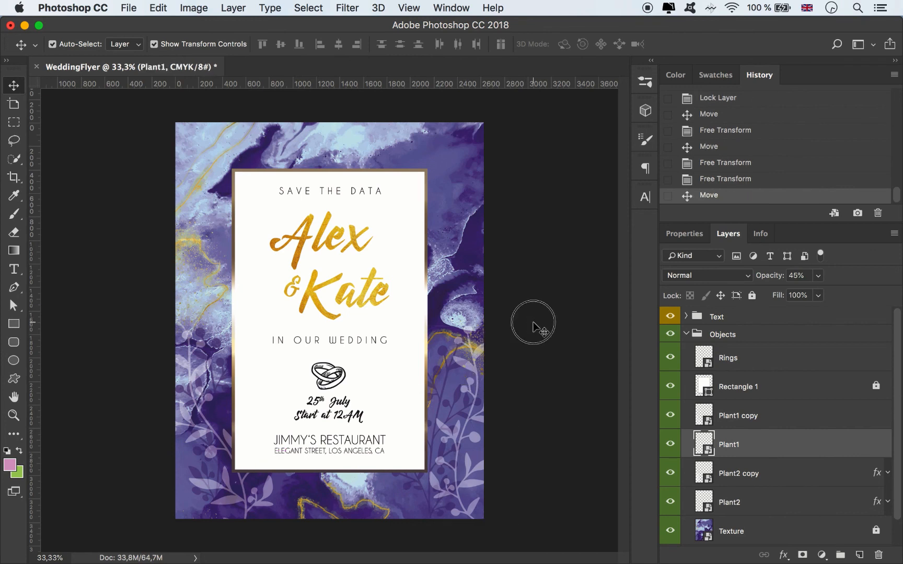
pyautogui.click(472, 370)
pyautogui.moveTo(529, 320); pyautogui.dragTo(525, 312)
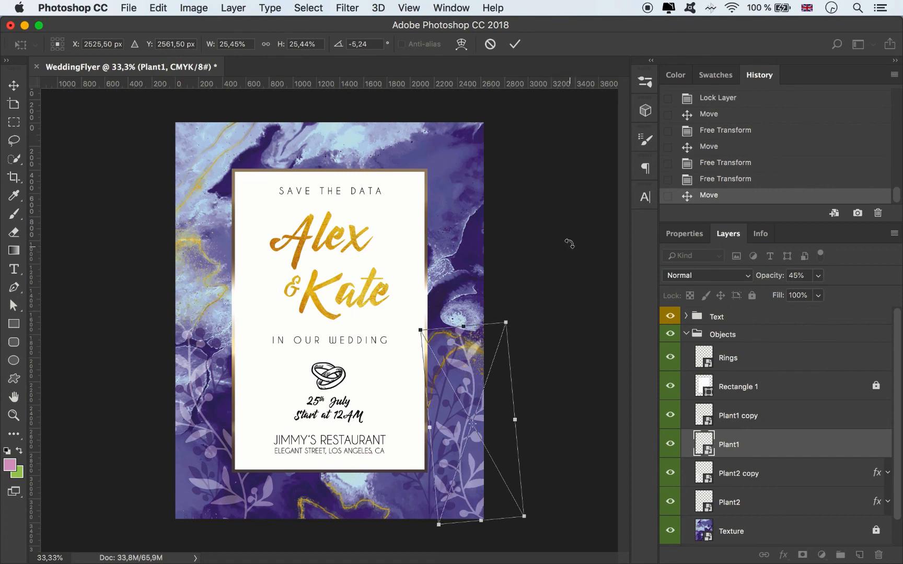
pyautogui.click(515, 44)
pyautogui.click(534, 197)
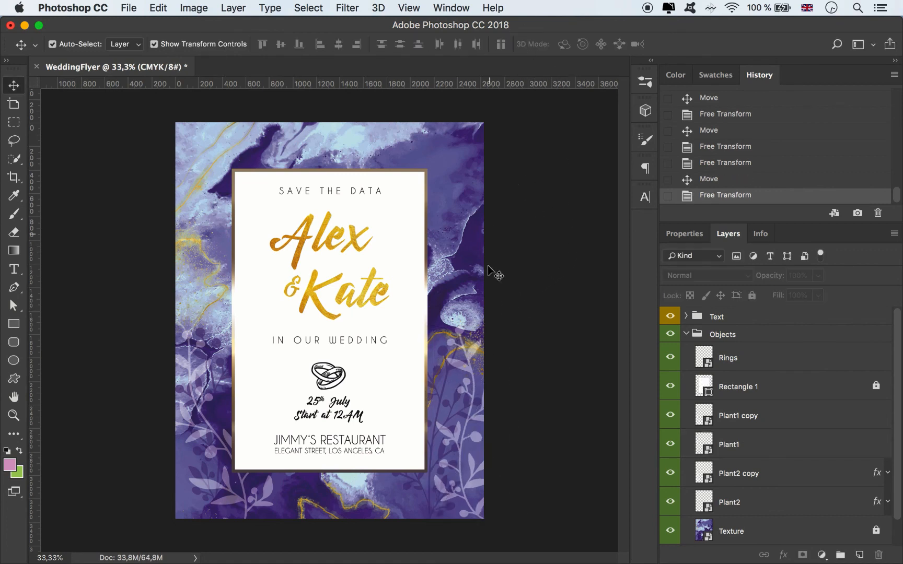
# Step: Duplicate Plant1 into the flyer's upper-right corner, turn it upside down to about -176° and scale it to about 22.8%
pyautogui.moveTo(428, 277); pyautogui.dragTo(419, 166)
pyautogui.moveTo(473, 111); pyautogui.dragTo(469, 194)
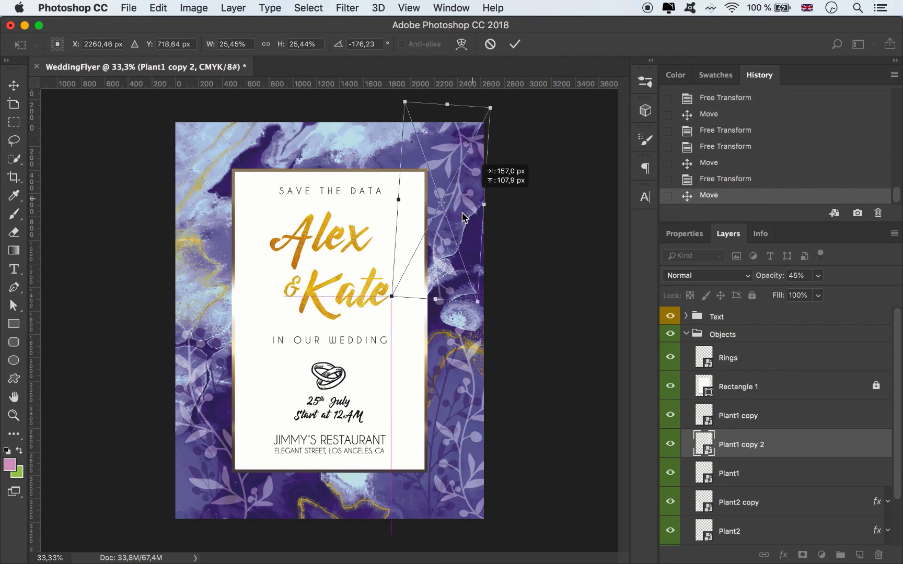
pyautogui.moveTo(393, 297); pyautogui.dragTo(401, 280)
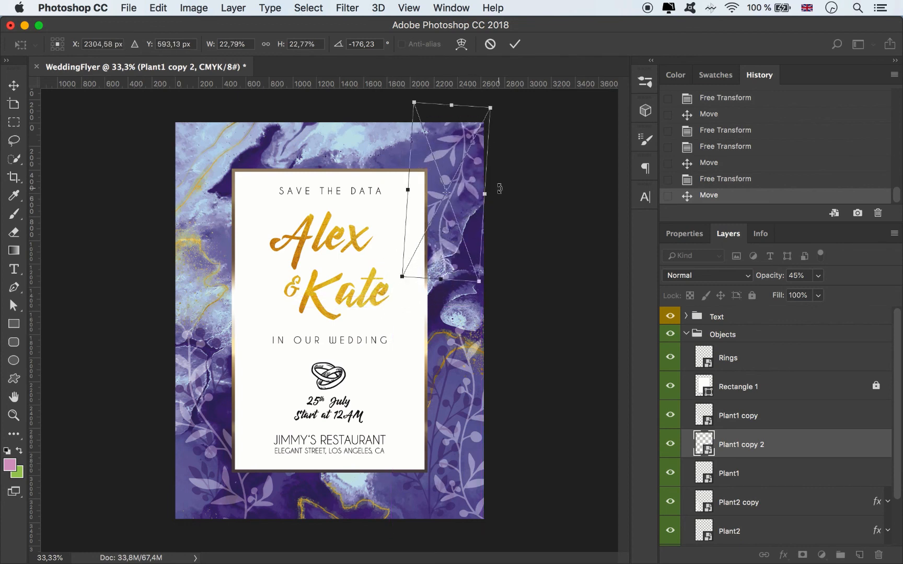
pyautogui.click(516, 46)
pyautogui.click(494, 204)
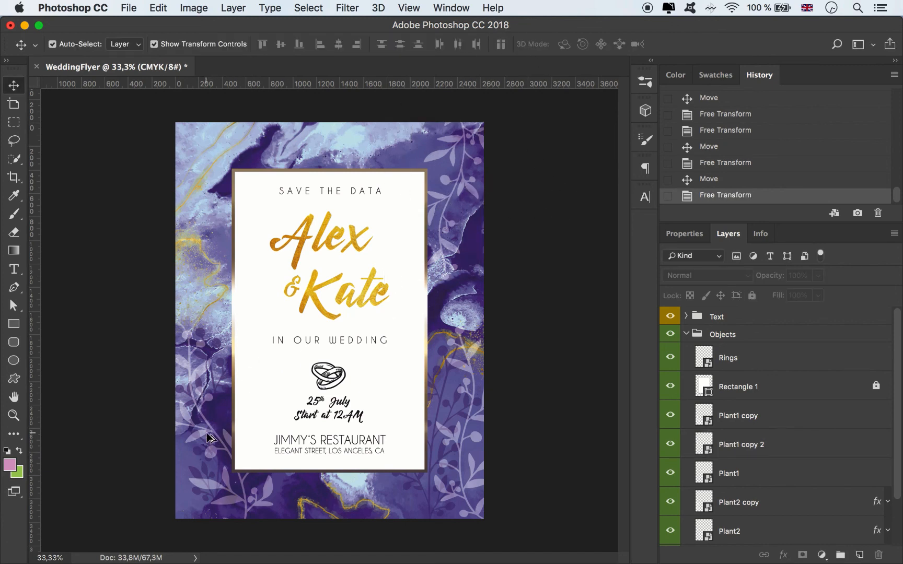
# Step: Duplicate Plant1 copy into the flyer's upper-left corner, turn it upside down to about -172° and scale it to about 24%
pyautogui.moveTo(207, 436); pyautogui.dragTo(216, 246)
pyautogui.hotkey('ctrl', 't')
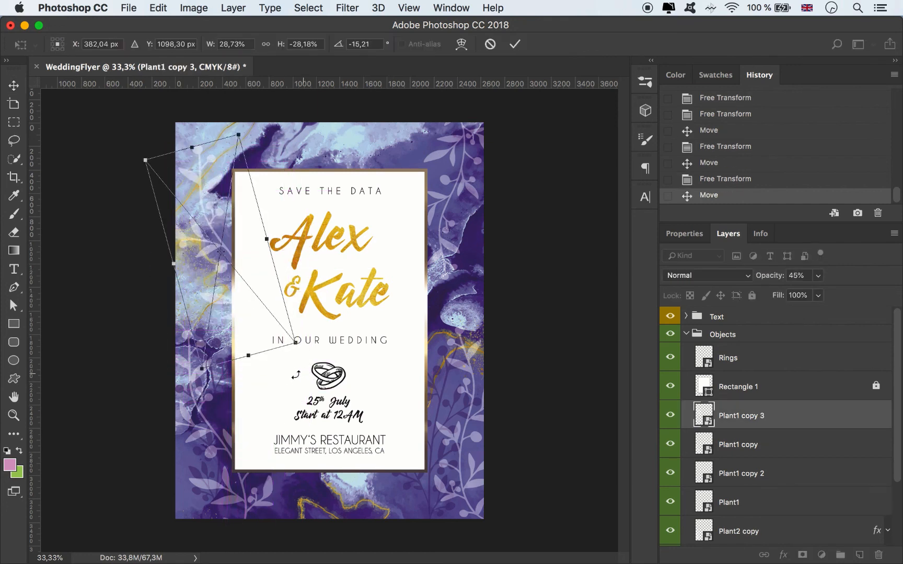
pyautogui.moveTo(205, 387); pyautogui.dragTo(235, 102)
pyautogui.moveTo(188, 366); pyautogui.dragTo(202, 323)
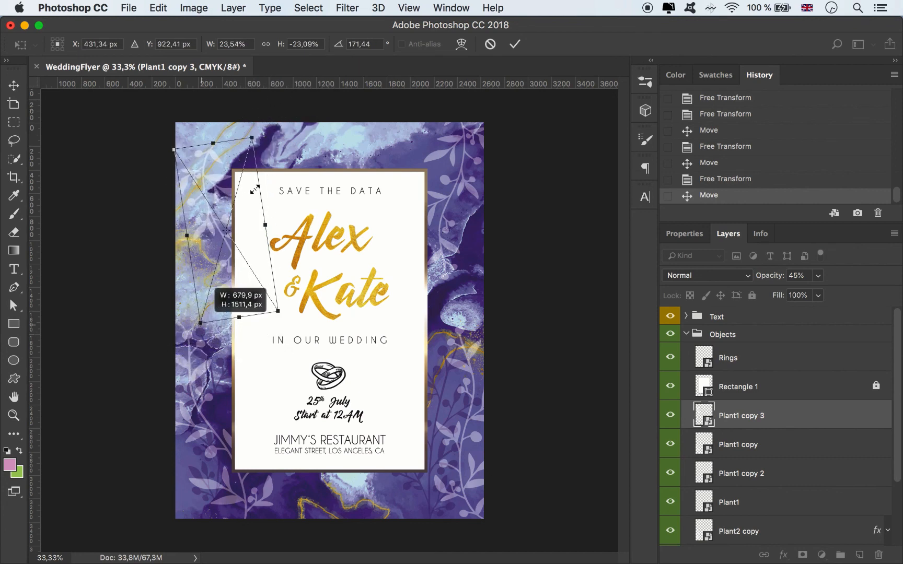
pyautogui.moveTo(212, 149); pyautogui.dragTo(207, 124)
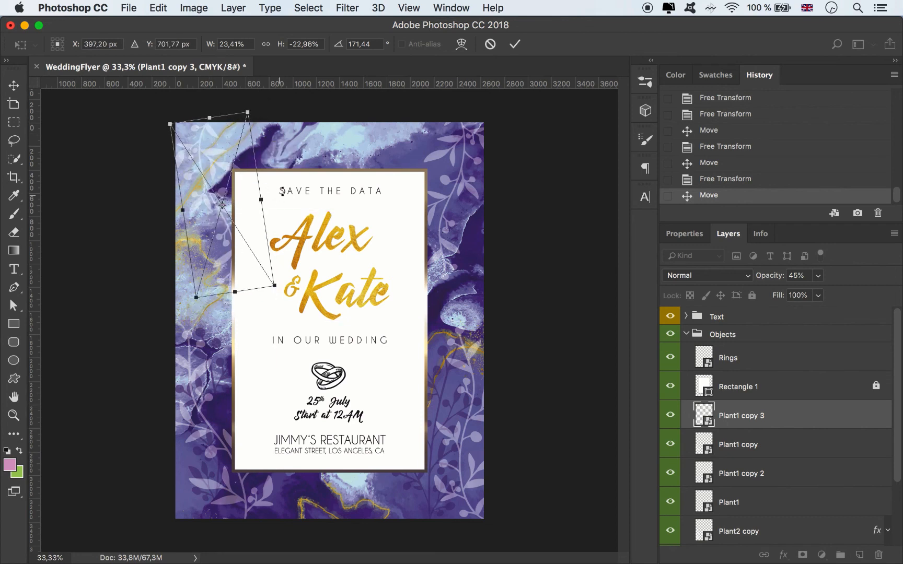
pyautogui.moveTo(283, 189)
pyautogui.mouseDown()
pyautogui.moveTo(273, 210)
pyautogui.moveTo(291, 214)
pyautogui.moveTo(275, 205)
pyautogui.mouseUp()
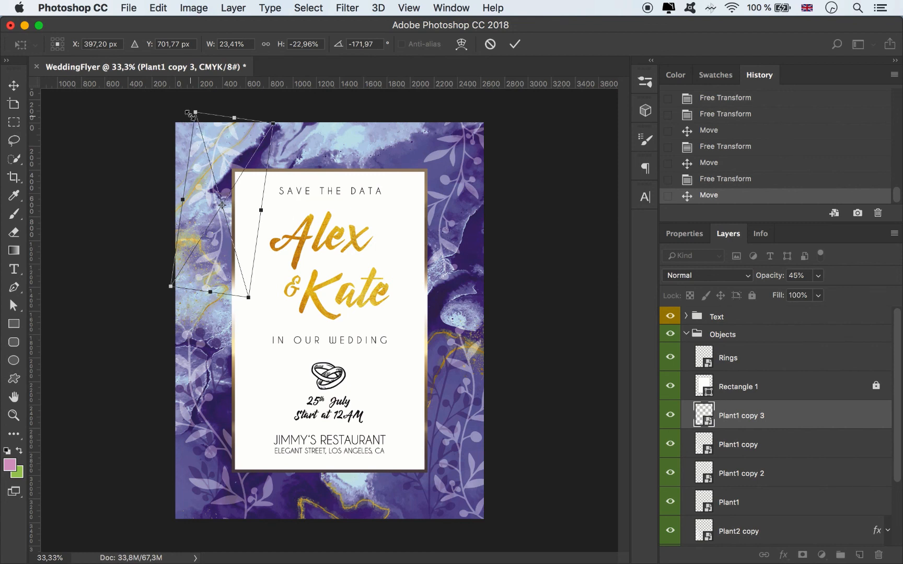
pyautogui.moveTo(193, 111); pyautogui.dragTo(189, 105)
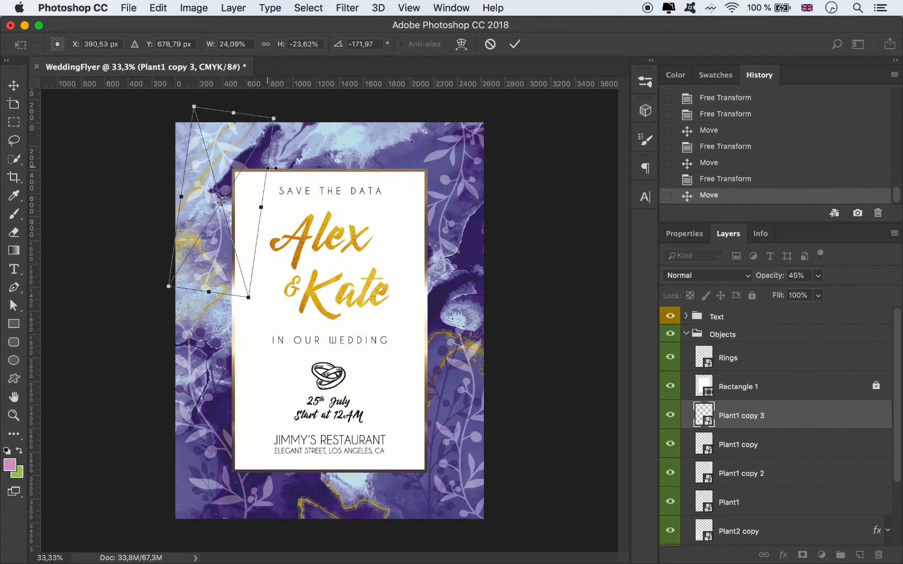
pyautogui.click(512, 45)
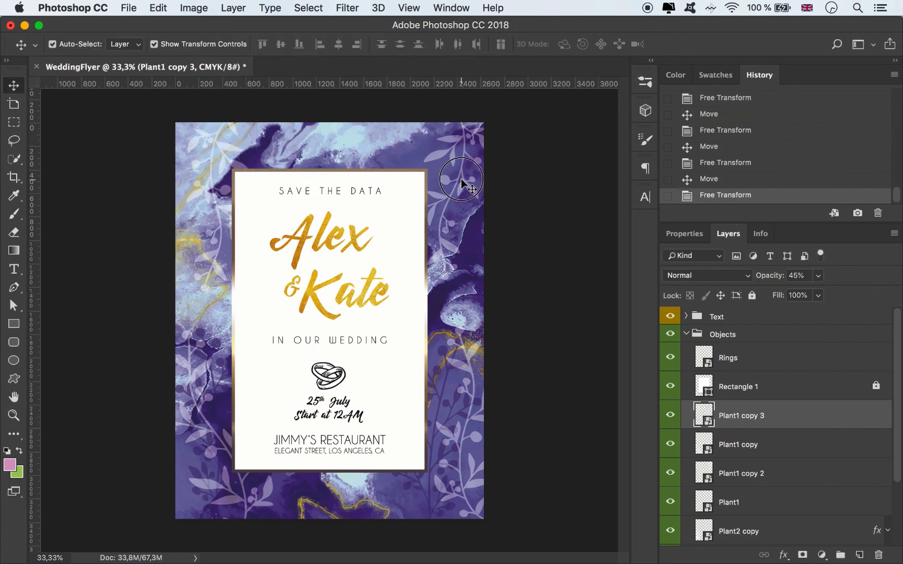
# Step: Enlarge the upper-right plant, Plant1 copy 2, to about 24.2% and rotate it to about -173°
pyautogui.click(465, 214)
pyautogui.moveTo(427, 289); pyautogui.dragTo(491, 308)
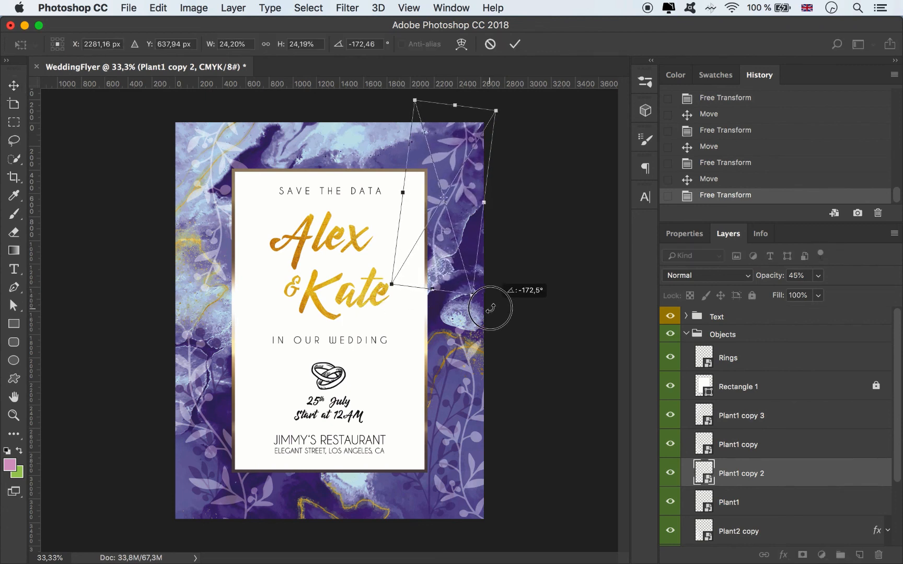
pyautogui.click(514, 44)
pyautogui.click(575, 302)
# Step: Rename the layers Plant1, Plant2 copy and Plant2 to Plant
pyautogui.scroll(-3, 766, 478)
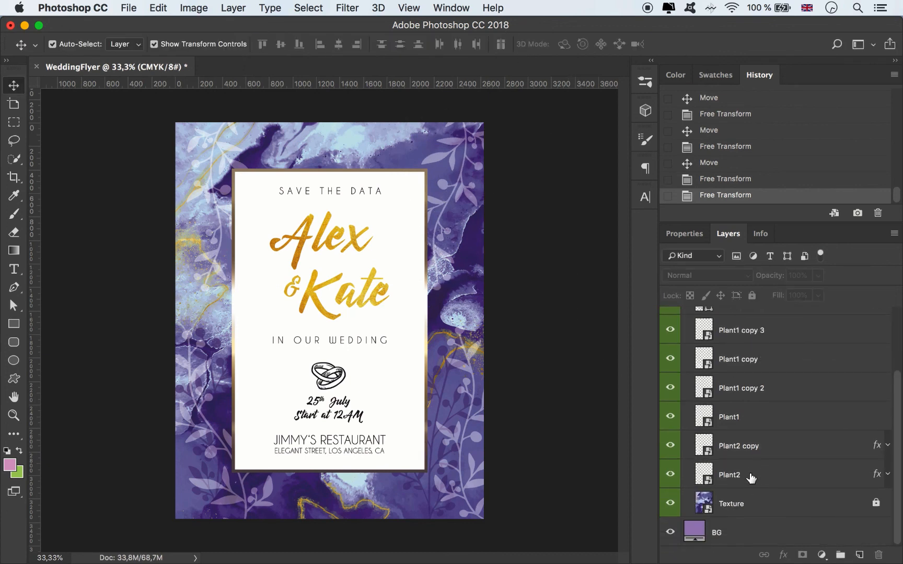
pyautogui.doubleClick(731, 421)
pyautogui.press('super+c')
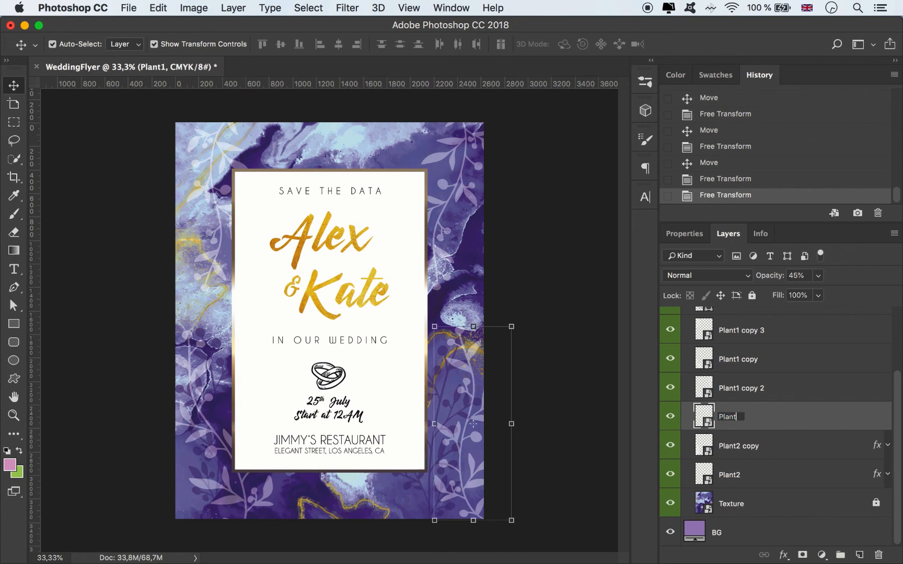
pyautogui.press('Tab')
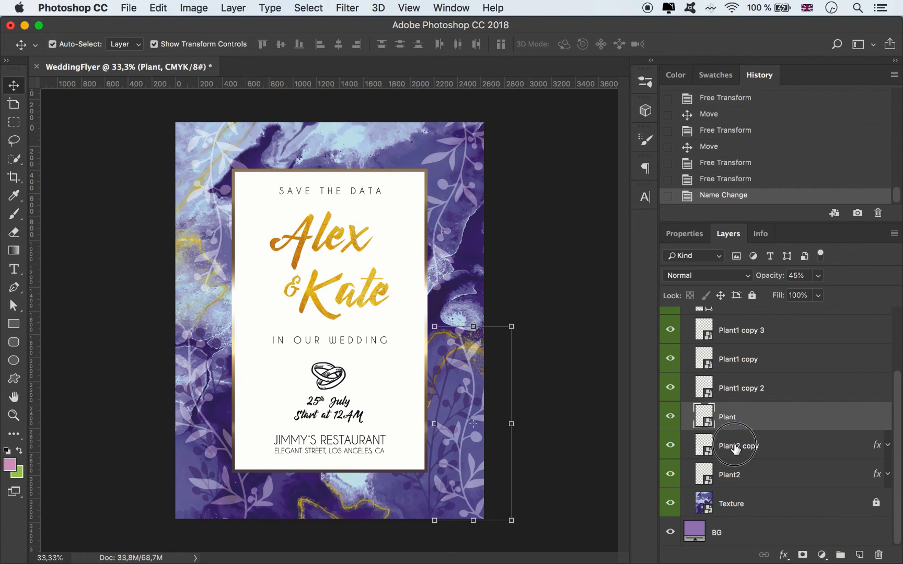
pyautogui.press('super+v')
pyautogui.press('Tab')
pyautogui.press('super+v')
pyautogui.press('Return')
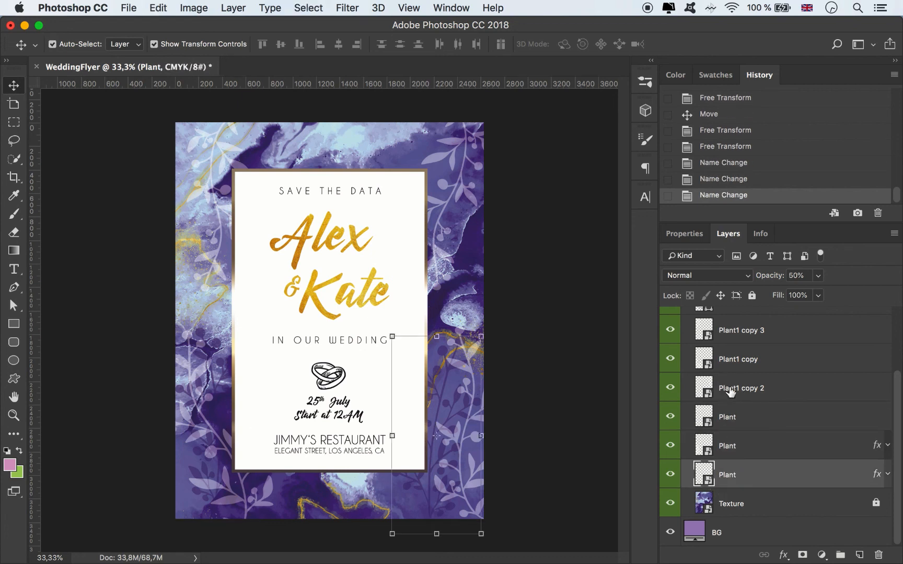
# Step: Rename the layers Plant1 copy 2, Plant1 copy and Plant1 copy 3 to Plant
pyautogui.doubleClick(731, 392)
pyautogui.press('super+v')
pyautogui.scroll(1, 780, 416)
pyautogui.doubleClick(739, 391)
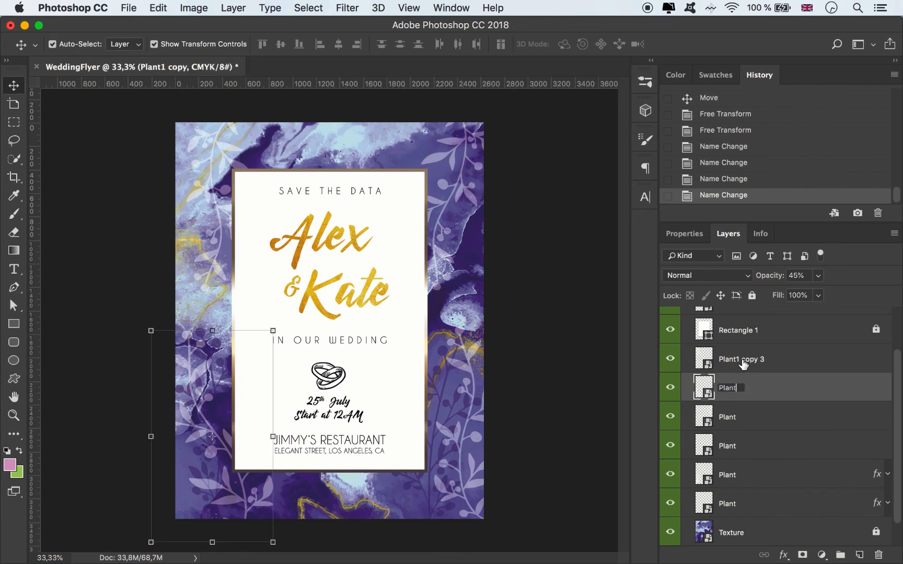
pyautogui.press('super+v')
pyautogui.hotkey('shift', 'Tab')
pyautogui.press('super+v')
pyautogui.scroll(2, 820, 393)
pyautogui.press('Return')
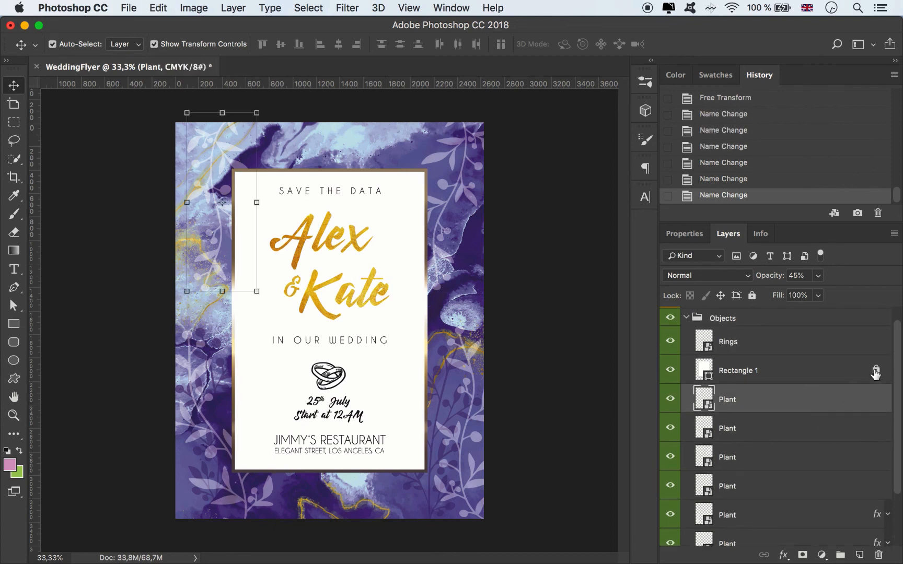
# Step: Unlock Rectangle 1 and change its stroke to the brown-and-gold striped gradient preset
pyautogui.click(825, 375)
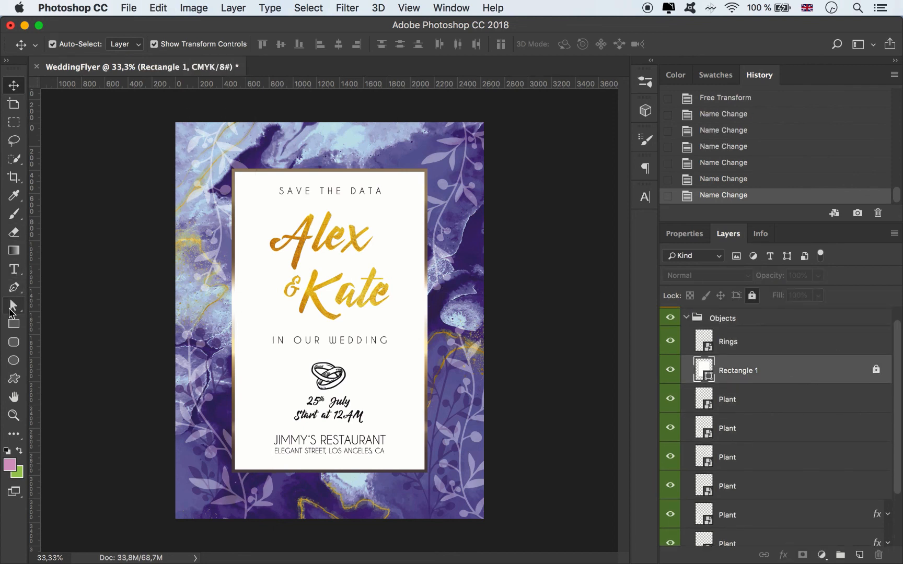
pyautogui.click(14, 306)
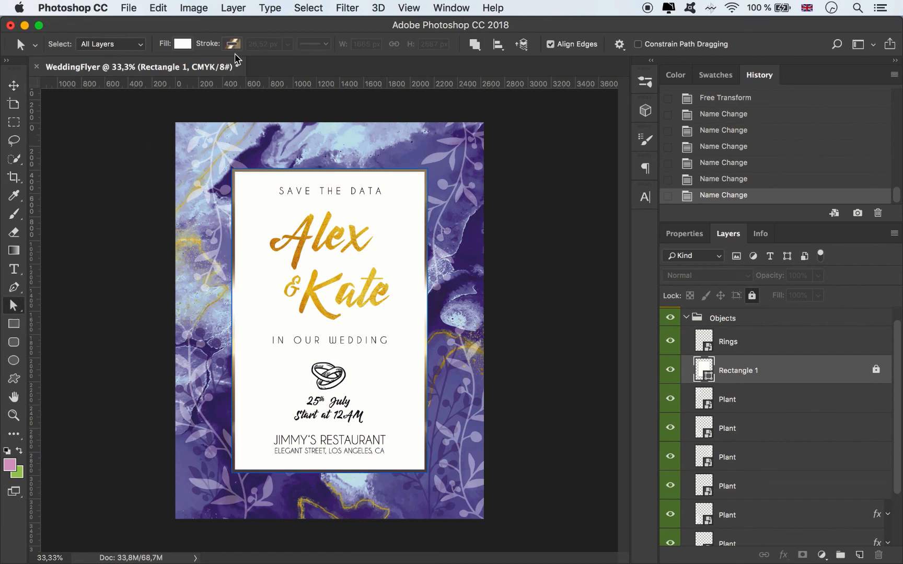
pyautogui.click(874, 371)
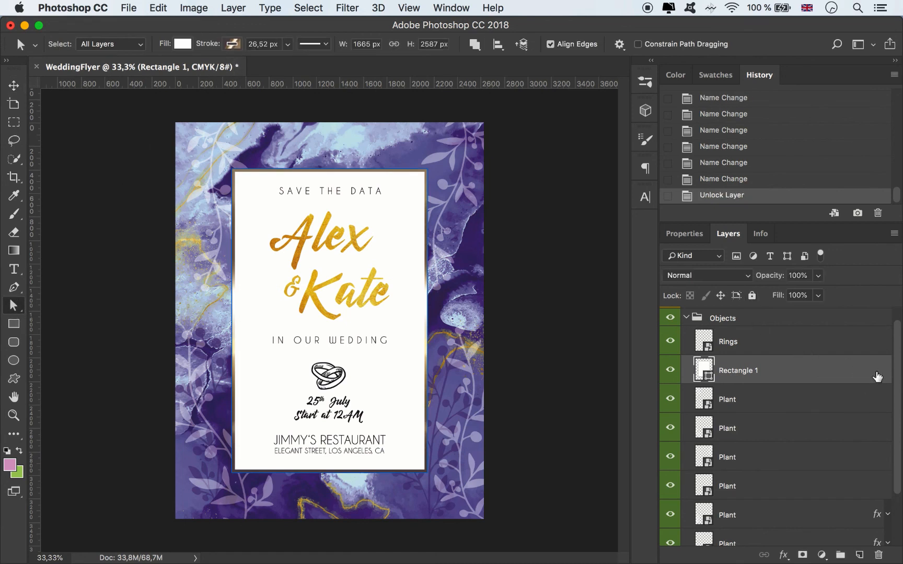
pyautogui.click(232, 45)
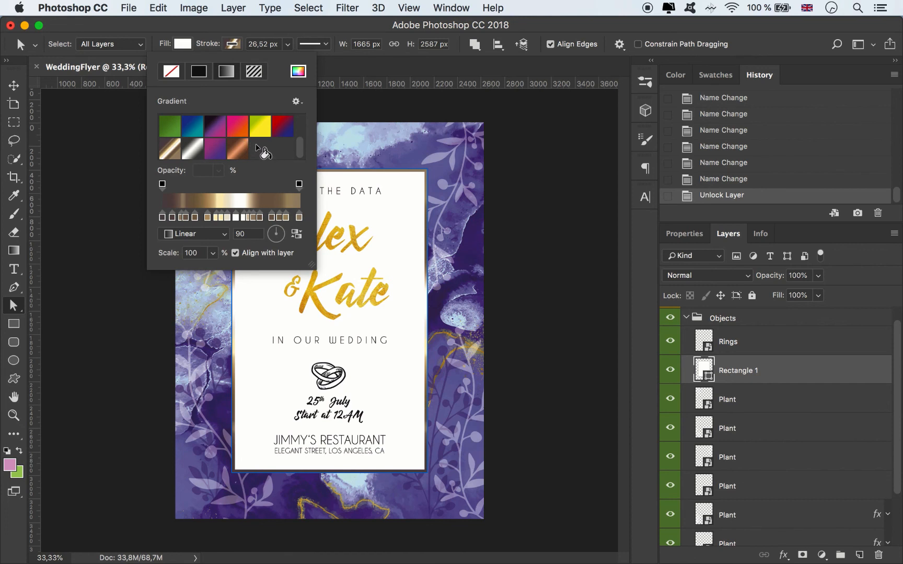
pyautogui.scroll(5, 261, 152)
pyautogui.click(261, 126)
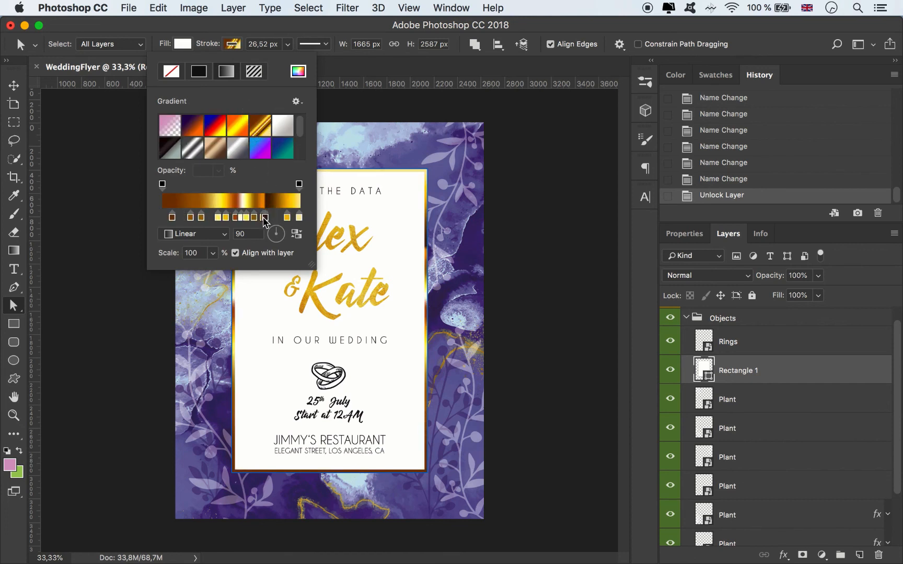
# Step: Remove the darkest colour stops from Rectangle 1's stroke gradient, respace the remaining stops for a smoother gold, and collapse the Objects group
pyautogui.moveTo(268, 222); pyautogui.dragTo(262, 239)
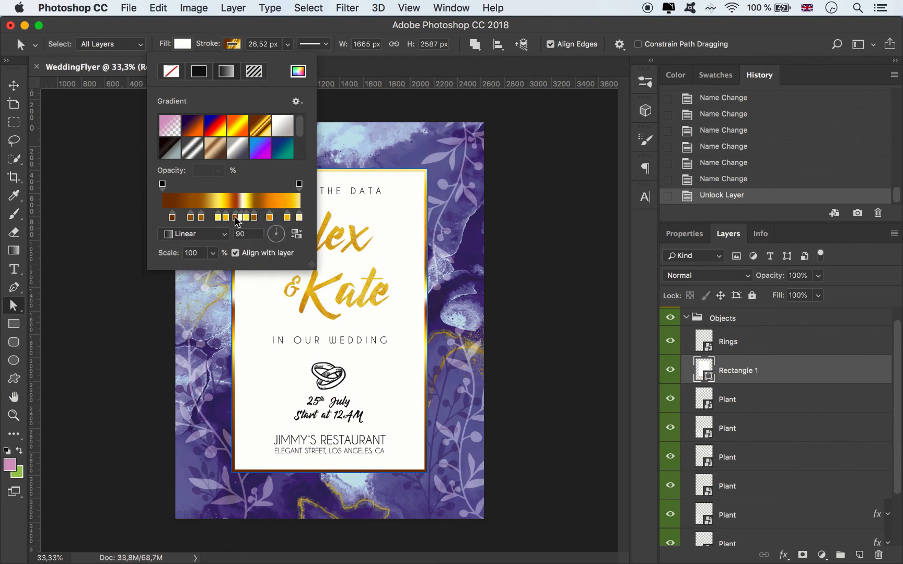
pyautogui.moveTo(237, 222); pyautogui.dragTo(239, 265)
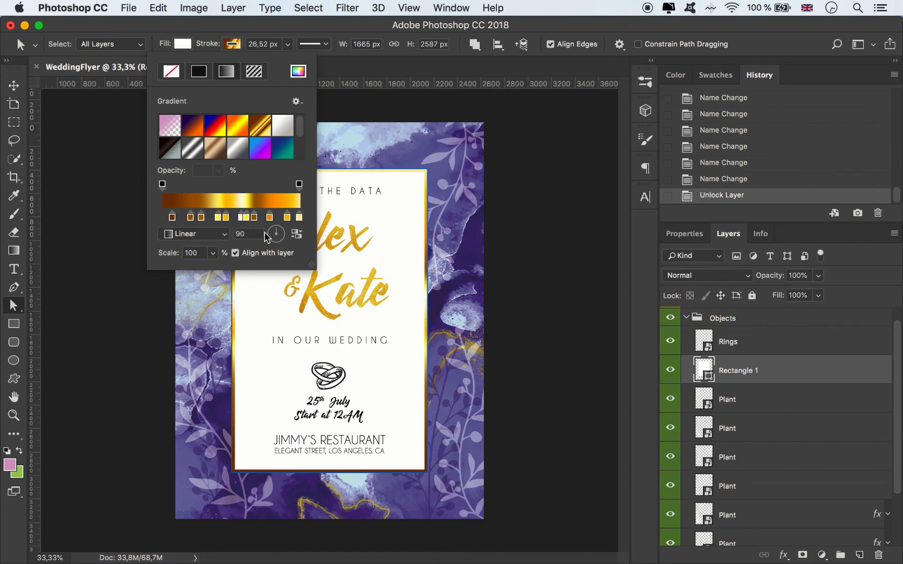
pyautogui.moveTo(175, 222); pyautogui.dragTo(174, 263)
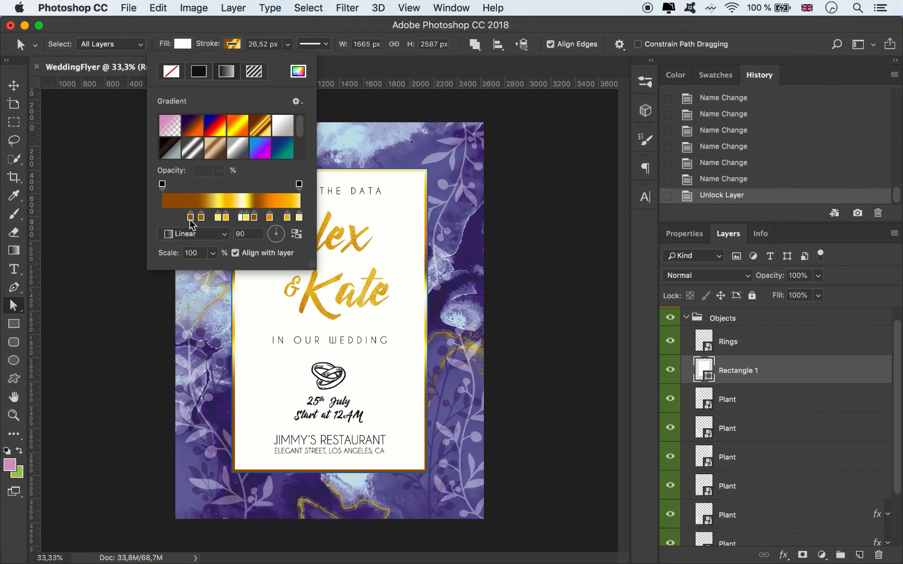
pyautogui.moveTo(191, 219); pyautogui.dragTo(261, 217)
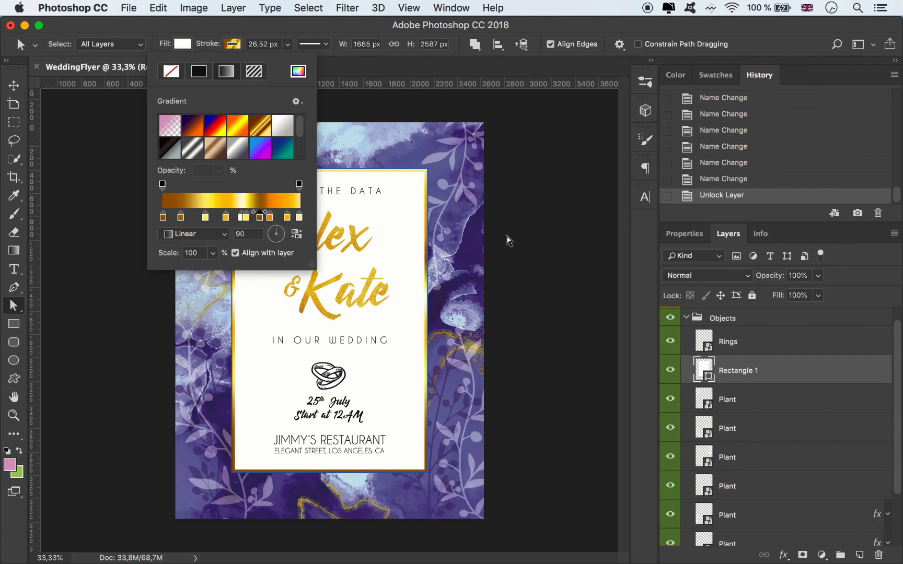
pyautogui.click(540, 223)
pyautogui.click(547, 224)
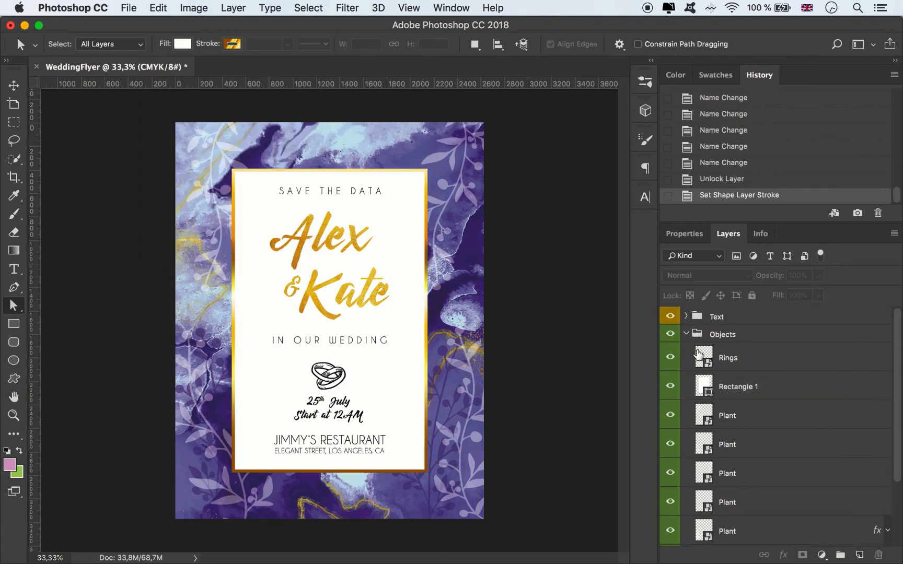
pyautogui.click(687, 335)
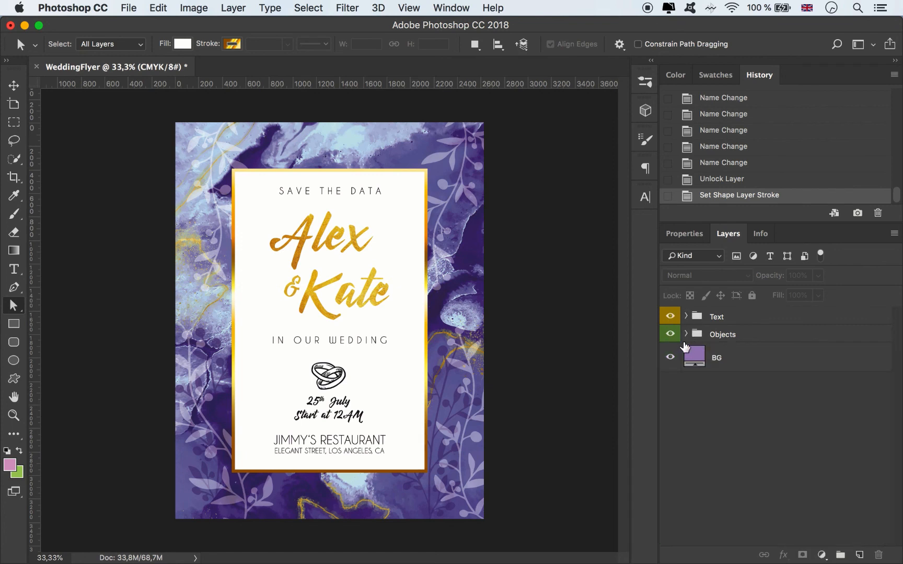